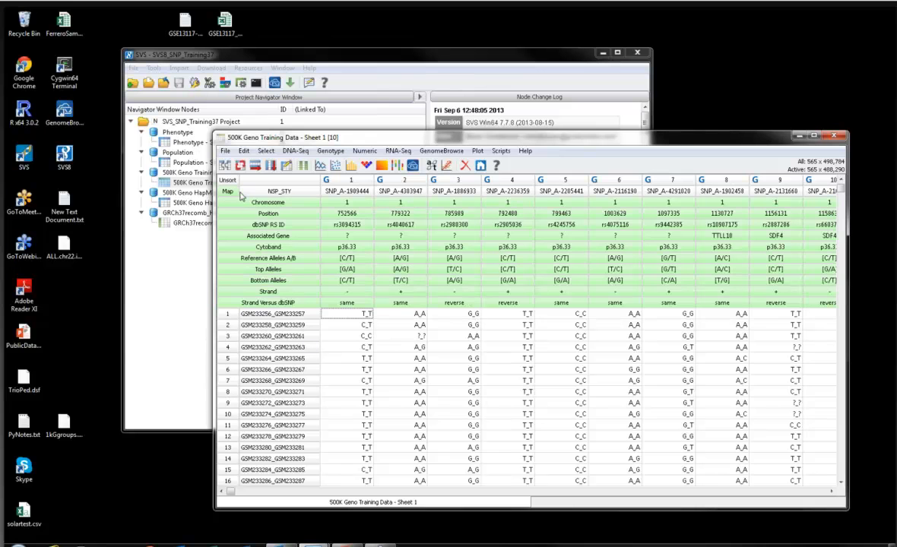
Step: Look through the sample rows of the 500K Geno Training Data sheet and collapse its marker map rows
{"action": "scroll", "coordinate": [270, 333], "scroll_direction": "down", "scroll_amount": 7}
{"action": "scroll", "coordinate": [271, 331], "scroll_direction": "down", "scroll_amount": 20}
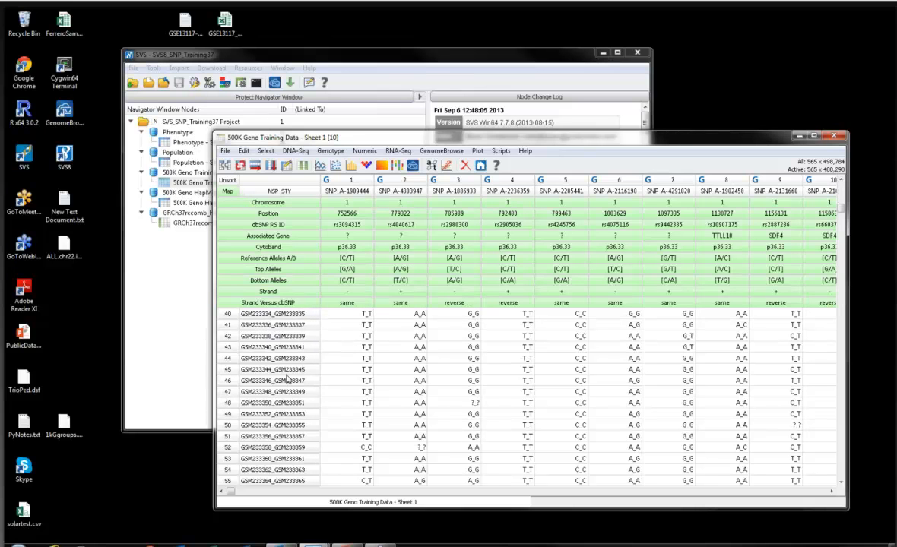
{"action": "scroll", "coordinate": [290, 389], "scroll_direction": "down", "scroll_amount": 3}
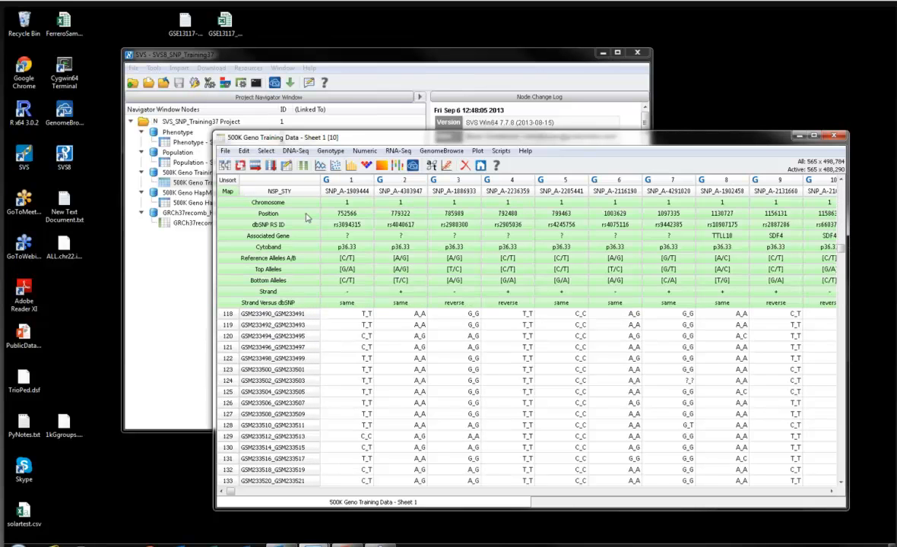
{"action": "left_click", "coordinate": [228, 191]}
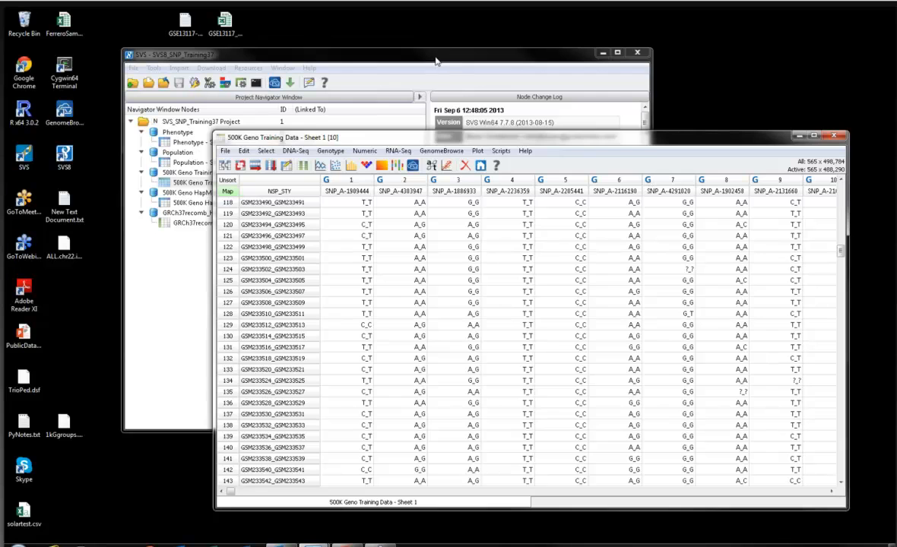
Step: Open Phenotype - Sheet 1 from the project navigator and enlarge its window to show all seven columns
{"action": "left_click", "coordinate": [404, 55]}
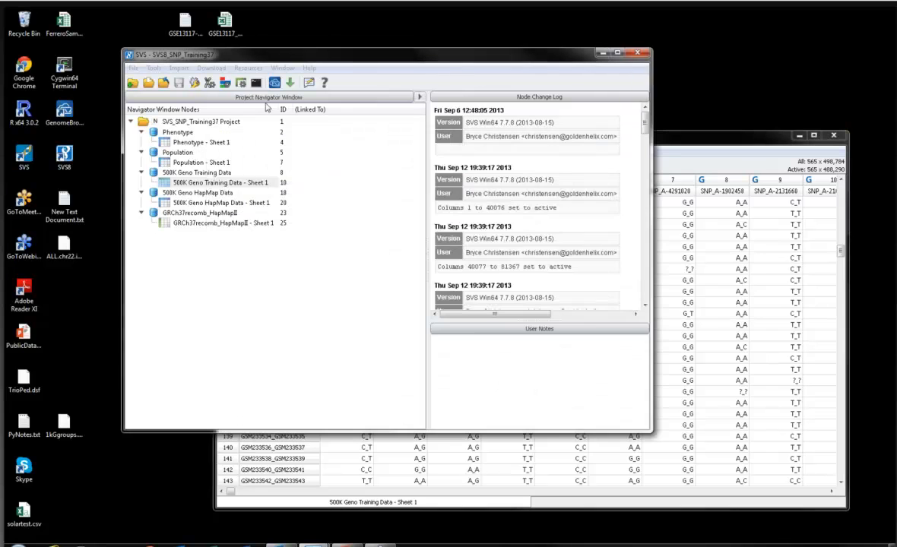
{"action": "double_click", "coordinate": [183, 143]}
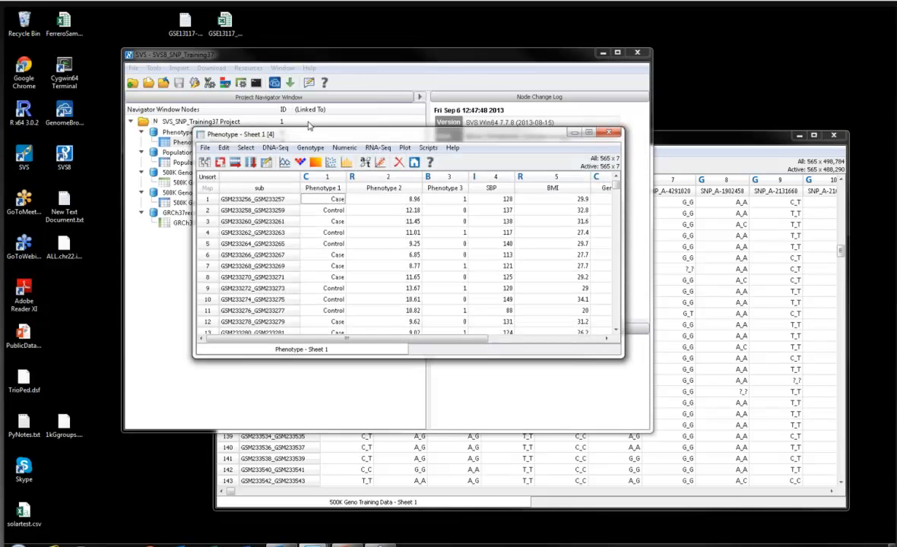
{"action": "left_click_drag", "start_coordinate": [310, 132], "coordinate": [194, 91]}
{"action": "left_click_drag", "start_coordinate": [503, 314], "coordinate": [619, 476]}
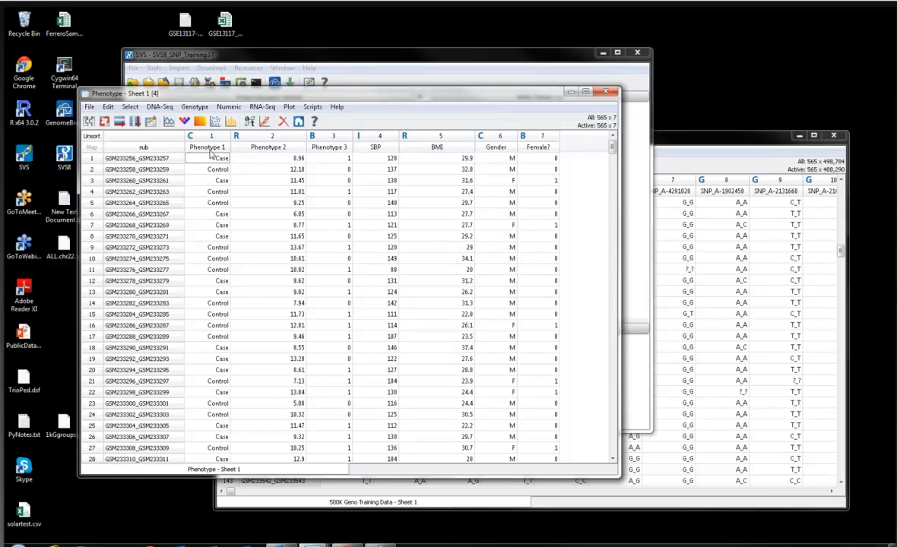
Step: Open the phenotype sheet for editing and convert the Phenotype 1 column to binary, overwriting the existing column
{"action": "left_click", "coordinate": [152, 122]}
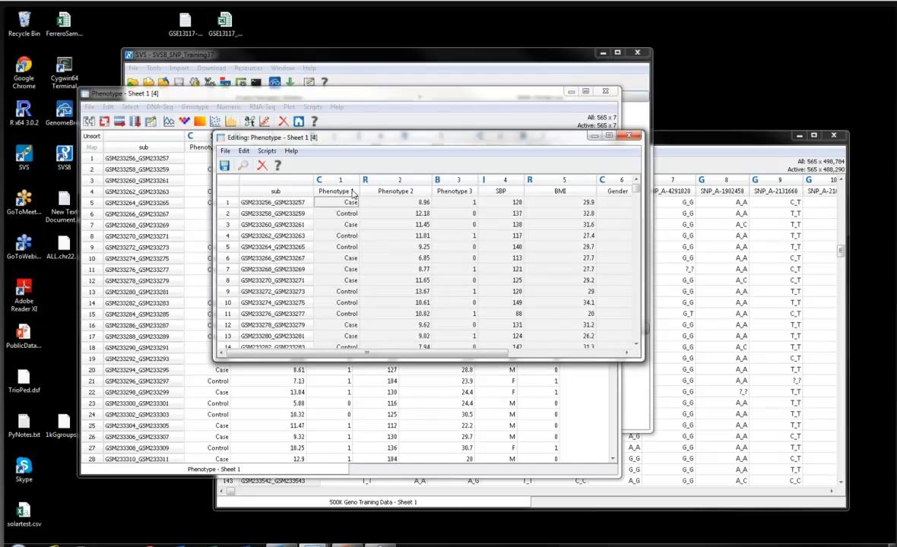
{"action": "right_click", "coordinate": [351, 195]}
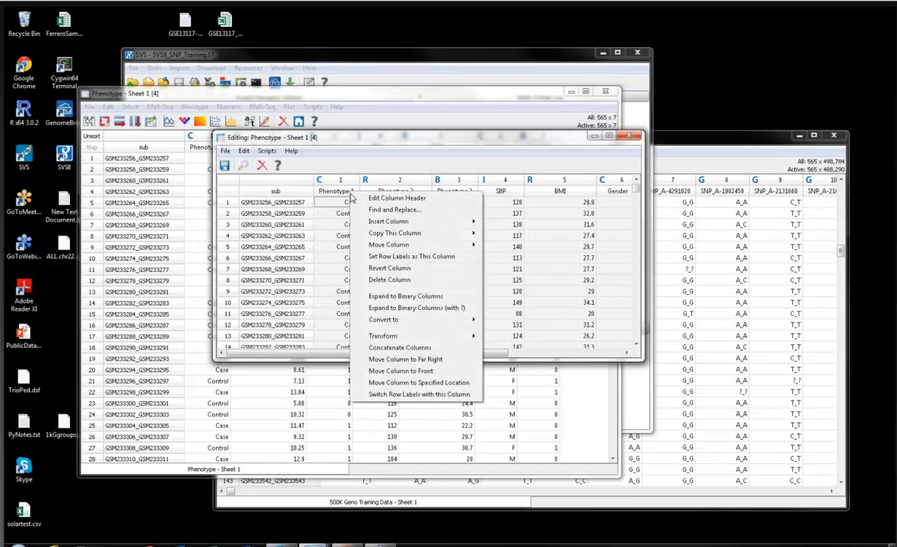
{"action": "mouse_move", "coordinate": [395, 321]}
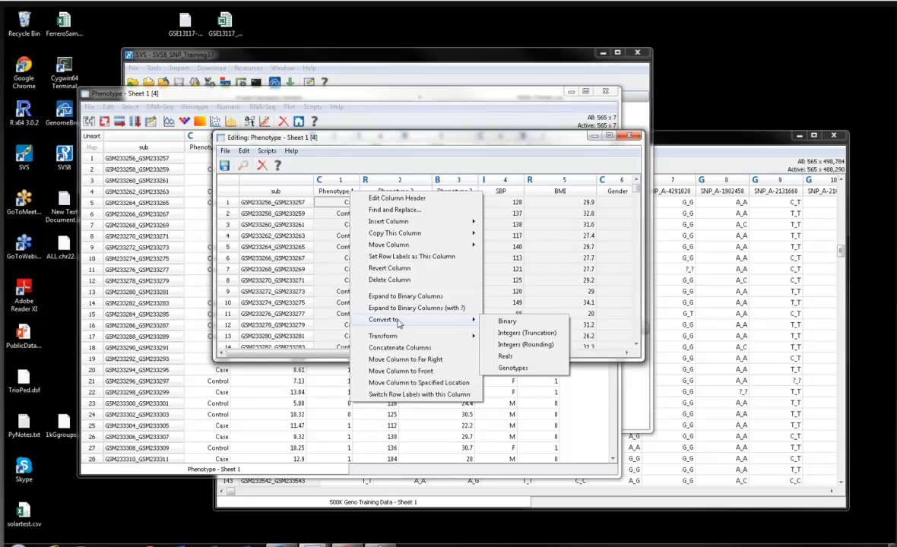
{"action": "left_click", "coordinate": [507, 322]}
{"action": "left_click", "coordinate": [440, 325]}
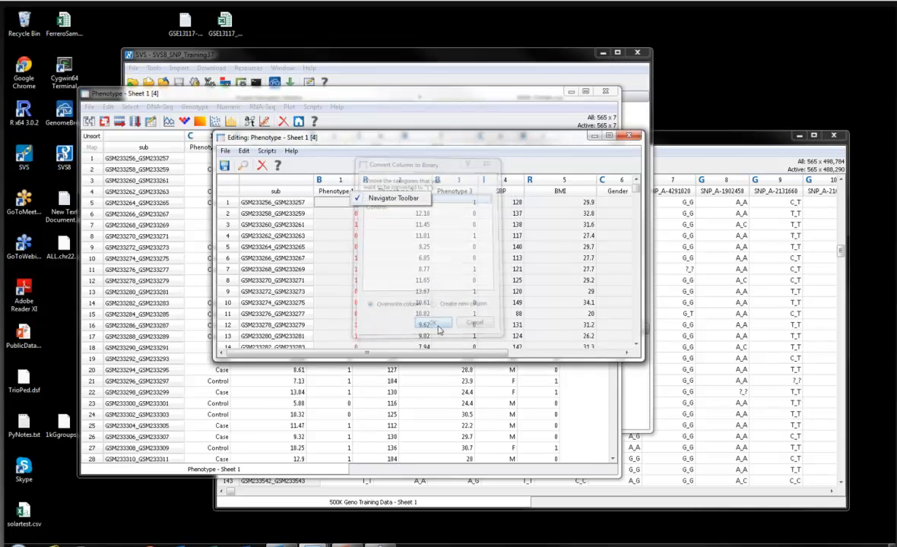
{"action": "left_click", "coordinate": [351, 258]}
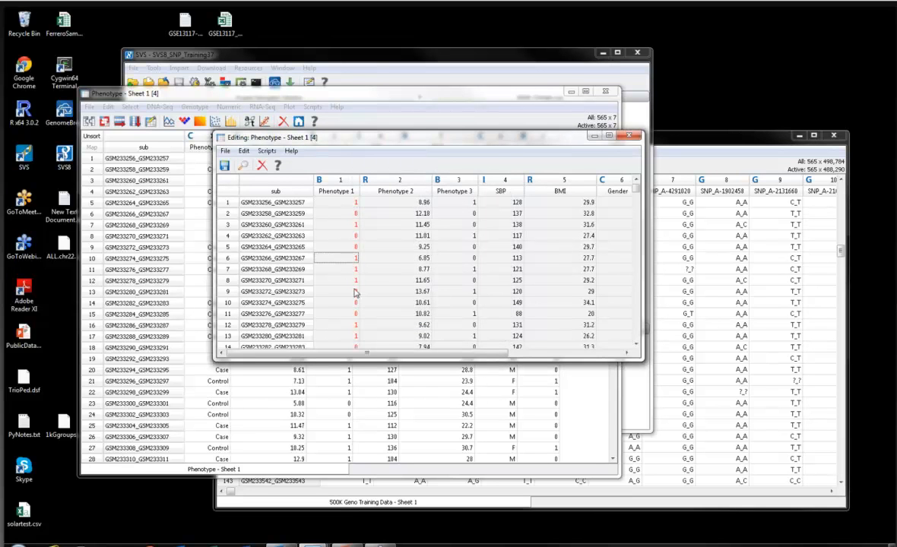
Step: Set the Phenotype 2 value of the first sample to 9.86
{"action": "left_click", "coordinate": [410, 203]}
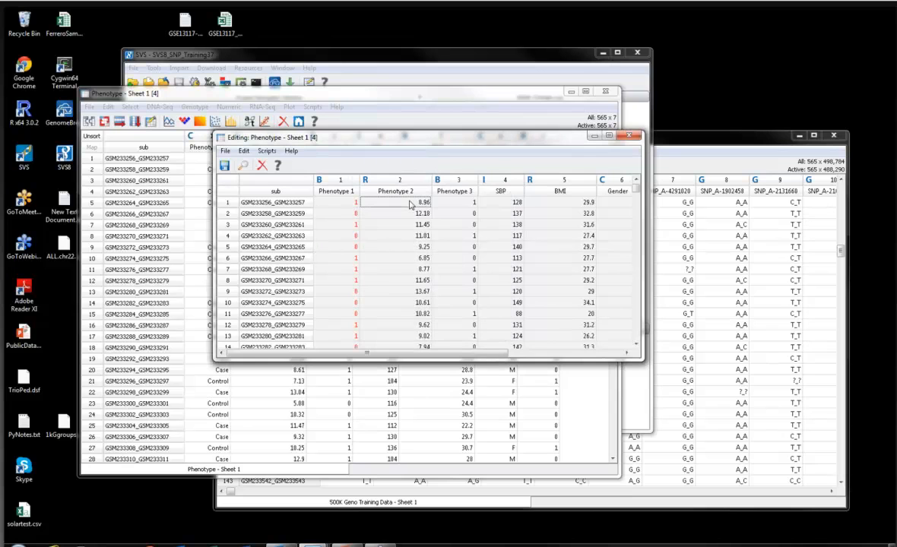
{"action": "type", "text": "9.86"}
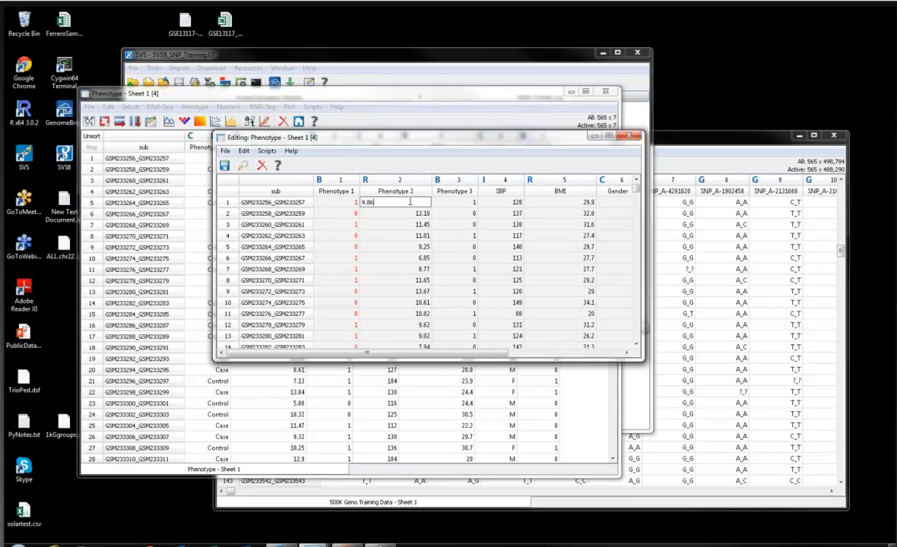
{"action": "key", "text": "Return"}
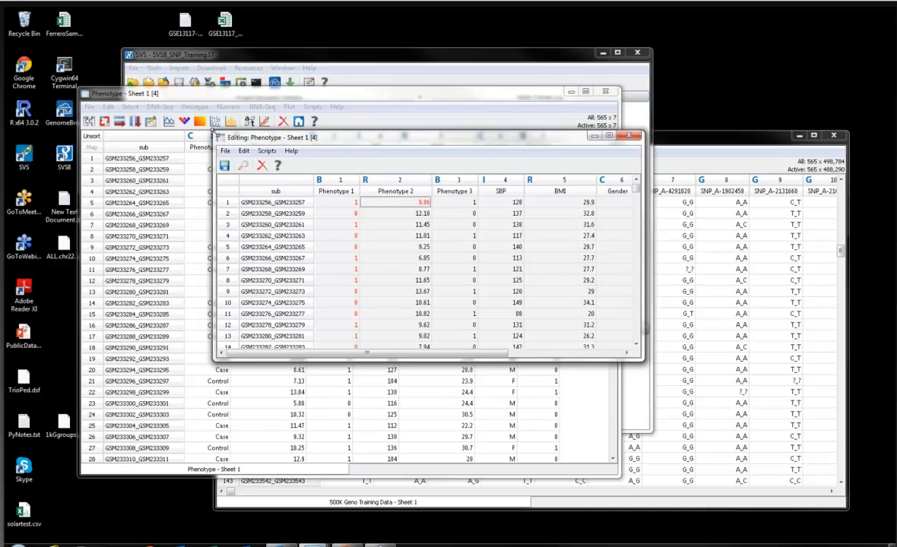
Step: Save the edited sheet as a child of the current spreadsheet with the dataset name Edited Phenotype
{"action": "left_click_drag", "start_coordinate": [215, 132], "coordinate": [201, 116]}
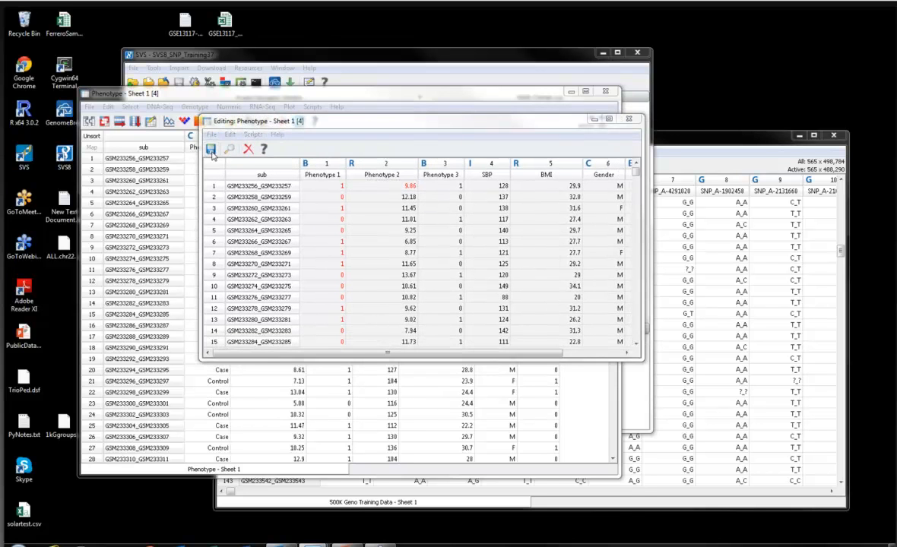
{"action": "left_click", "coordinate": [211, 150]}
{"action": "left_click", "coordinate": [426, 233]}
{"action": "left_click", "coordinate": [485, 265]}
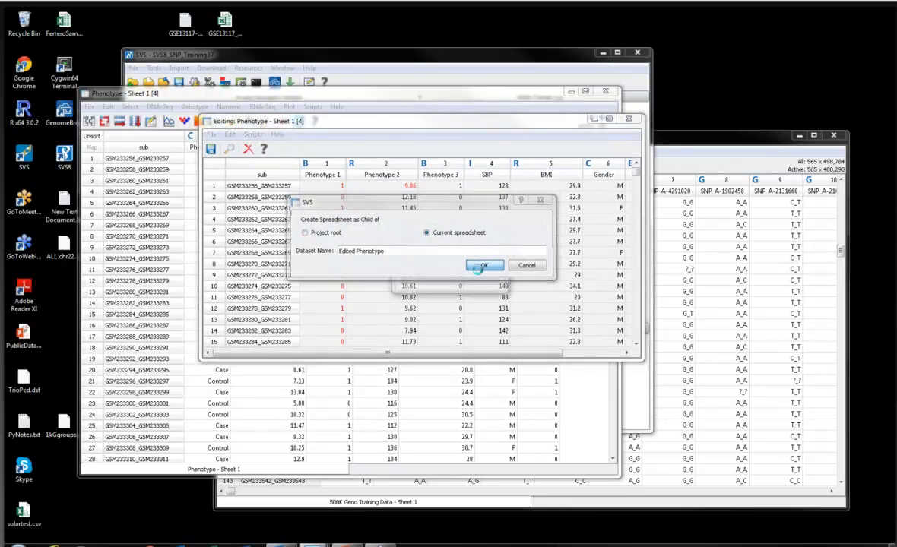
Step: Join Edited Phenotype with 500K Geno Training Data - Sheet 1 by row labels, dropping unmatched rows, as a child of the current spreadsheet
{"action": "left_click", "coordinate": [226, 166]}
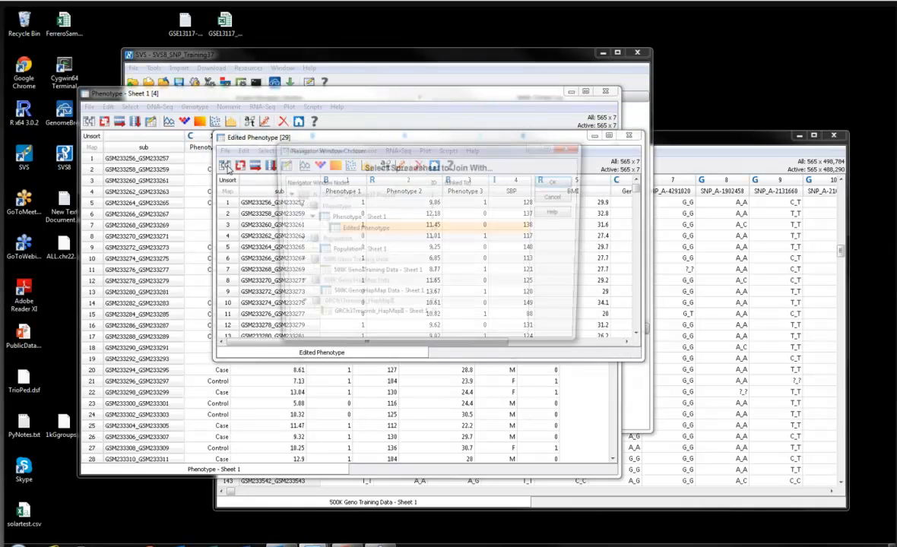
{"action": "left_click", "coordinate": [369, 273]}
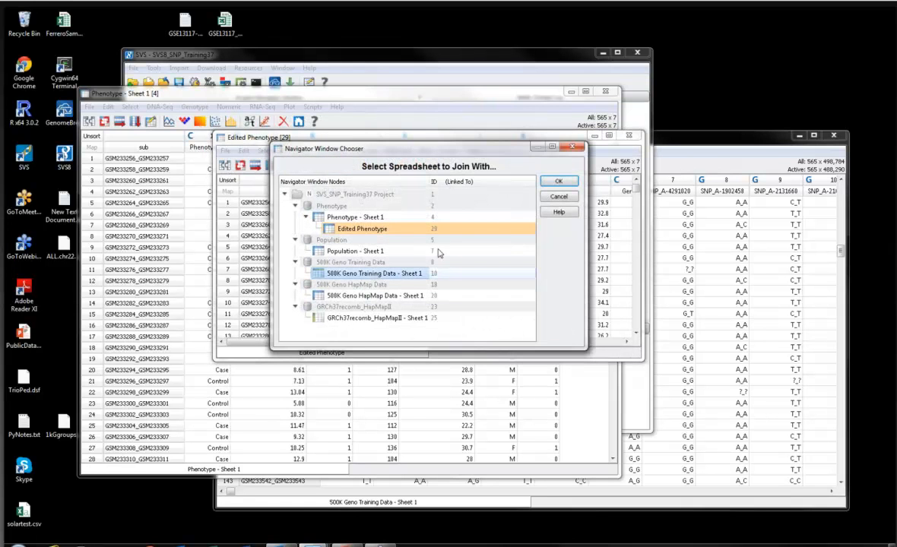
{"action": "left_click", "coordinate": [557, 180]}
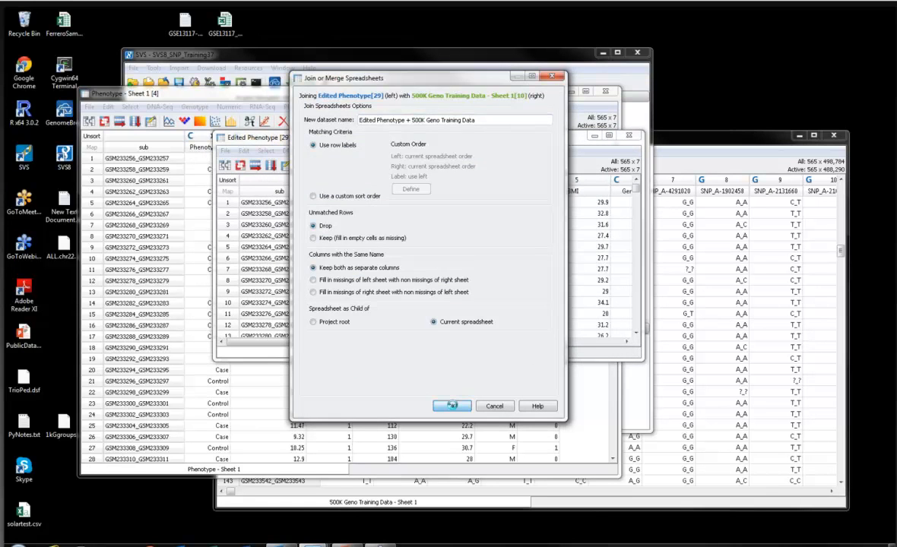
{"action": "left_click", "coordinate": [452, 406]}
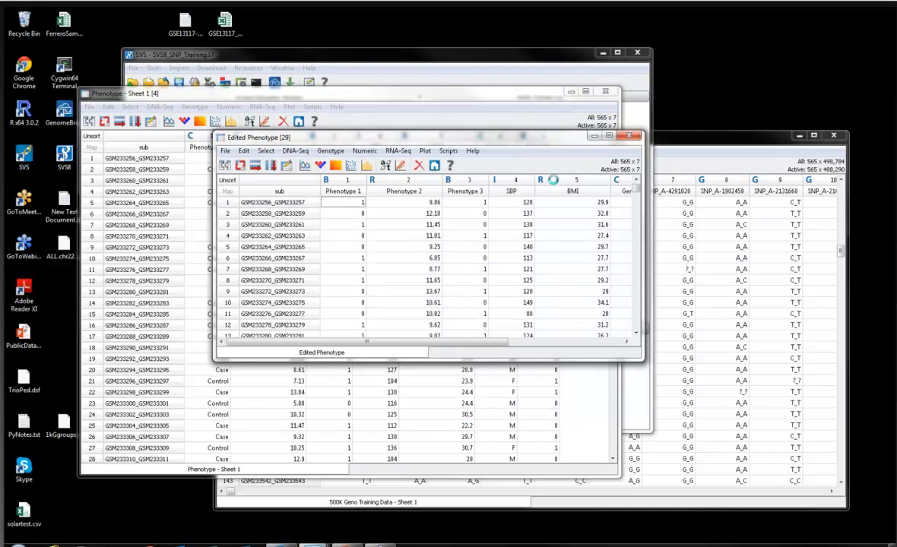
{"action": "left_click", "coordinate": [607, 137]}
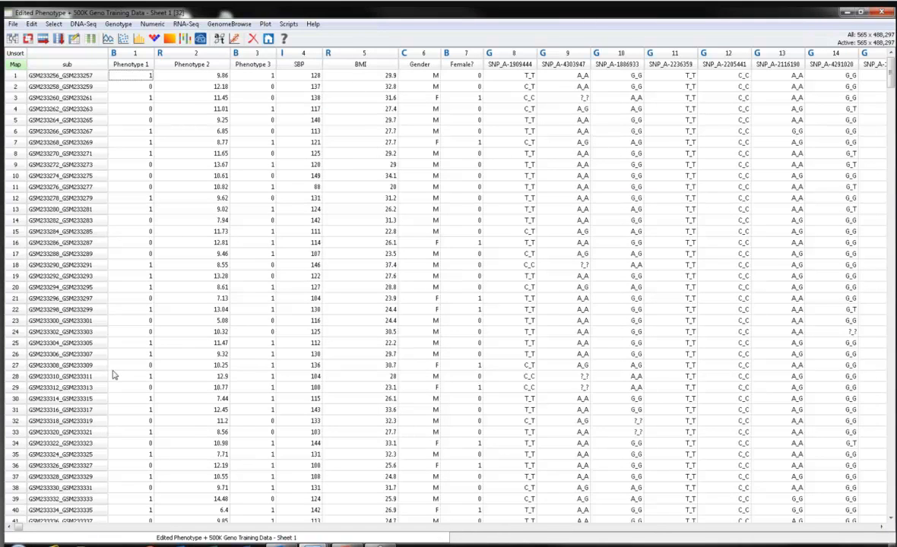
Step: Run Genotype Filtering by Marker on the joined sheet, dropping markers with call rate < 0.95 or minor allele frequency < 0.05
{"action": "mouse_move", "coordinate": [12, 527]}
{"action": "left_mouse_down"}
{"action": "mouse_move", "coordinate": [332, 539]}
{"action": "mouse_move", "coordinate": [4, 529]}
{"action": "left_mouse_up"}
{"action": "left_click", "coordinate": [118, 23]}
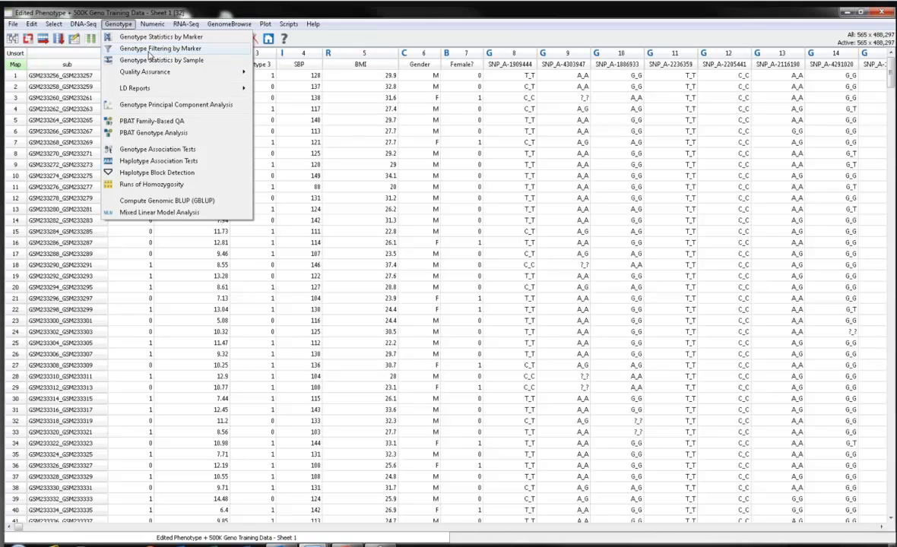
{"action": "left_click", "coordinate": [156, 48]}
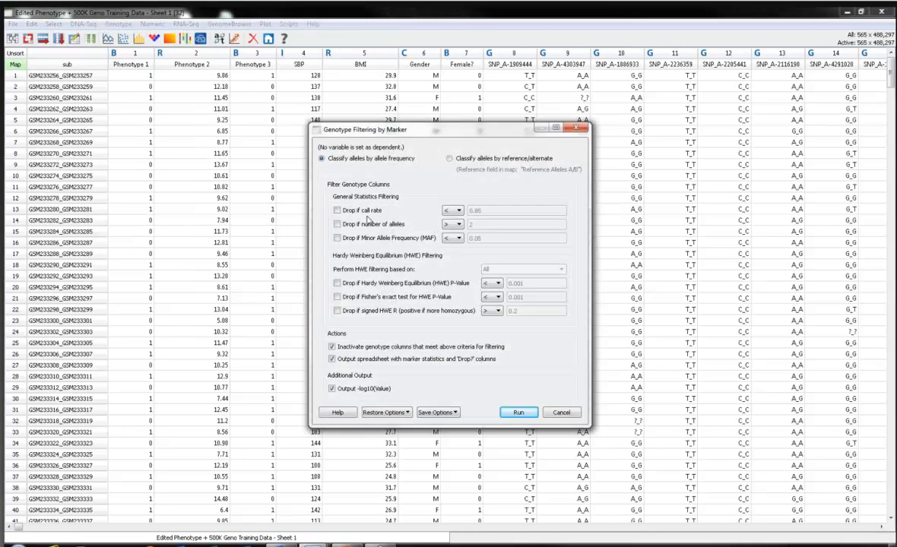
{"action": "left_click", "coordinate": [337, 211]}
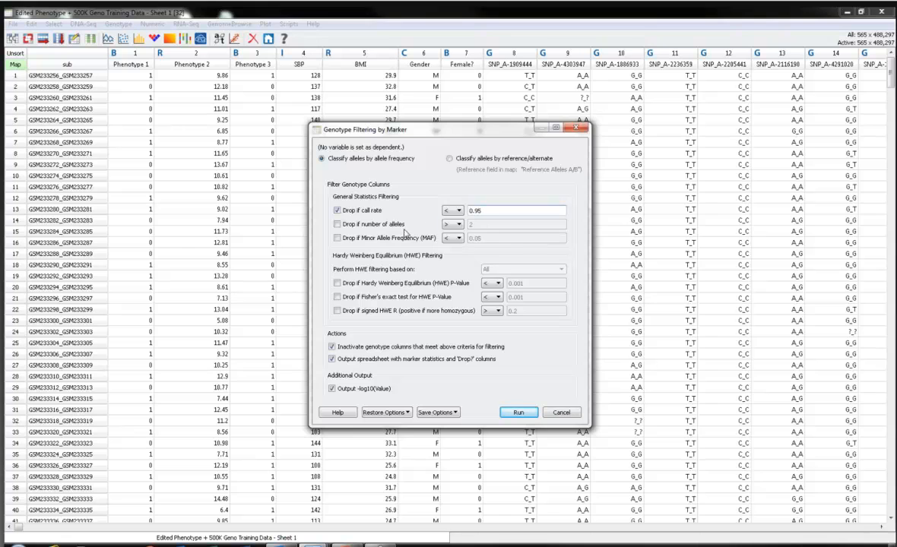
{"action": "left_click", "coordinate": [337, 239]}
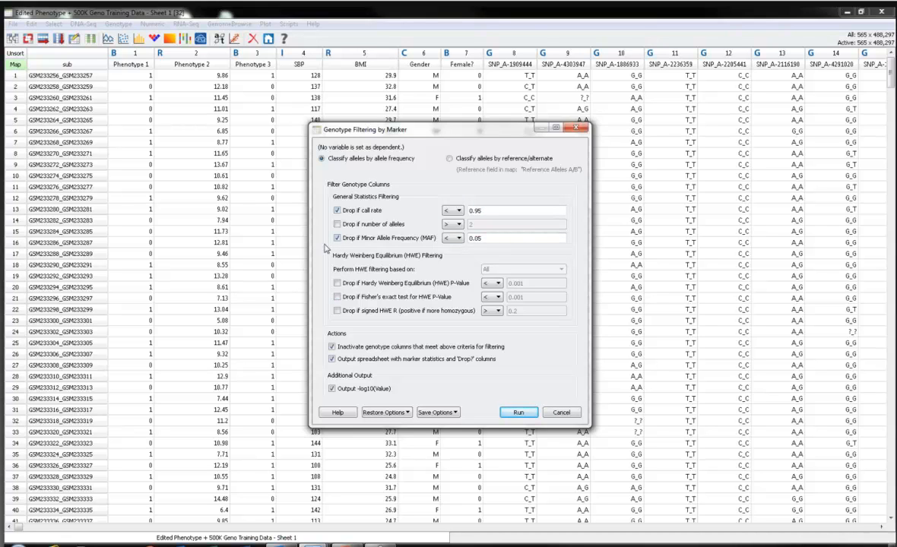
{"action": "left_click", "coordinate": [517, 414]}
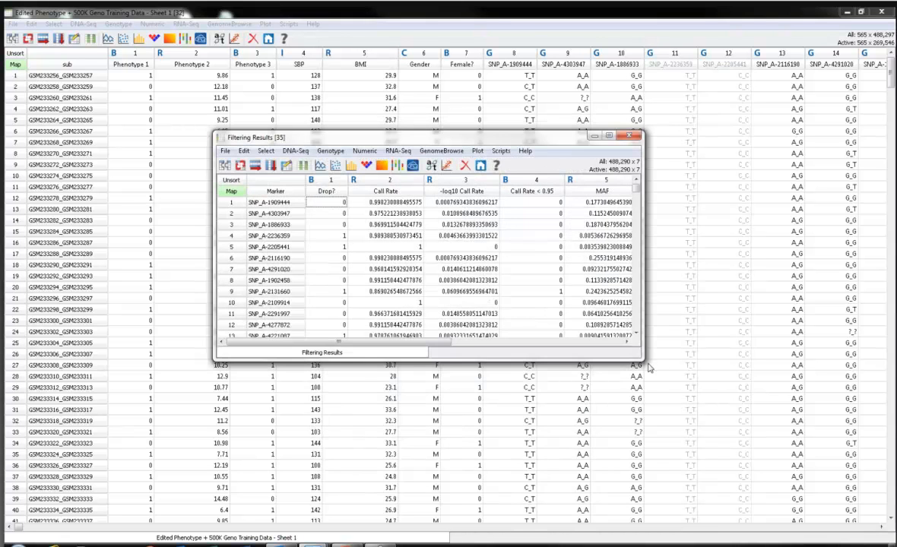
Step: Enlarge the Filtering Results window and plot a histogram of the Call Rate column
{"action": "left_click_drag", "start_coordinate": [644, 362], "coordinate": [748, 488]}
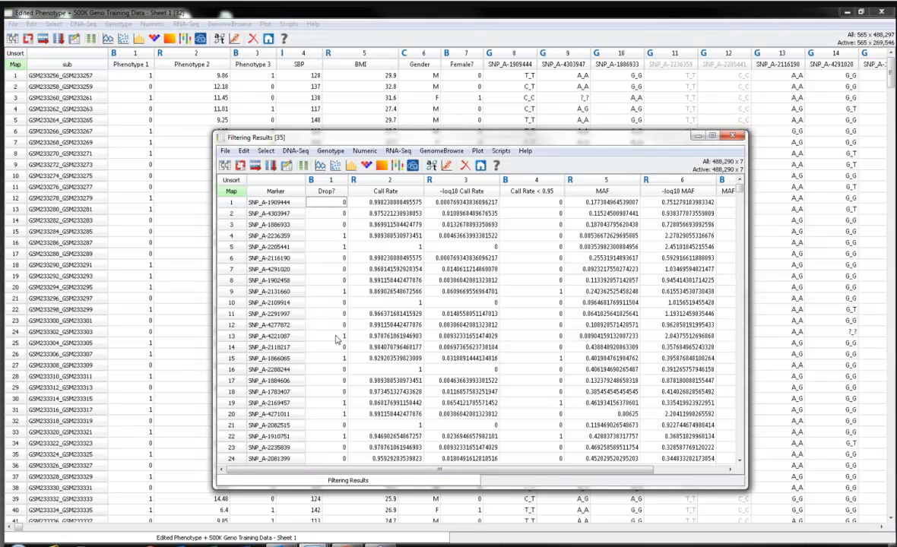
{"action": "right_click", "coordinate": [403, 192]}
{"action": "left_click", "coordinate": [452, 319]}
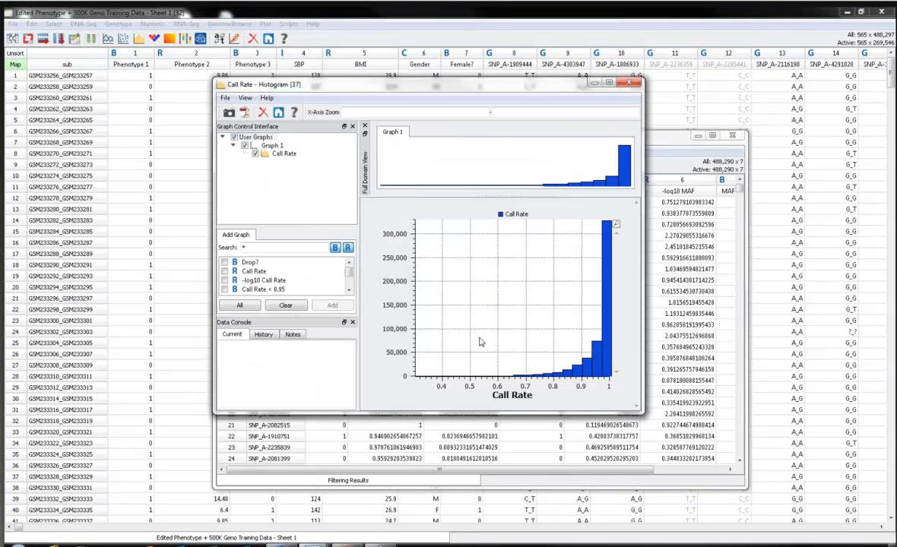
Step: Set the bin count of the Call Rate histogram's graph to 64
{"action": "left_click", "coordinate": [271, 146]}
{"action": "left_click", "coordinate": [290, 274]}
{"action": "left_click", "coordinate": [295, 275]}
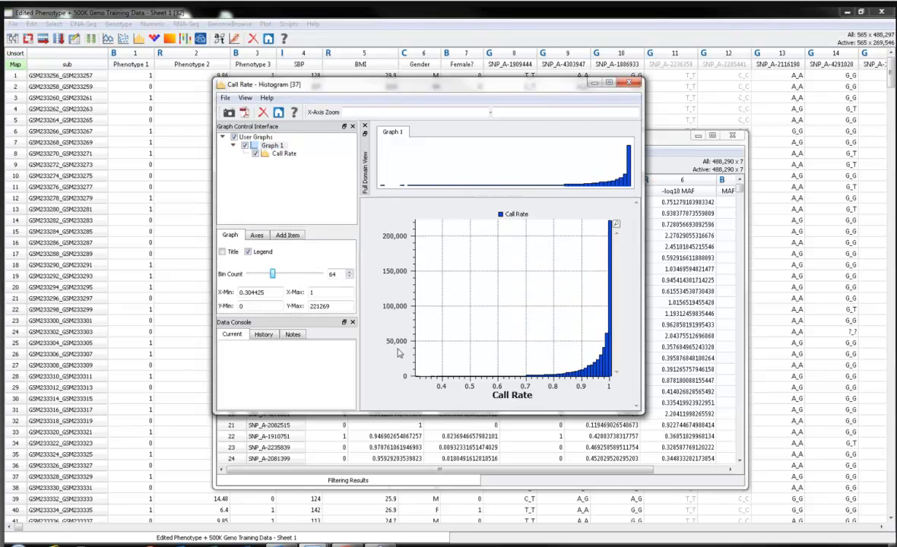
Step: Examine the low-count bins of the Call Rate histogram on an enlarged count axis, and close the histogram
{"action": "left_click_drag", "start_coordinate": [398, 345], "coordinate": [399, 413]}
{"action": "left_click_drag", "start_coordinate": [402, 326], "coordinate": [397, 436]}
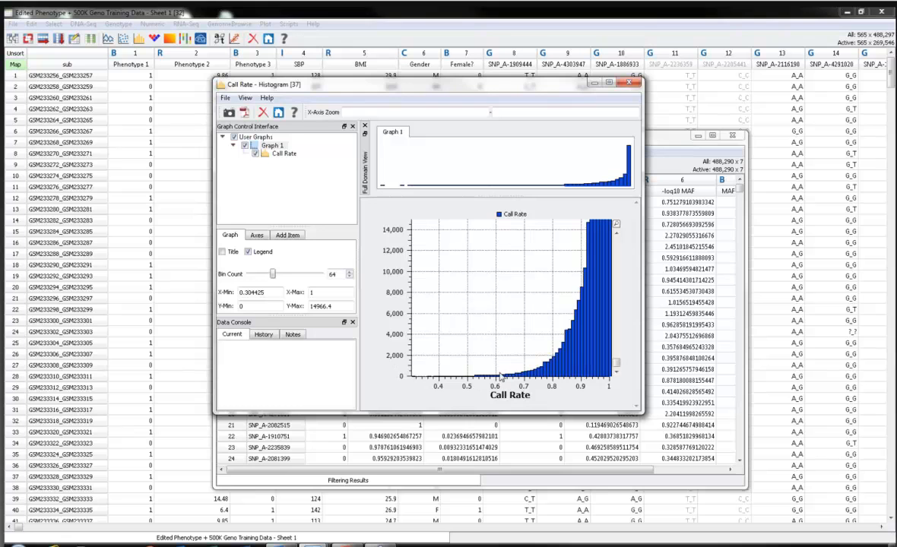
{"action": "right_click", "coordinate": [500, 312]}
{"action": "left_click", "coordinate": [534, 438]}
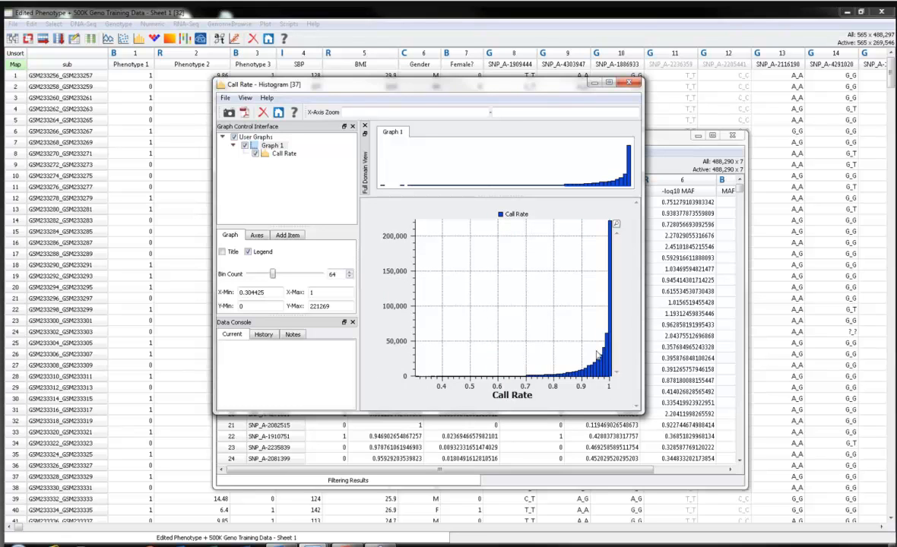
{"action": "left_click", "coordinate": [628, 84]}
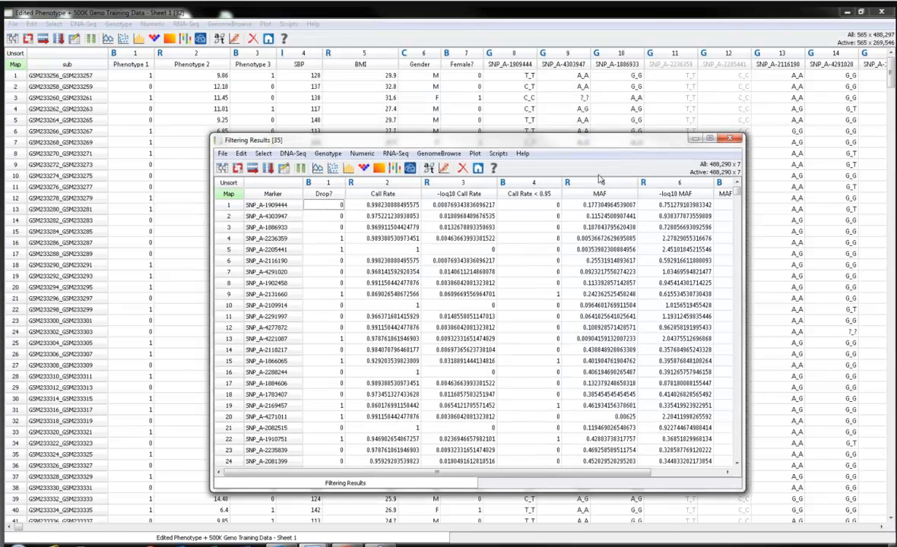
Step: Review the full Filtering Results sheet, close it, and view the inactivated marker columns in the joined spreadsheet
{"action": "left_click_drag", "start_coordinate": [606, 141], "coordinate": [581, 176]}
{"action": "left_click", "coordinate": [685, 174]}
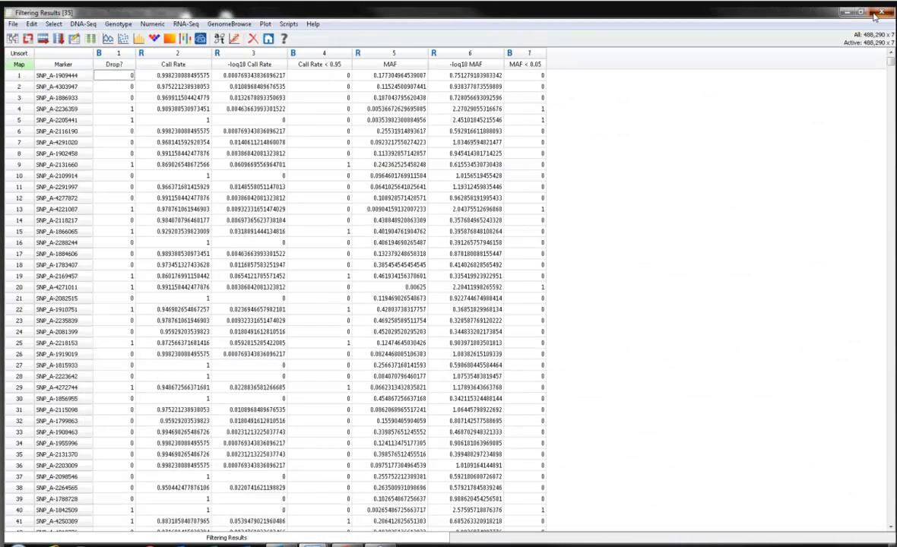
{"action": "left_click", "coordinate": [879, 13]}
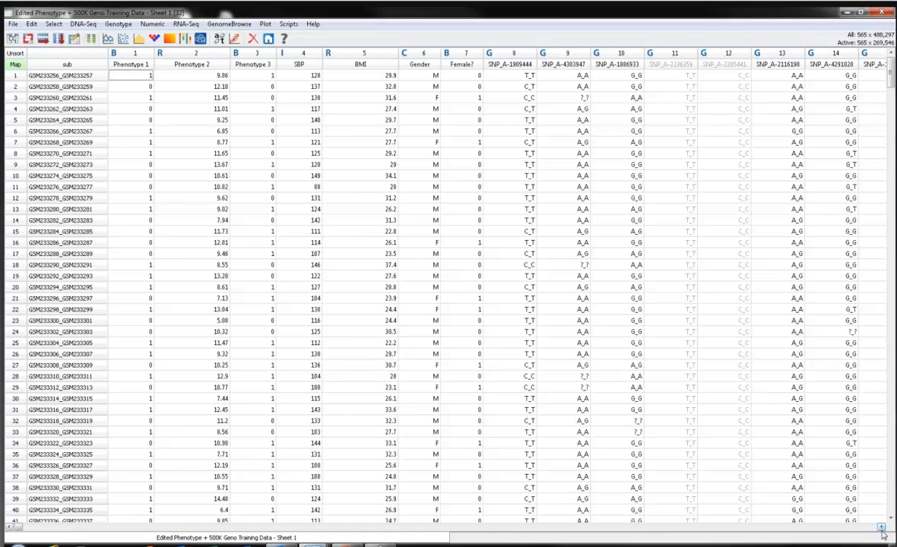
{"action": "scroll", "coordinate": [811, 484], "scroll_direction": "right", "scroll_amount": 2}
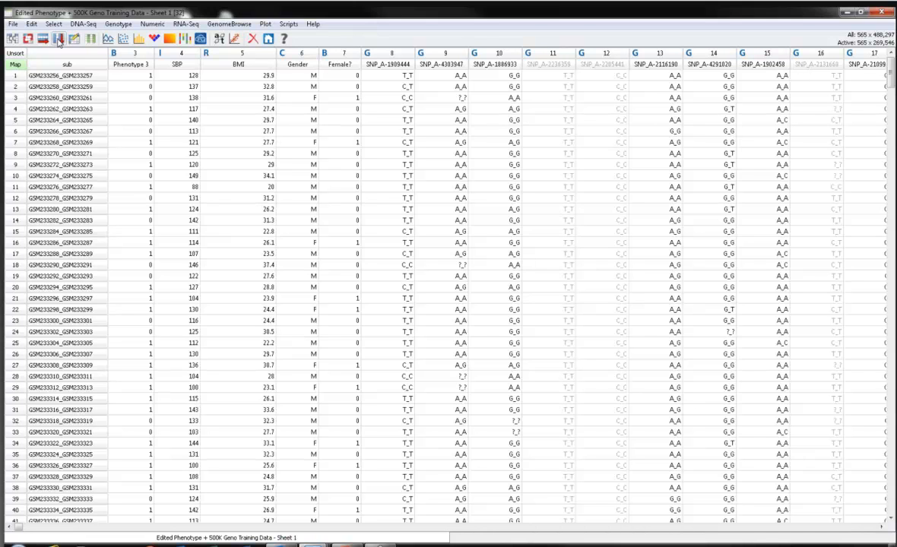
Step: Create a subset spreadsheet of the active columns, enlarge its window, and close the joined and Phenotype sheets
{"action": "left_click", "coordinate": [882, 12]}
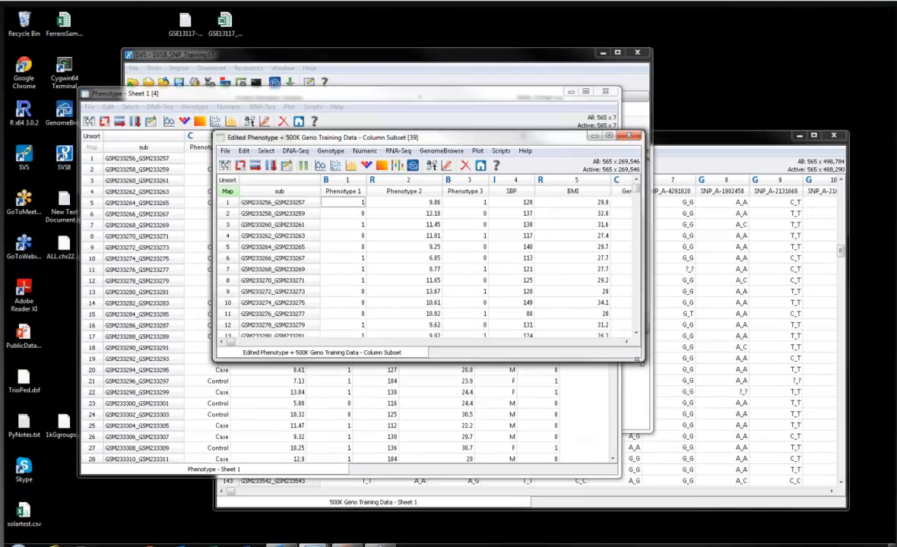
{"action": "left_click_drag", "start_coordinate": [643, 361], "coordinate": [857, 434]}
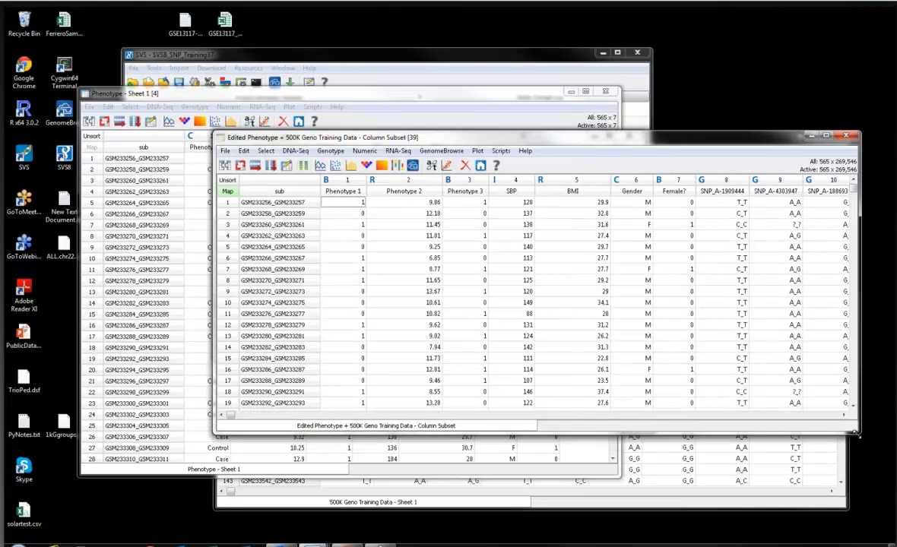
{"action": "left_click_drag", "start_coordinate": [217, 332], "coordinate": [70, 330]}
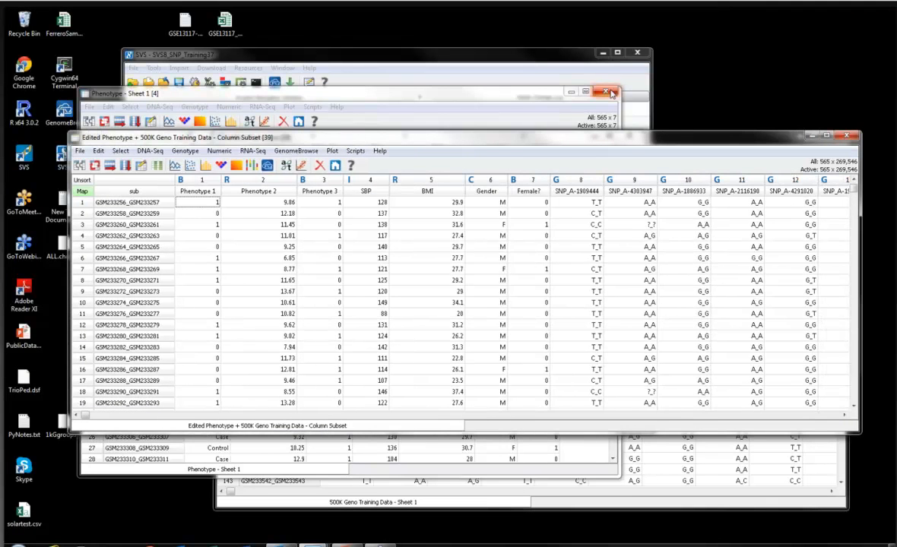
{"action": "left_click", "coordinate": [613, 93]}
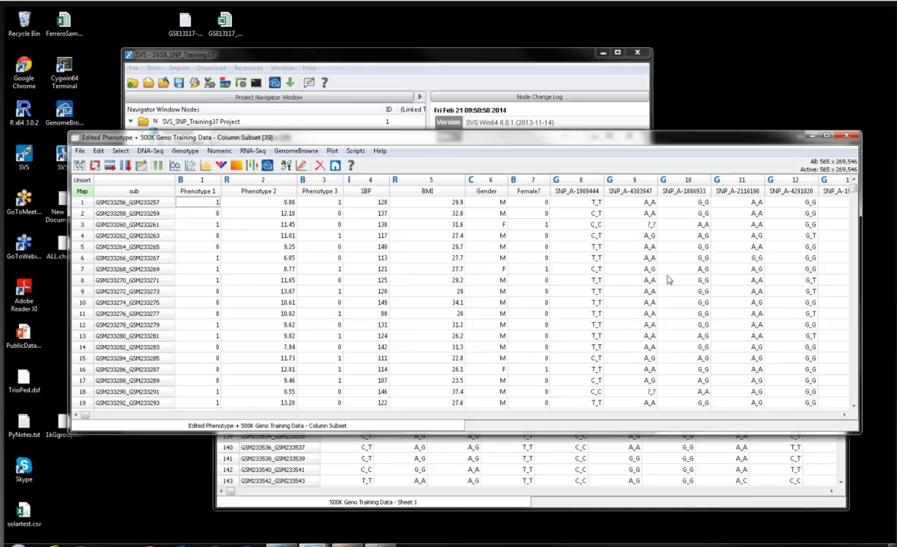
Step: Run LD Pruning on the column subset with window size 30, window increment 10, the r^2 statistic and LD threshold 0.1
{"action": "left_click", "coordinate": [192, 152]}
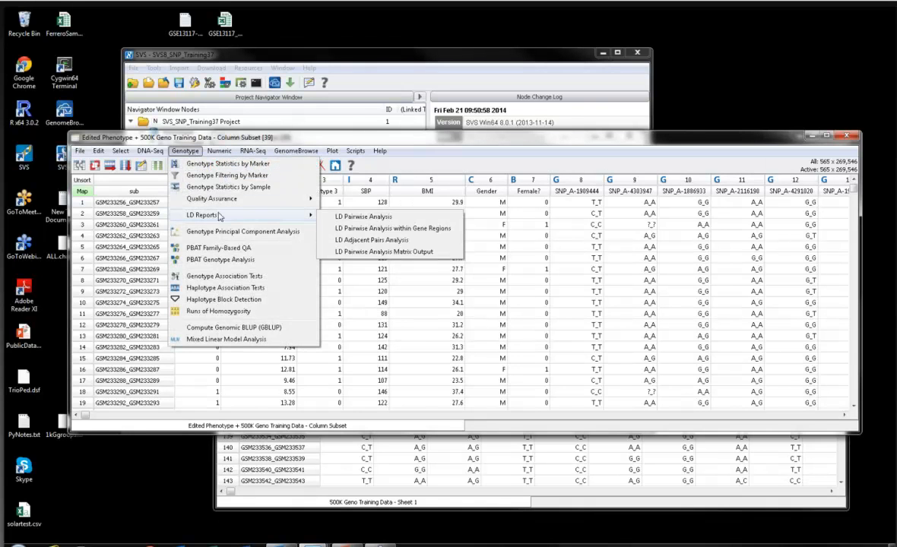
{"action": "mouse_move", "coordinate": [280, 199]}
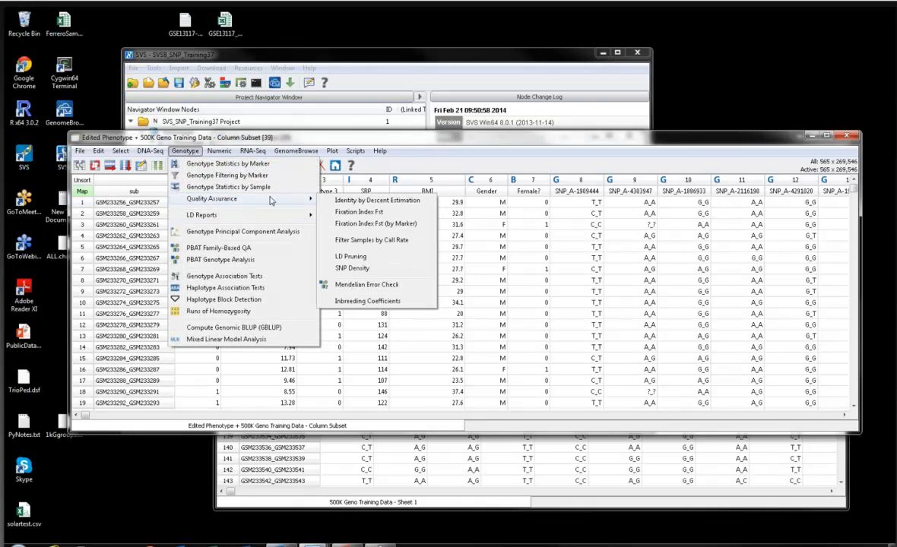
{"action": "left_click", "coordinate": [351, 257]}
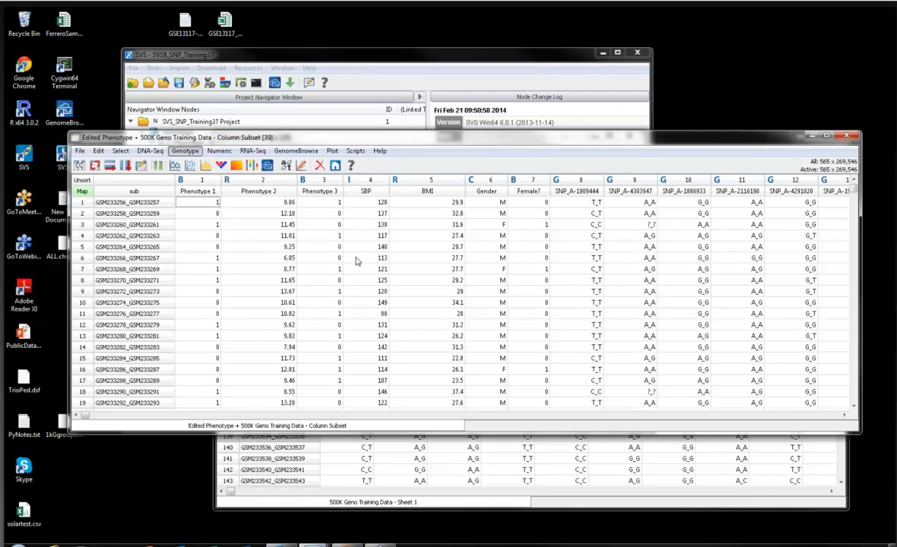
{"action": "key", "text": "BackSpace"}
{"action": "key", "text": "BackSpace"}
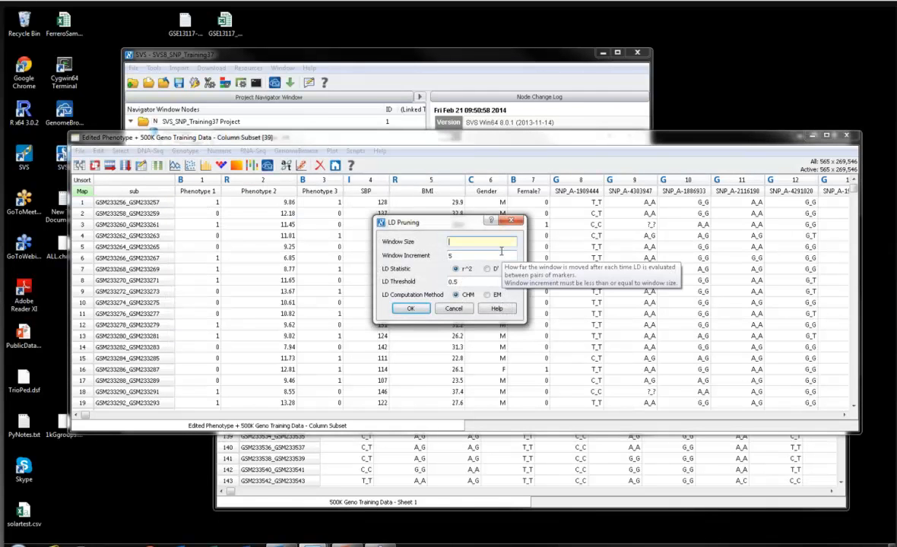
{"action": "type", "text": "30"}
{"action": "key", "text": "Tab"}
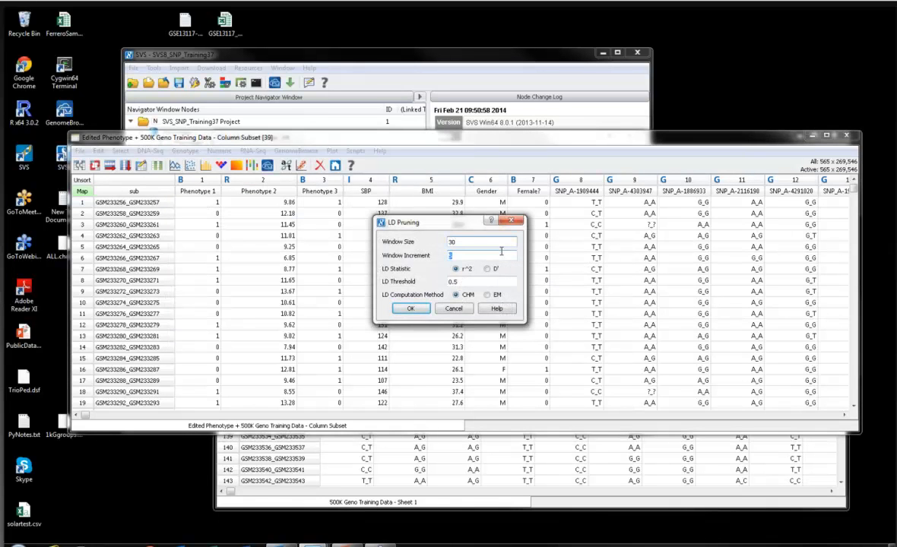
{"action": "type", "text": "10"}
{"action": "key", "text": "Tab"}
{"action": "type", "text": "0.1"}
{"action": "left_click", "coordinate": [409, 311]}
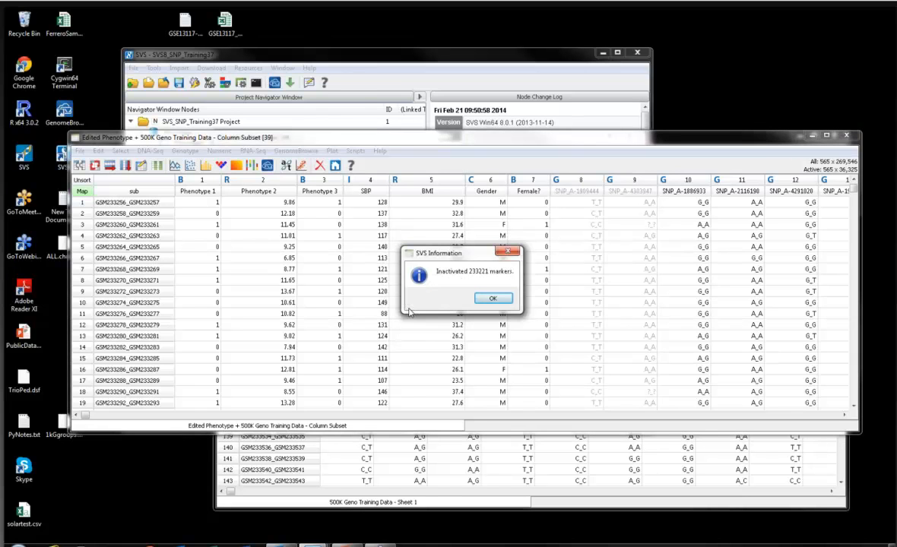
{"action": "left_click", "coordinate": [494, 299]}
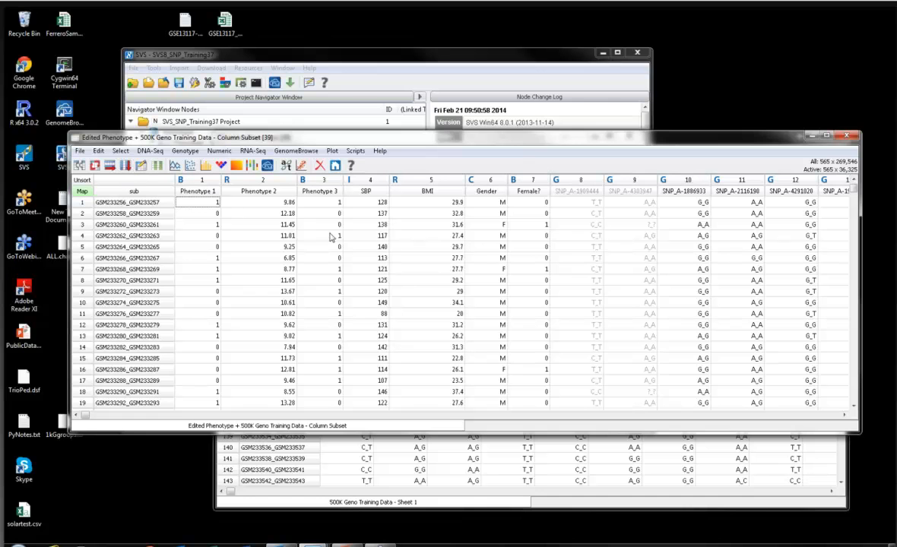
Step: Create a subset spreadsheet of the columns still active after pruning and rename it LD-pruned
{"action": "left_click", "coordinate": [128, 169]}
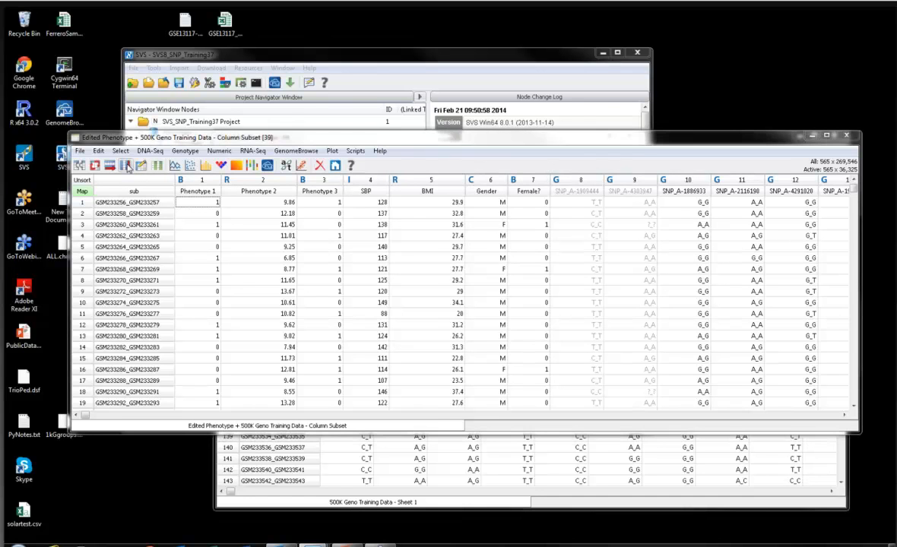
{"action": "right_click", "coordinate": [414, 353]}
{"action": "left_click", "coordinate": [424, 360]}
{"action": "key", "text": "BackSpace"}
{"action": "type", "text": "LD-pruned"}
{"action": "key", "text": "Return"}
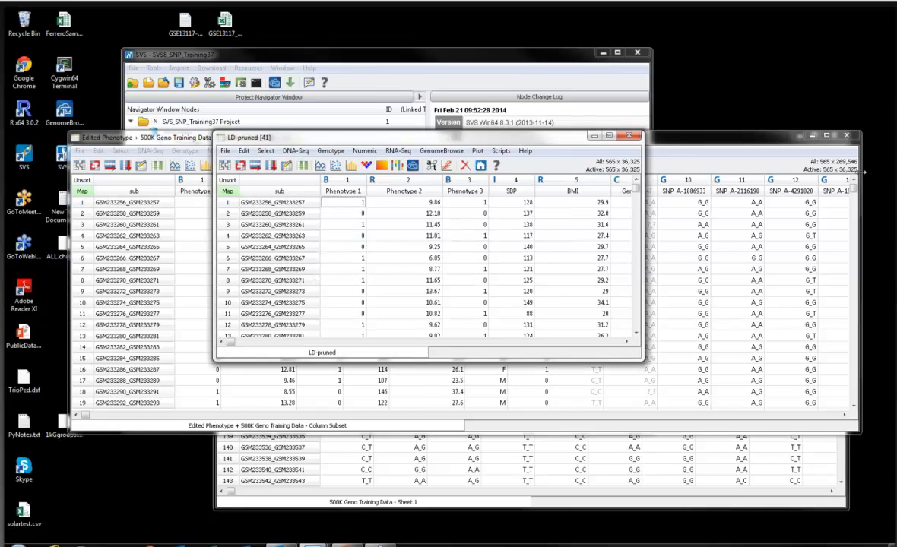
Step: Close the parent column subset and the 500K Geno Training Data sheet, and enlarge and reposition the LD-pruned window
{"action": "left_click", "coordinate": [783, 135]}
{"action": "left_click", "coordinate": [846, 137]}
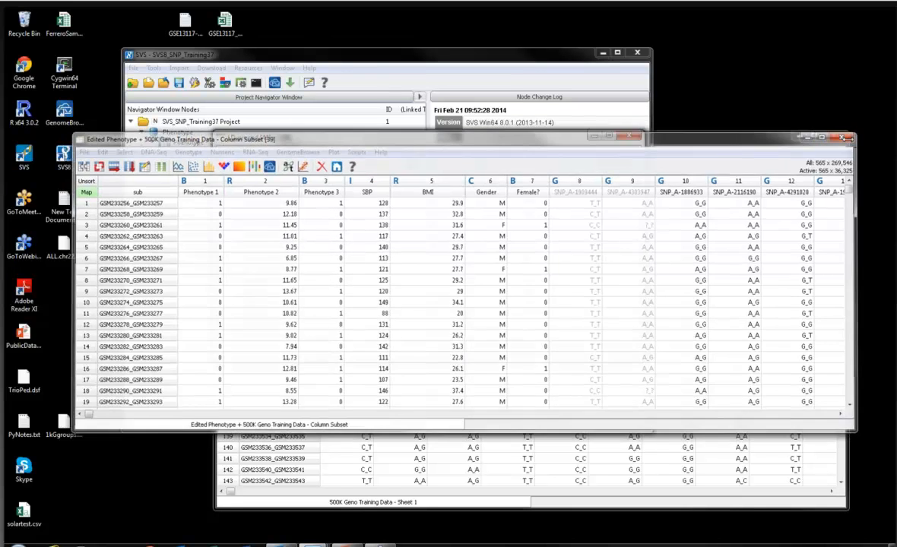
{"action": "left_click", "coordinate": [835, 138]}
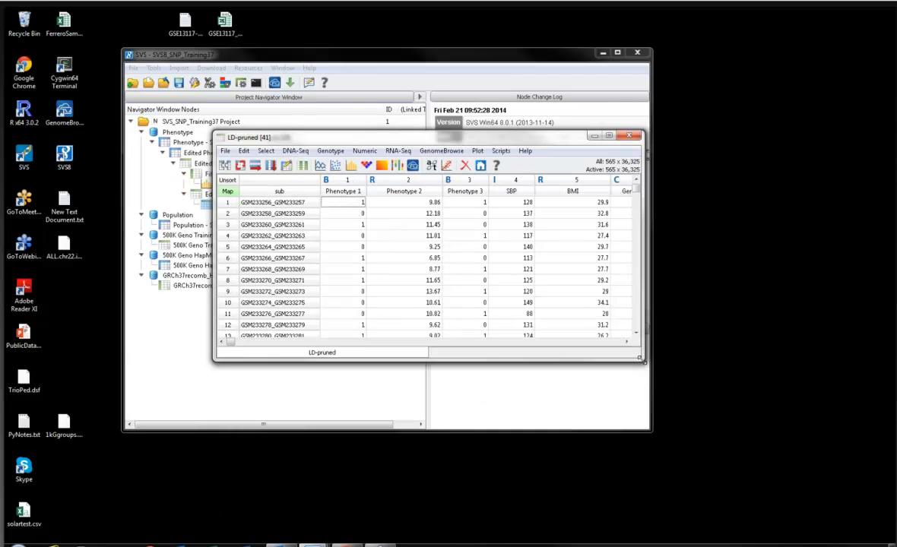
{"action": "left_click_drag", "start_coordinate": [643, 359], "coordinate": [797, 395]}
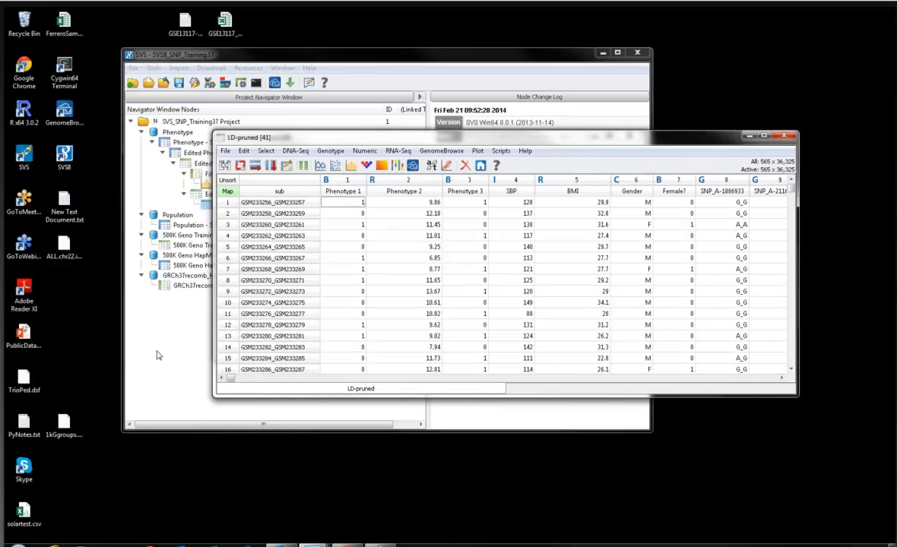
{"action": "left_click_drag", "start_coordinate": [307, 137], "coordinate": [330, 134]}
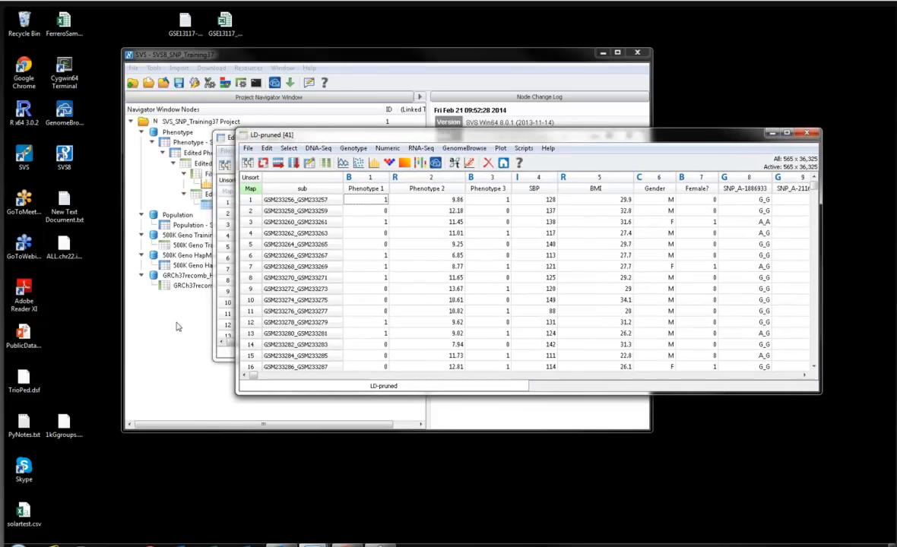
Step: Append 500K Geno HapMap Data - Sheet 1 to the LD-pruned sheet, dropping unmatched columns and placing the dataset under the project root
{"action": "left_click", "coordinate": [176, 322]}
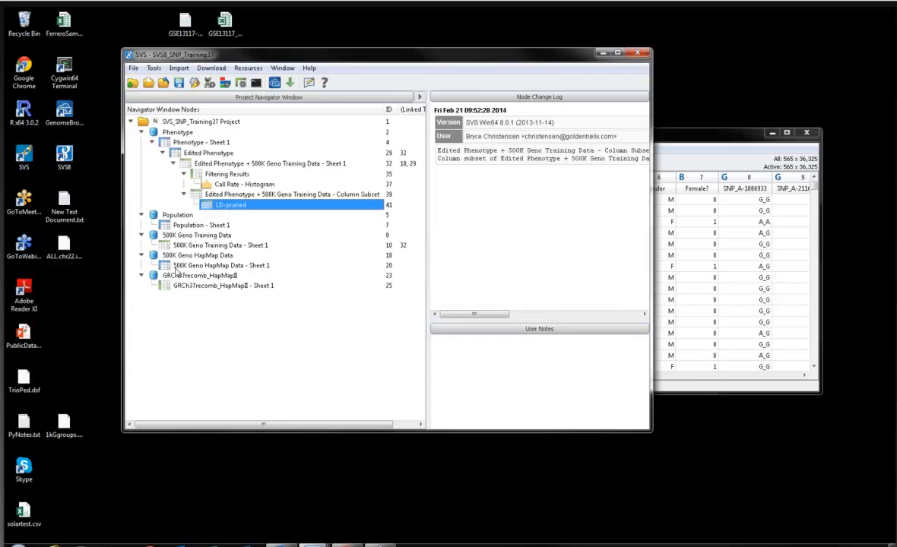
{"action": "left_click", "coordinate": [666, 142]}
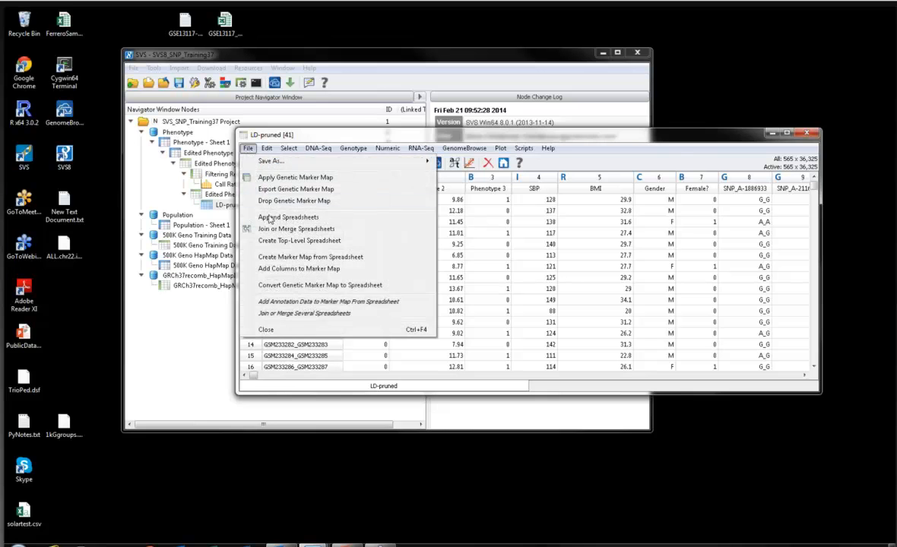
{"action": "left_click", "coordinate": [263, 217]}
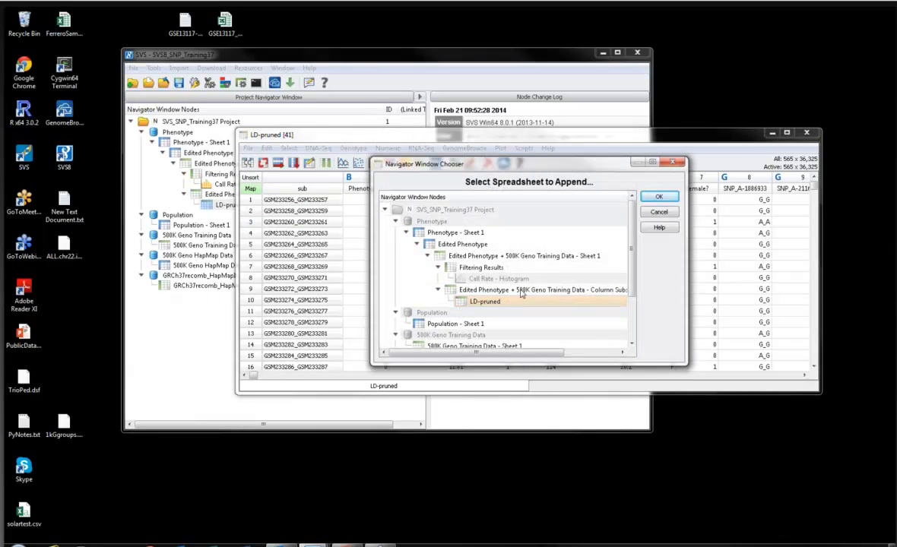
{"action": "scroll", "coordinate": [632, 249], "scroll_direction": "down", "scroll_amount": 2}
{"action": "left_click", "coordinate": [583, 308]}
{"action": "left_click", "coordinate": [656, 198]}
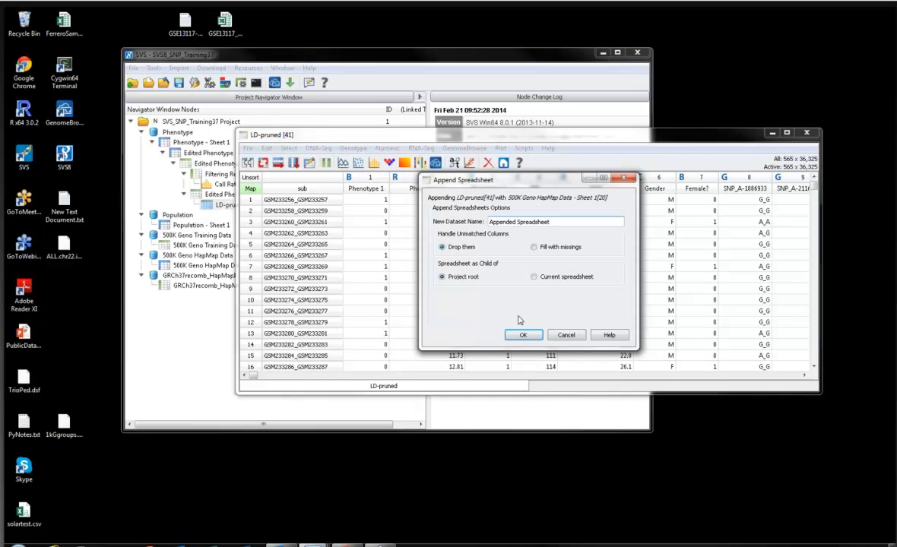
{"action": "left_click", "coordinate": [524, 336]}
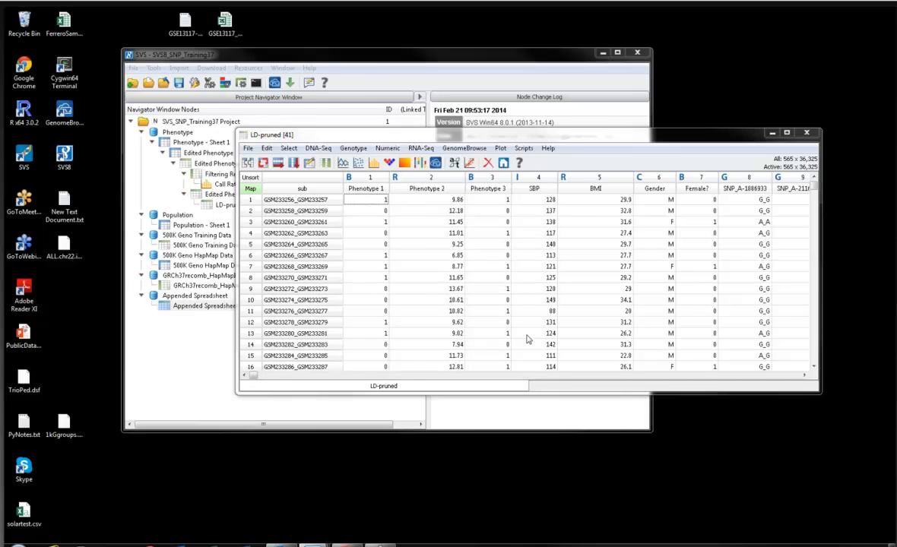
Step: Run Genotype Principal Component Analysis on the appended spreadsheet for the top 10 components with the additive model, and close the eigenvalues sheet
{"action": "left_click_drag", "start_coordinate": [636, 191], "coordinate": [626, 342]}
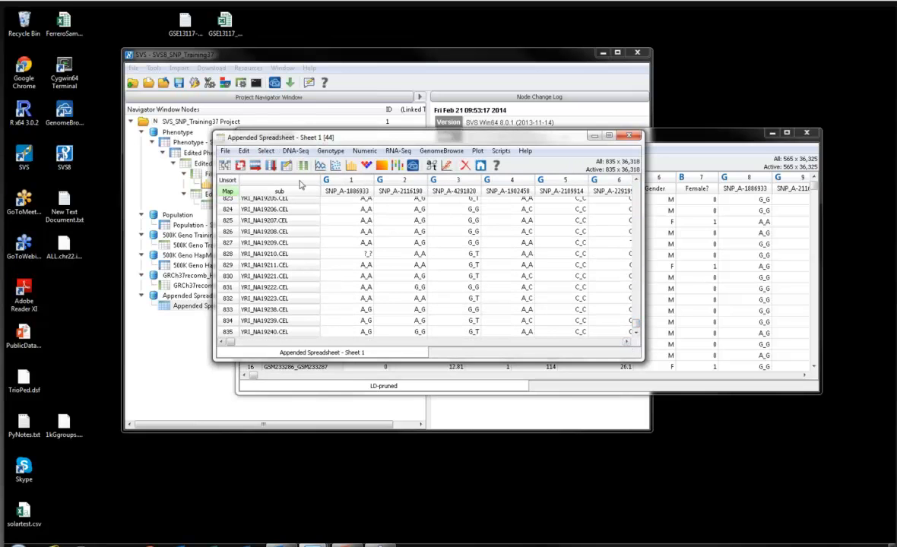
{"action": "left_click", "coordinate": [330, 151]}
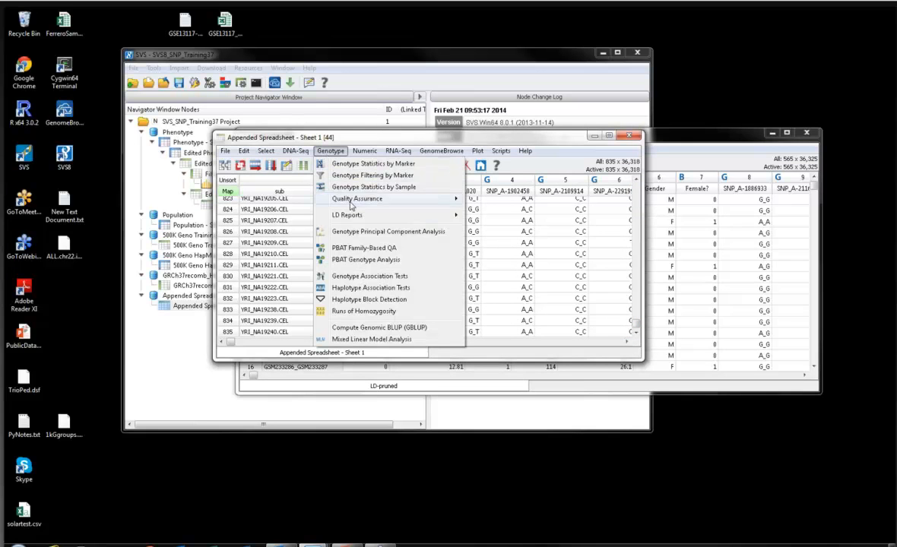
{"action": "left_click", "coordinate": [357, 233]}
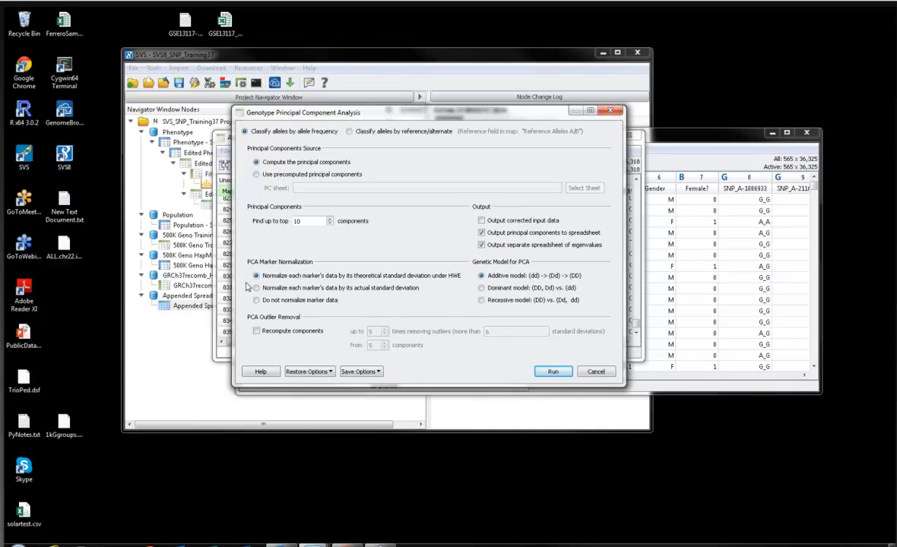
{"action": "left_click", "coordinate": [553, 371]}
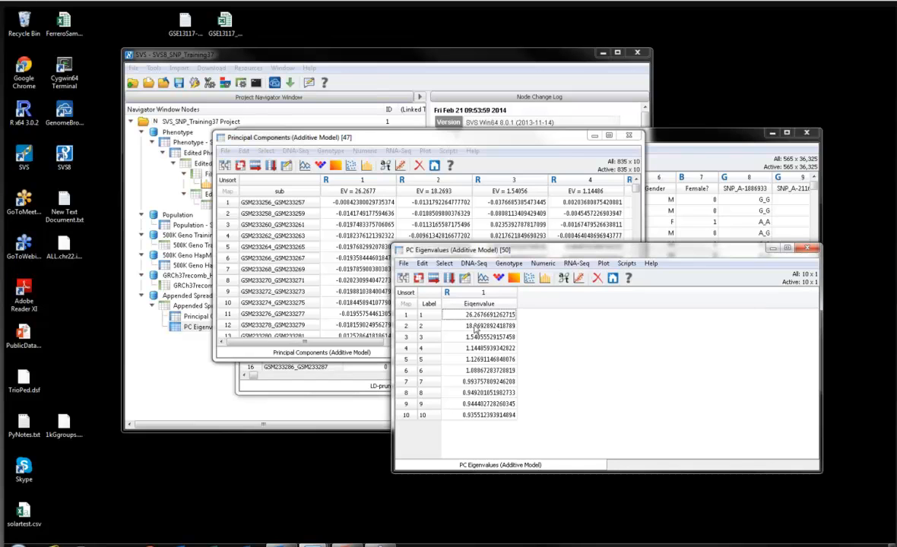
{"action": "left_click", "coordinate": [816, 249]}
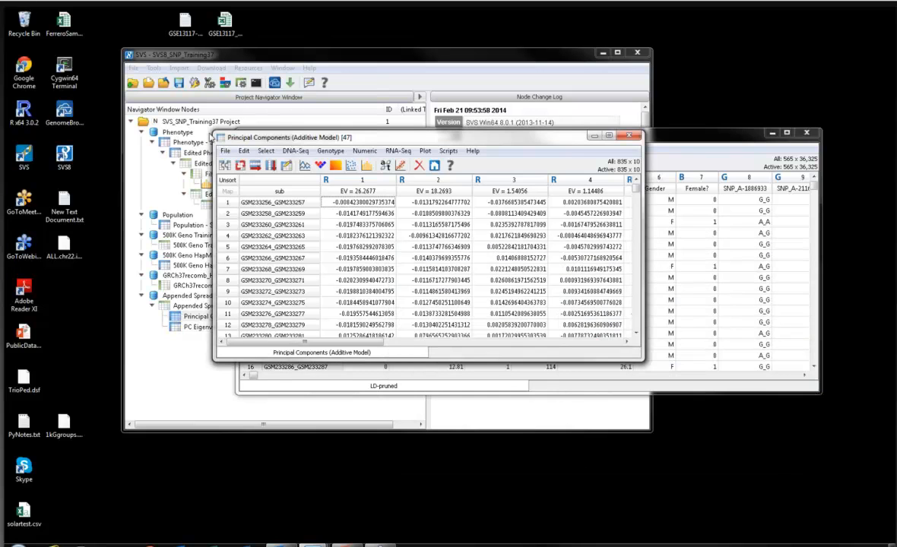
Step: Join the Principal Components (Additive Model) spreadsheet with Population - Sheet 1 under the default dataset name
{"action": "left_click_drag", "start_coordinate": [251, 137], "coordinate": [214, 126]}
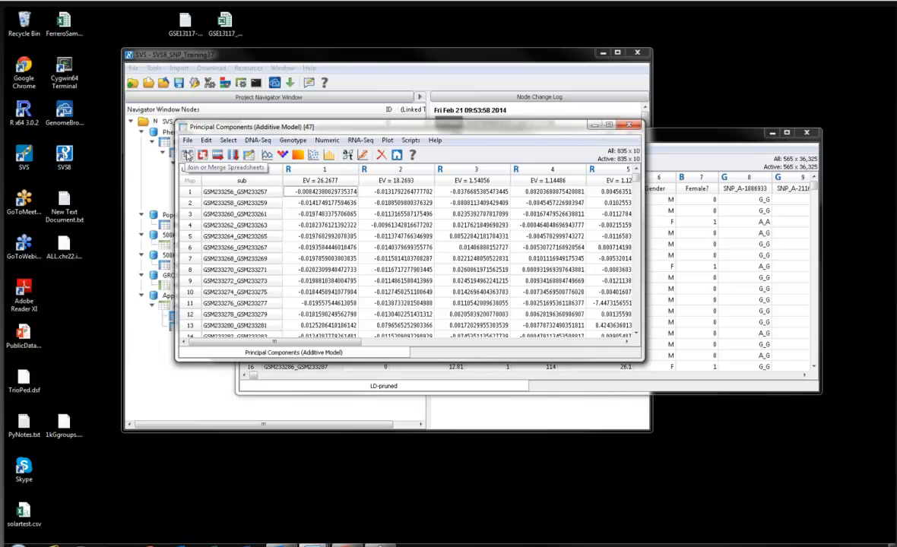
{"action": "left_click", "coordinate": [187, 156]}
{"action": "scroll", "coordinate": [324, 264], "scroll_direction": "down", "scroll_amount": 1}
{"action": "left_click", "coordinate": [326, 268]}
{"action": "left_click", "coordinate": [538, 179]}
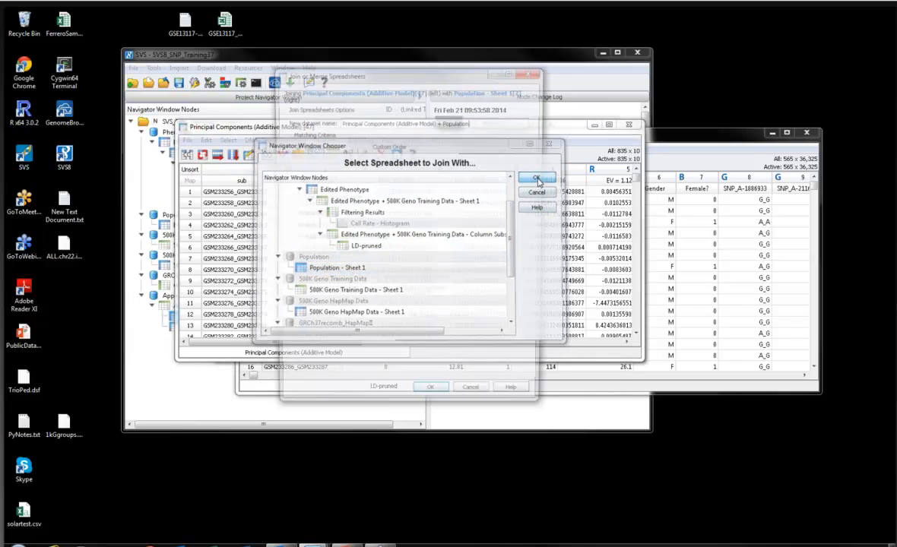
{"action": "left_click", "coordinate": [429, 452]}
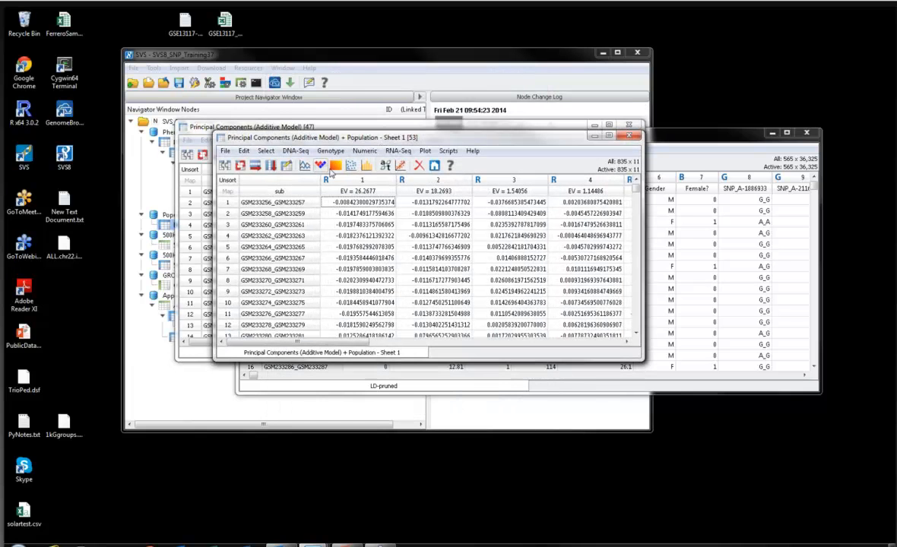
Step: Create an XY scatter plot of EV = 18.2693 against EV = 26.2677 and maximize the plot window
{"action": "left_click", "coordinate": [350, 166]}
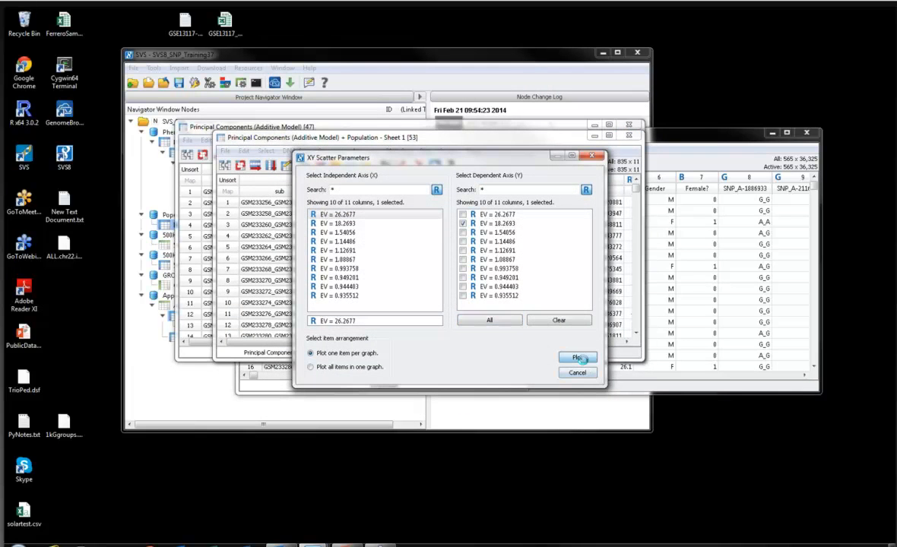
{"action": "left_click", "coordinate": [577, 357]}
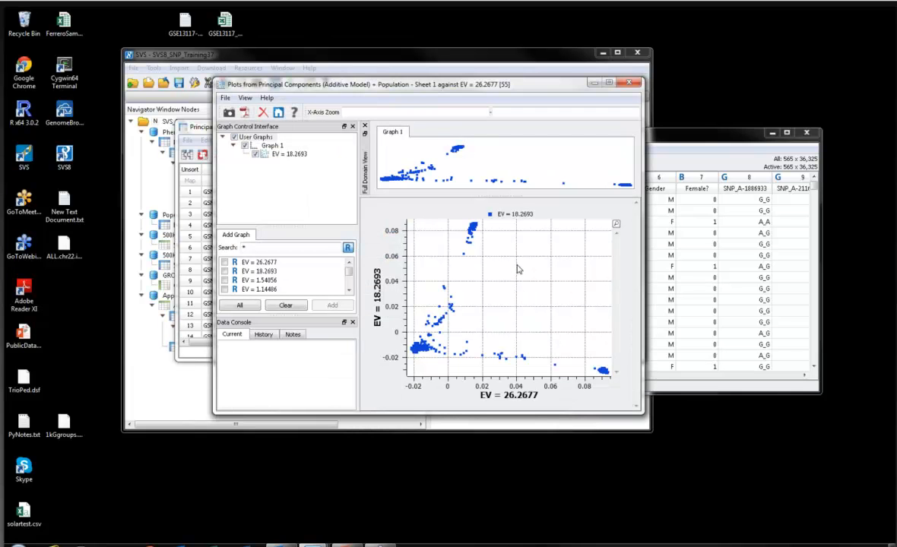
{"action": "left_click", "coordinate": [609, 83]}
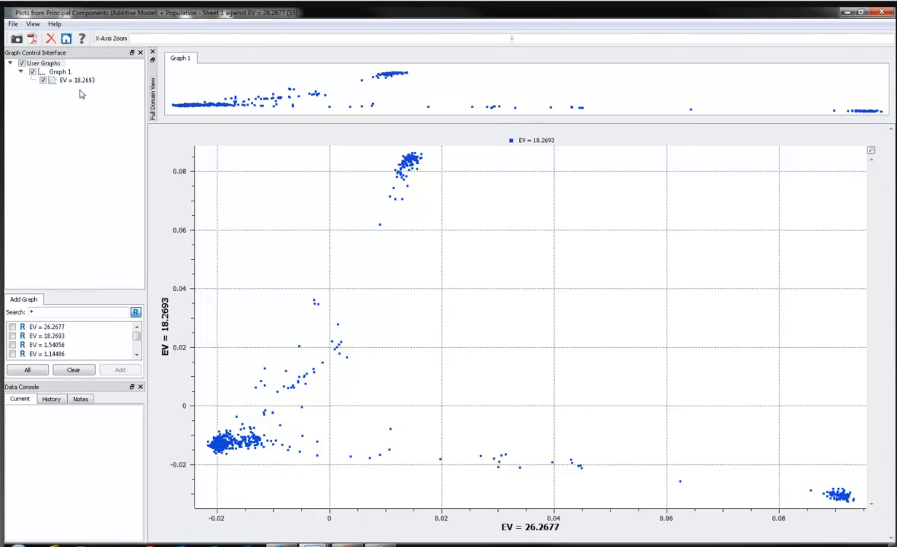
Step: Color the EV = 18.2693 scatter plot points by the Population variable
{"action": "left_click", "coordinate": [76, 80]}
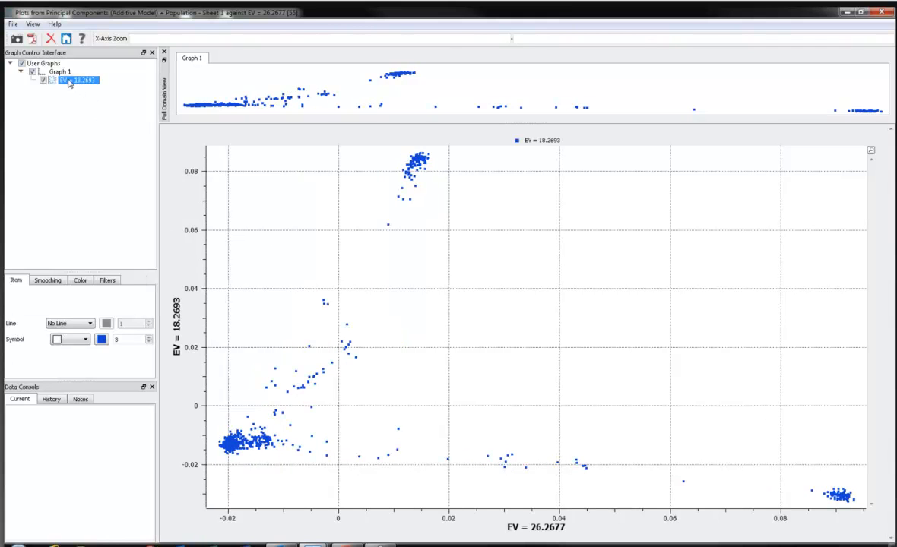
{"action": "left_click", "coordinate": [79, 280]}
{"action": "left_click", "coordinate": [112, 305]}
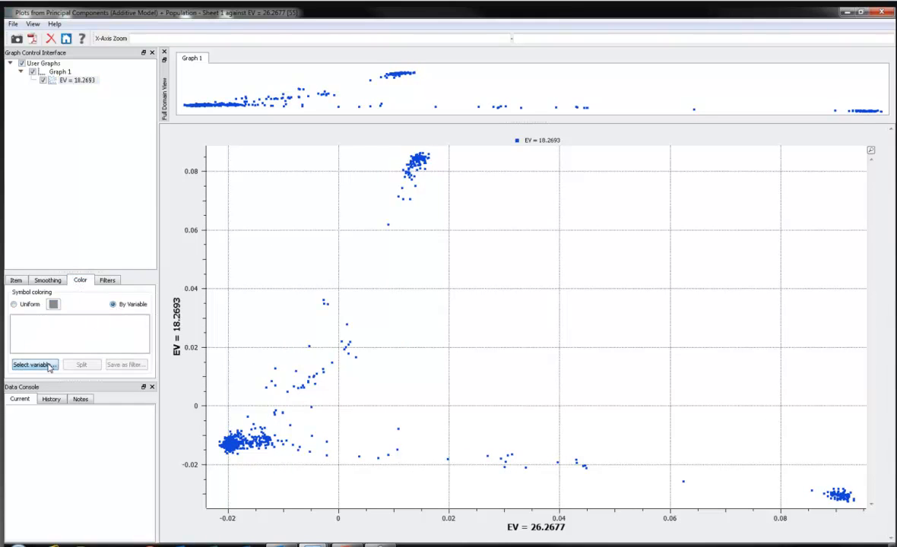
{"action": "left_click", "coordinate": [34, 365]}
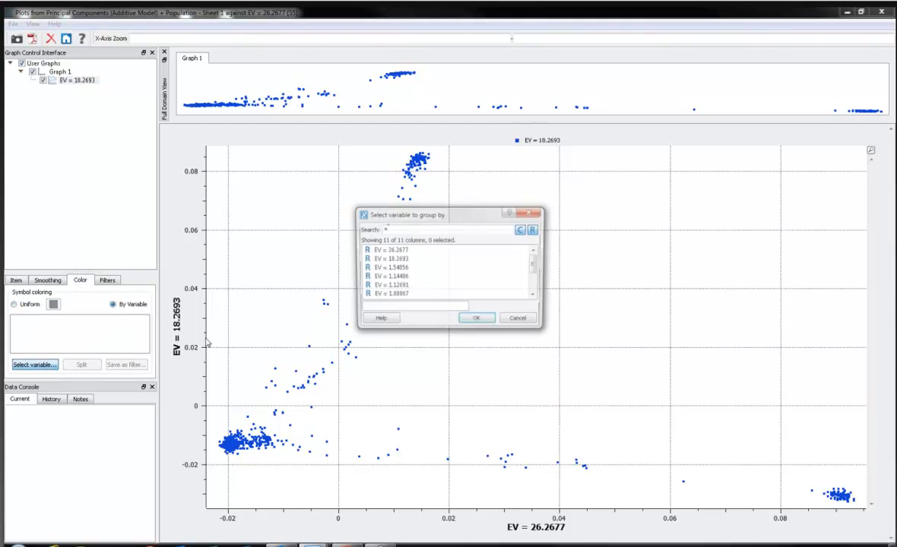
{"action": "scroll", "coordinate": [423, 295], "scroll_direction": "down", "scroll_amount": 2}
{"action": "left_click", "coordinate": [424, 295]}
{"action": "left_click", "coordinate": [477, 320]}
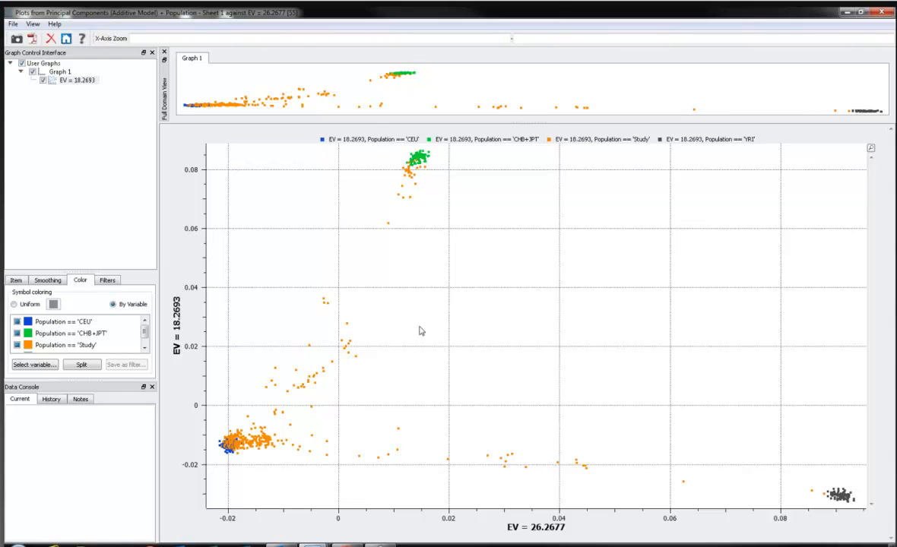
Step: Close the scatter plot, both principal components spreadsheets and the appended spreadsheet, leaving the LD-pruned sheet open
{"action": "left_click", "coordinate": [878, 12]}
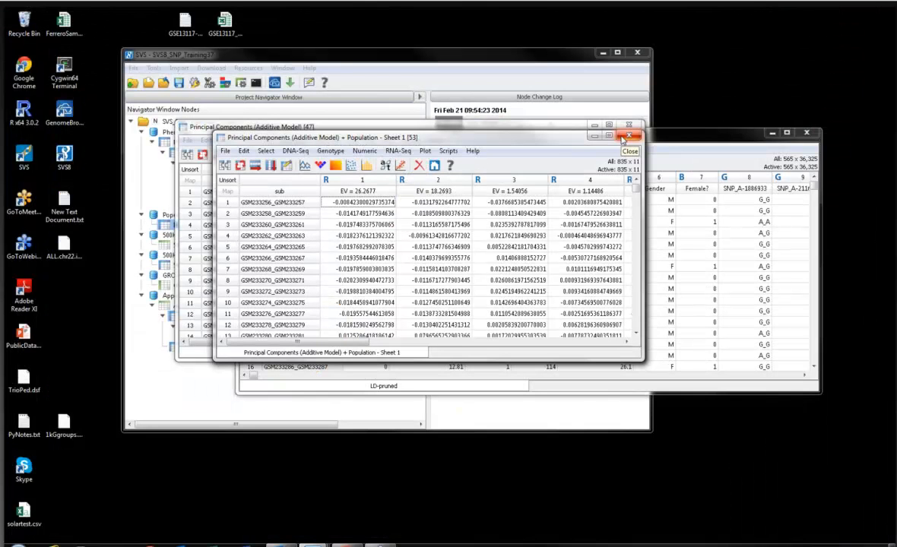
{"action": "left_click", "coordinate": [623, 137]}
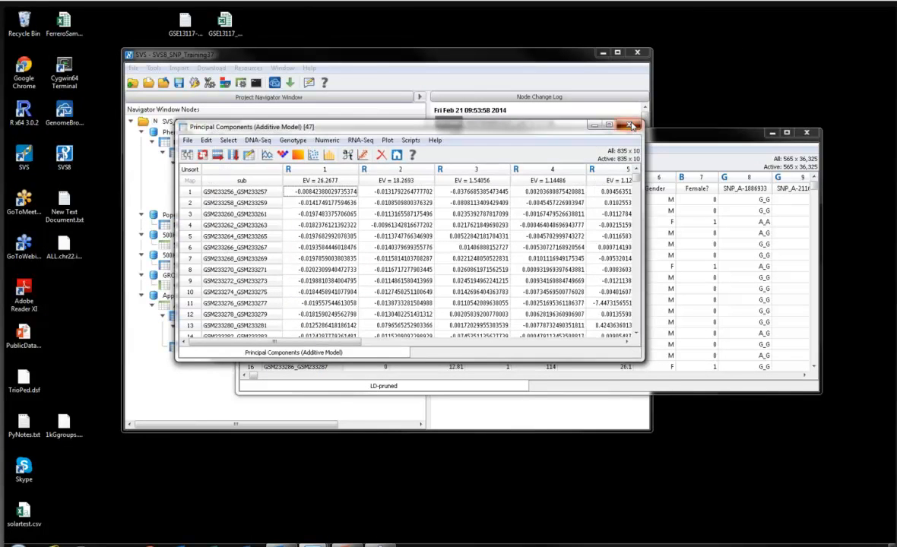
{"action": "left_click", "coordinate": [630, 126]}
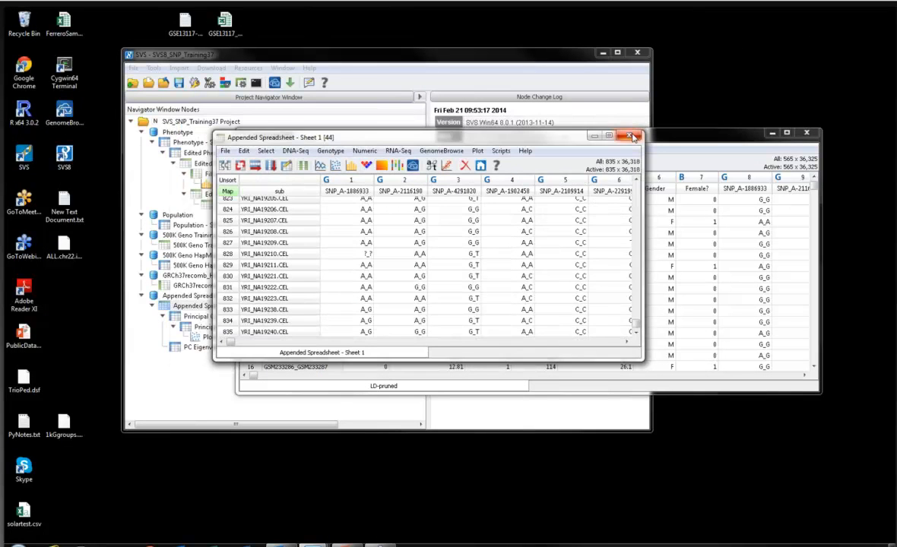
{"action": "left_click", "coordinate": [631, 136]}
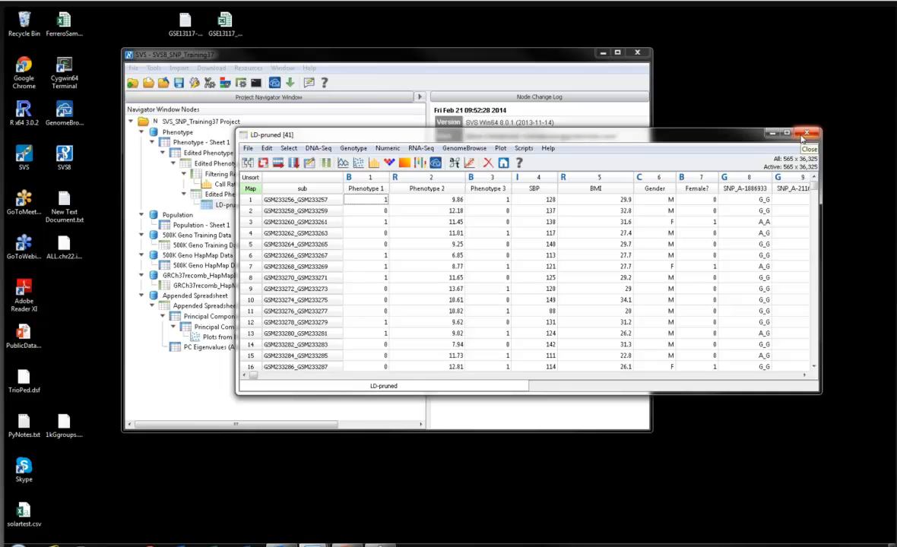
Step: Run Identity by Descent Estimation on the LD-pruned sheet without untransformed estimates, outputting all pairs where PI >= 0.2
{"action": "left_click_drag", "start_coordinate": [816, 394], "coordinate": [833, 480]}
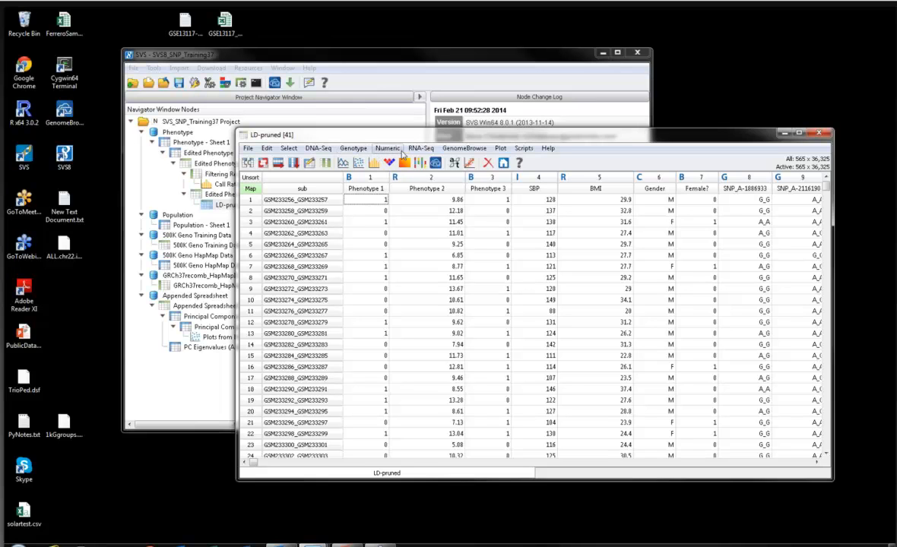
{"action": "left_click", "coordinate": [364, 152]}
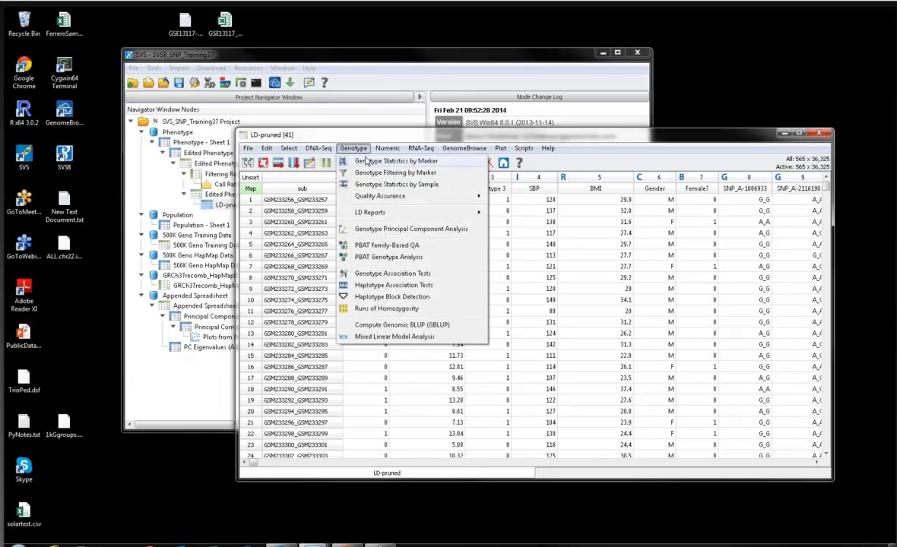
{"action": "mouse_move", "coordinate": [380, 194]}
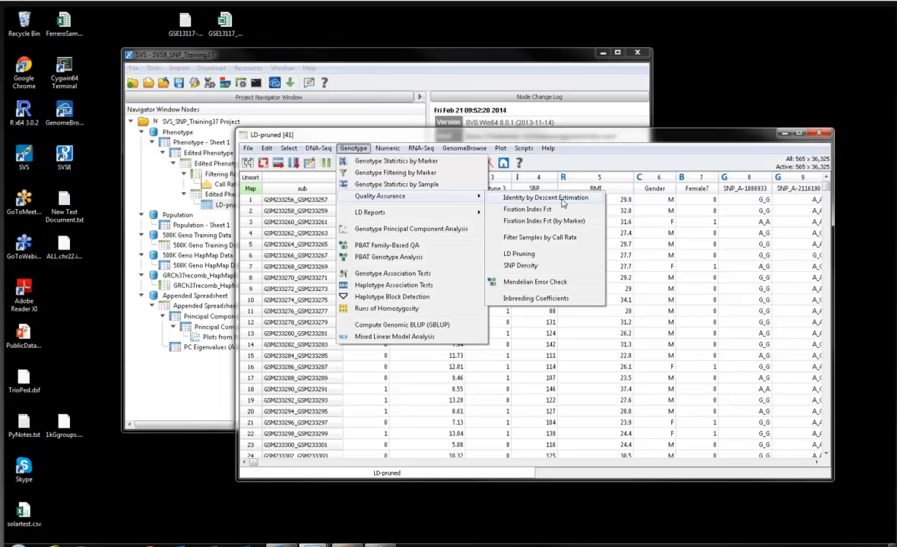
{"action": "left_click", "coordinate": [565, 201]}
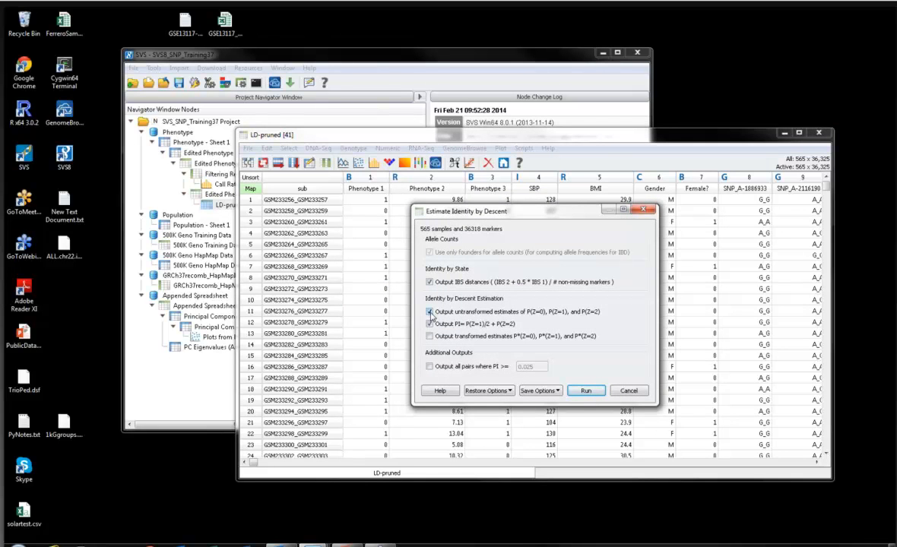
{"action": "left_click", "coordinate": [429, 312]}
{"action": "left_click", "coordinate": [430, 366]}
{"action": "left_click_drag", "start_coordinate": [537, 368], "coordinate": [528, 374]}
{"action": "key", "text": "BackSpace"}
{"action": "key", "text": "BackSpace"}
{"action": "left_click", "coordinate": [588, 392]}
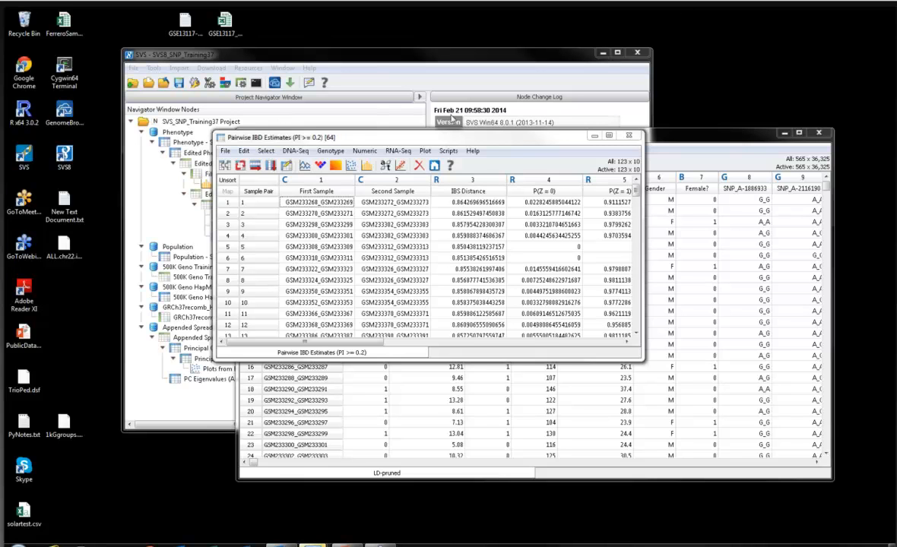
Step: Close the Pairwise IBD Estimates sheet and create a heat map of the Estimated PI sheet in an enlarged window
{"action": "left_click_drag", "start_coordinate": [423, 142], "coordinate": [494, 237]}
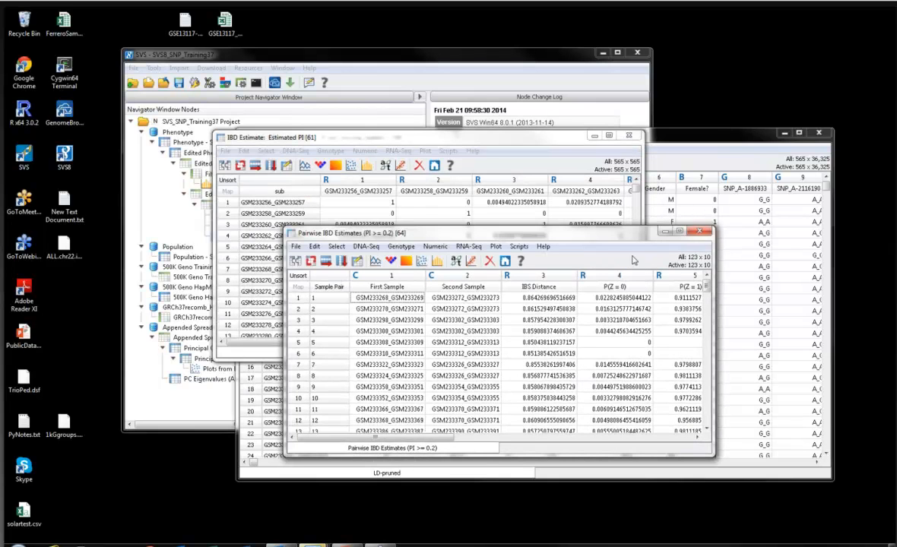
{"action": "left_click", "coordinate": [701, 235]}
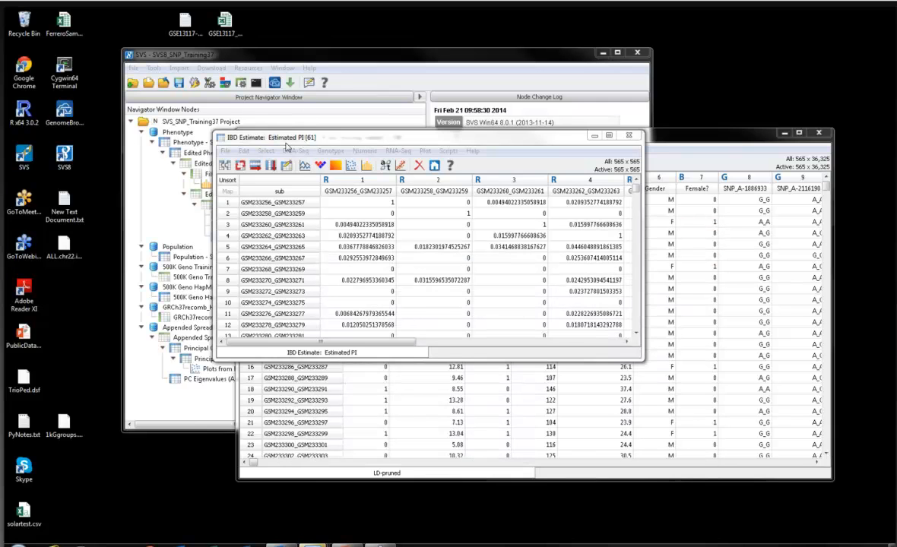
{"action": "left_click", "coordinate": [335, 167]}
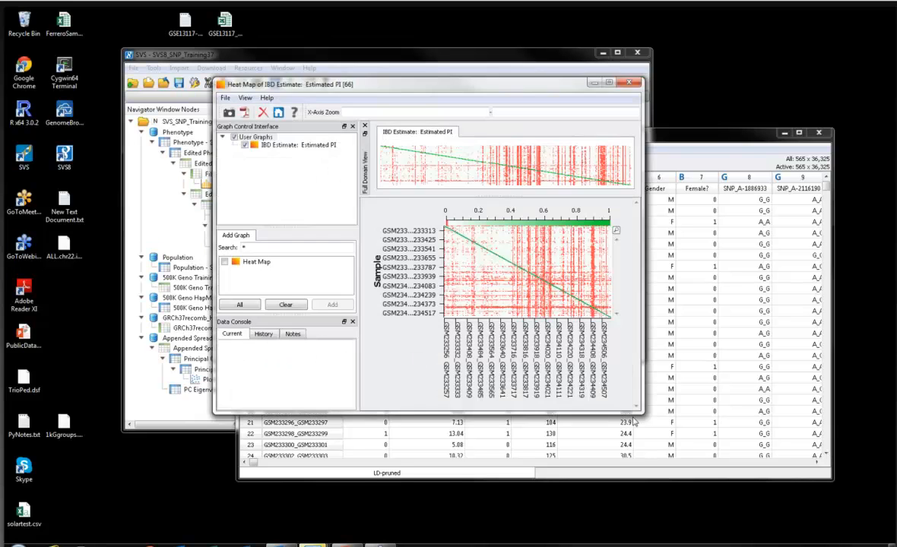
{"action": "left_click_drag", "start_coordinate": [626, 423], "coordinate": [626, 524]}
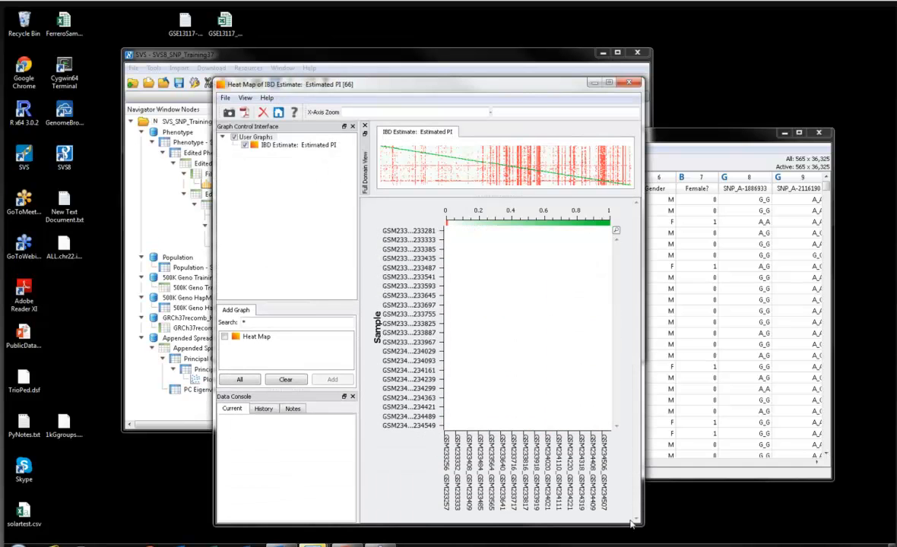
{"action": "left_click_drag", "start_coordinate": [644, 79], "coordinate": [811, 10]}
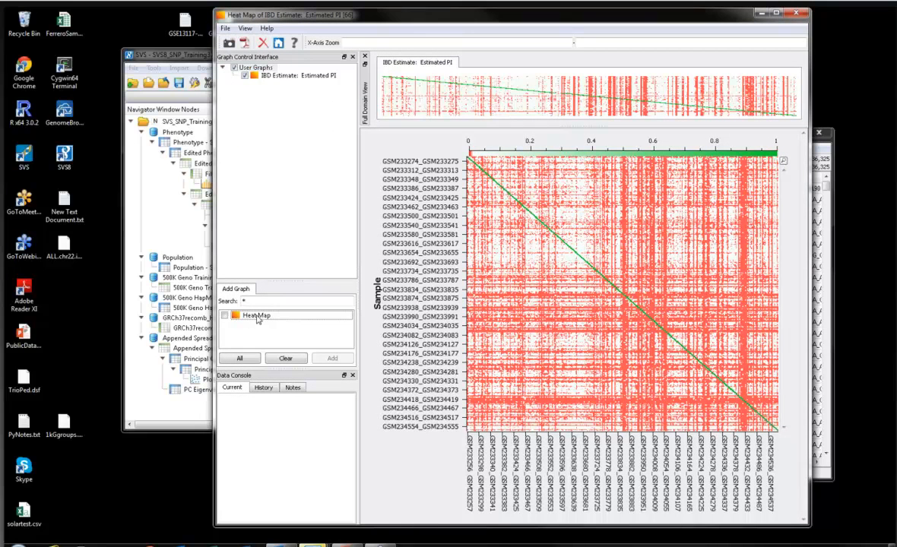
Step: Set the Estimated PI heat map colors to white for value 0 and red for value 1
{"action": "left_click", "coordinate": [259, 75]}
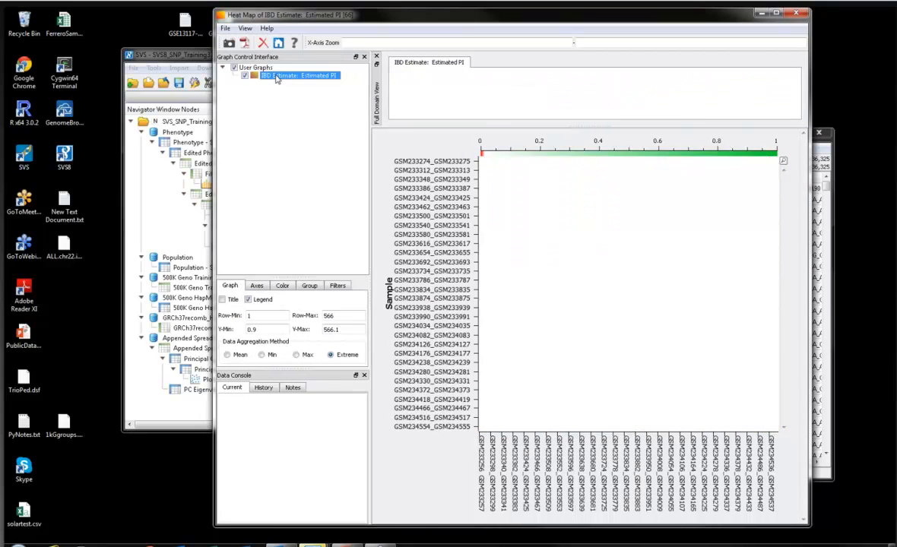
{"action": "left_click", "coordinate": [282, 285]}
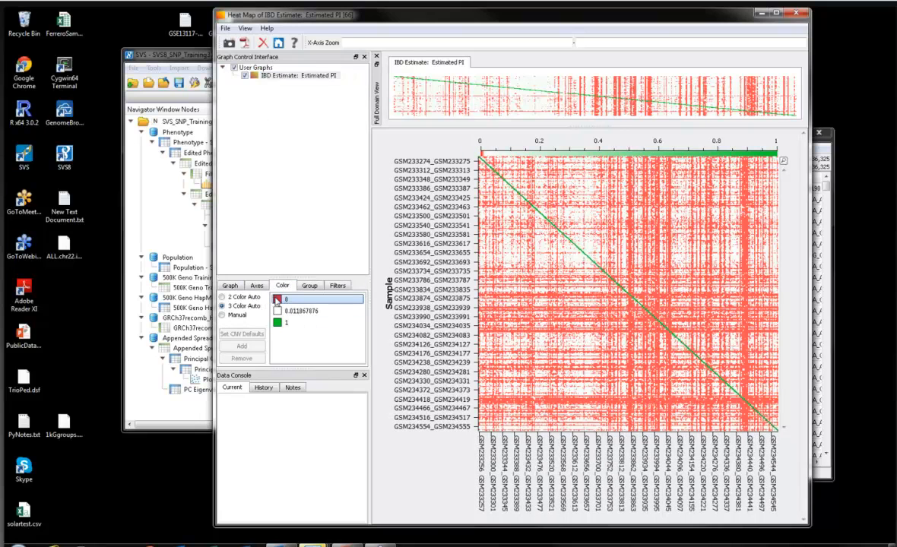
{"action": "double_click", "coordinate": [277, 300]}
{"action": "left_click", "coordinate": [407, 310]}
{"action": "left_click", "coordinate": [572, 354]}
{"action": "left_click", "coordinate": [273, 324]}
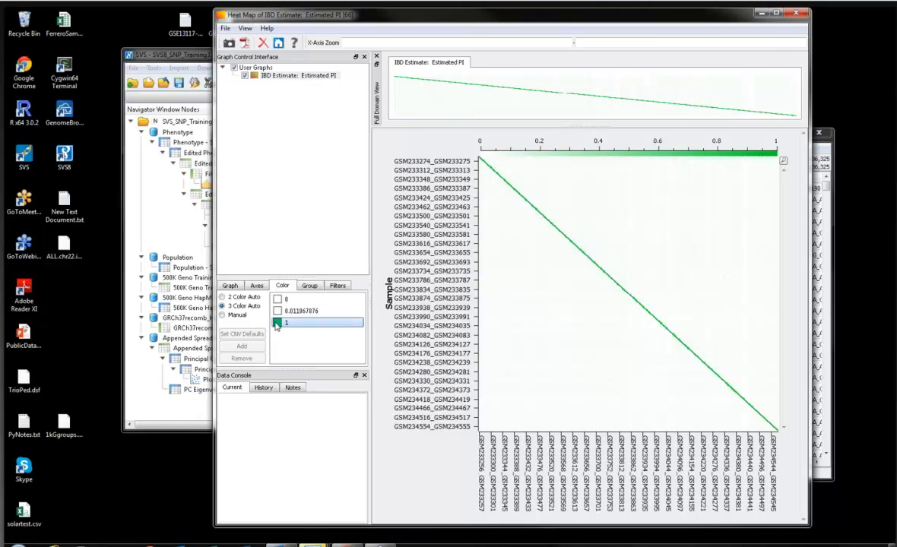
{"action": "double_click", "coordinate": [277, 324]}
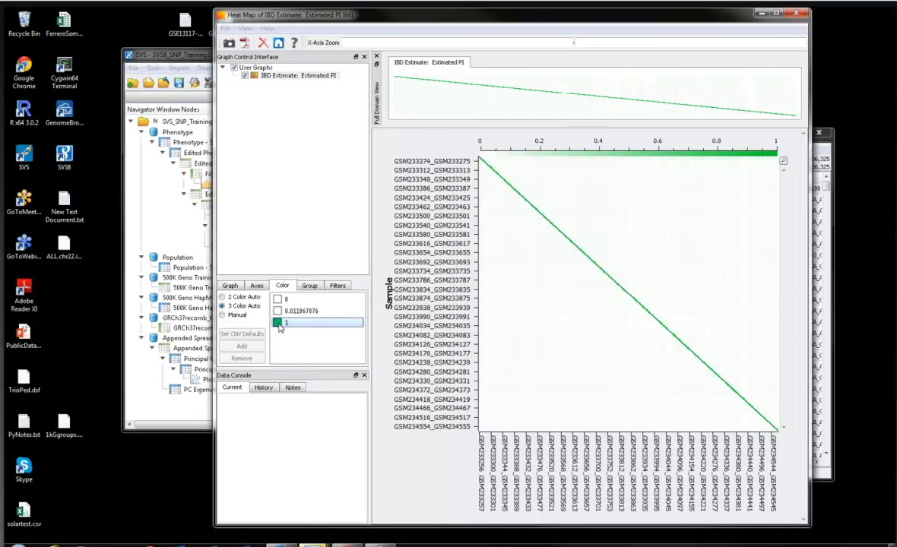
{"action": "left_click", "coordinate": [449, 262]}
{"action": "left_click", "coordinate": [577, 355]}
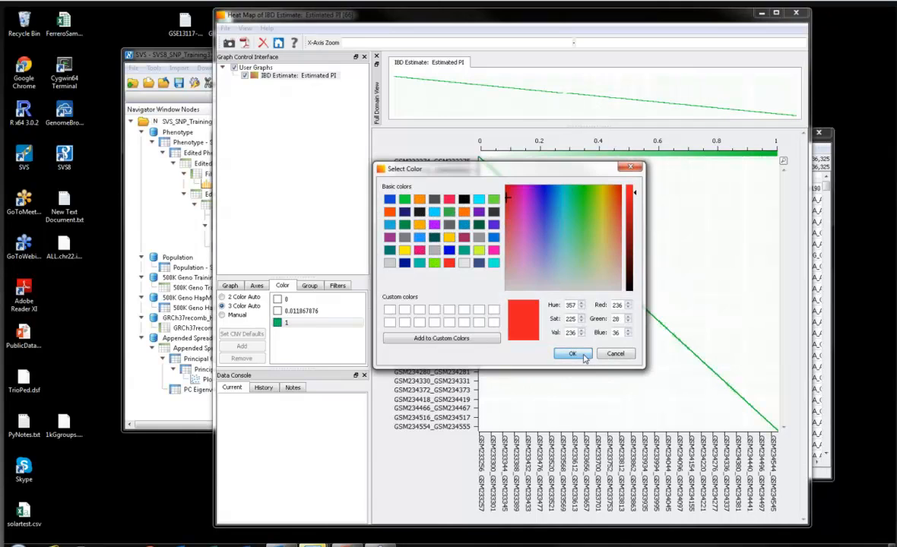
Step: Switch the heat map to manual coloring and set its middle color point to golden yellow at 0.2
{"action": "left_click", "coordinate": [222, 314]}
{"action": "double_click", "coordinate": [277, 312]}
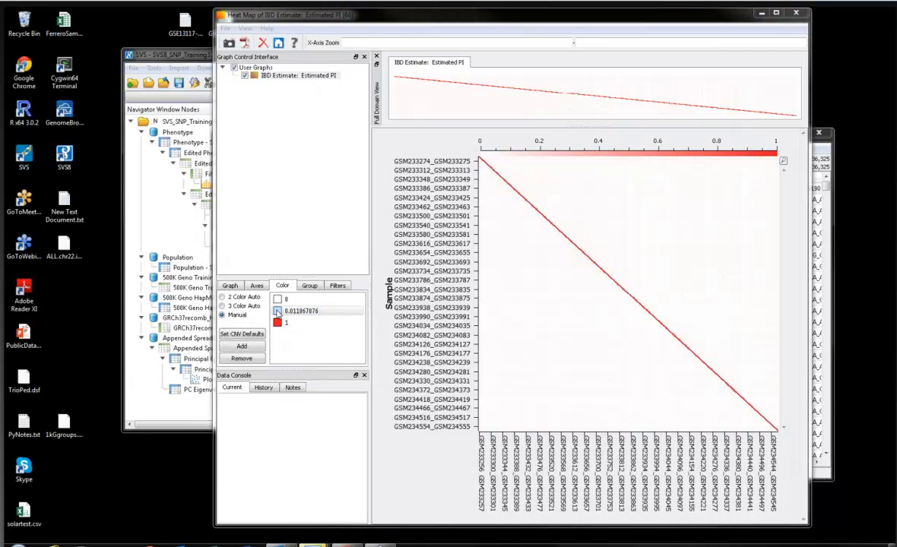
{"action": "left_click", "coordinate": [417, 223]}
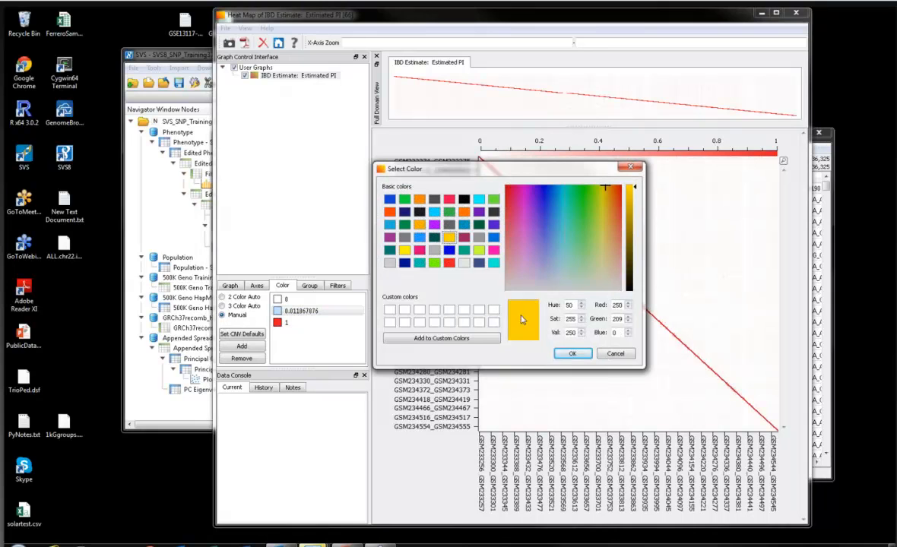
{"action": "left_click", "coordinate": [567, 354]}
{"action": "left_click", "coordinate": [307, 310]}
{"action": "right_click", "coordinate": [307, 310]}
{"action": "left_click", "coordinate": [336, 314]}
{"action": "type", "text": "0.2"}
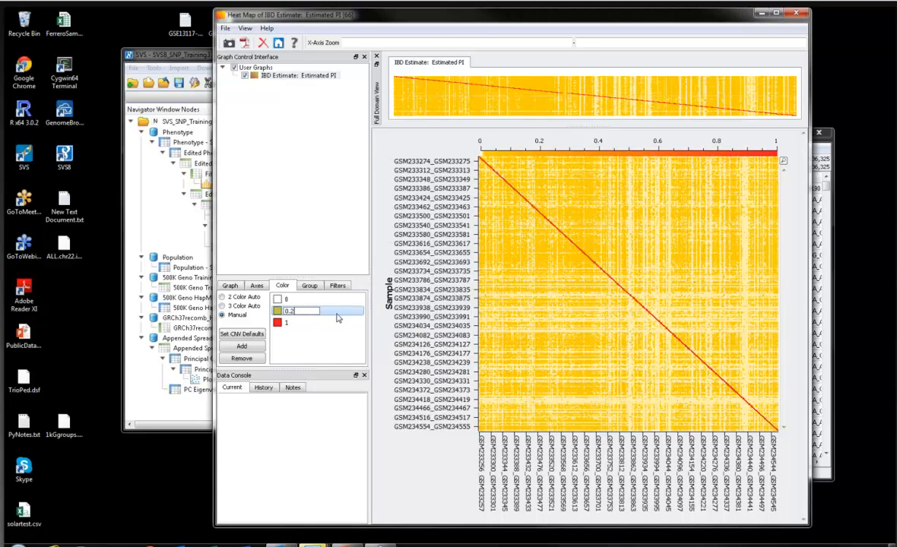
{"action": "key", "text": "Return"}
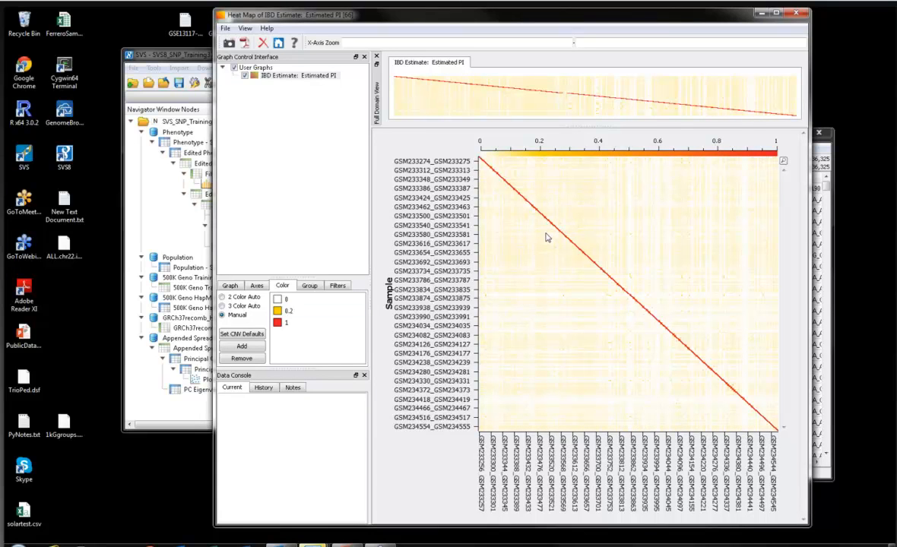
Step: Examine the off-diagonal cells around samples GSM233538_GSM233539 to GSM233542_GSM233543 up close and read their pairwise PI values
{"action": "left_click_drag", "start_coordinate": [542, 213], "coordinate": [566, 242]}
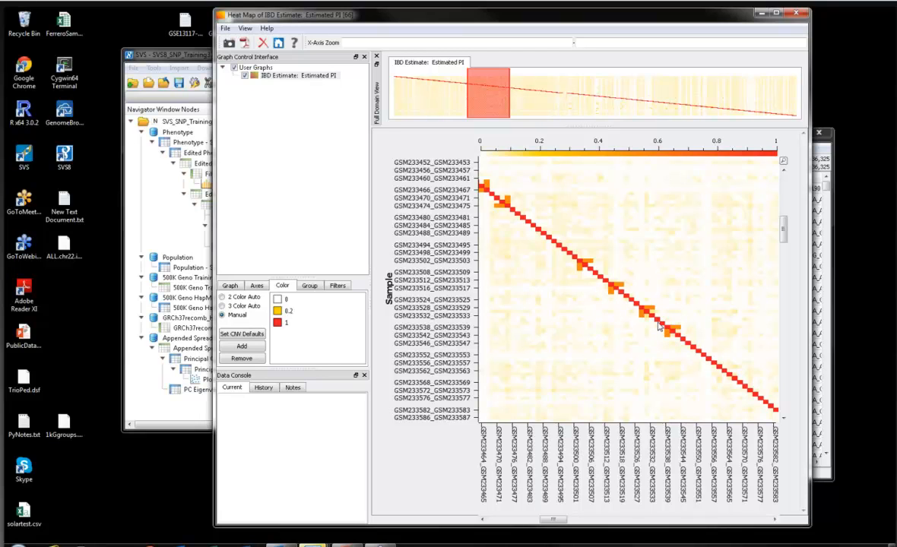
{"action": "left_click_drag", "start_coordinate": [658, 320], "coordinate": [713, 369]}
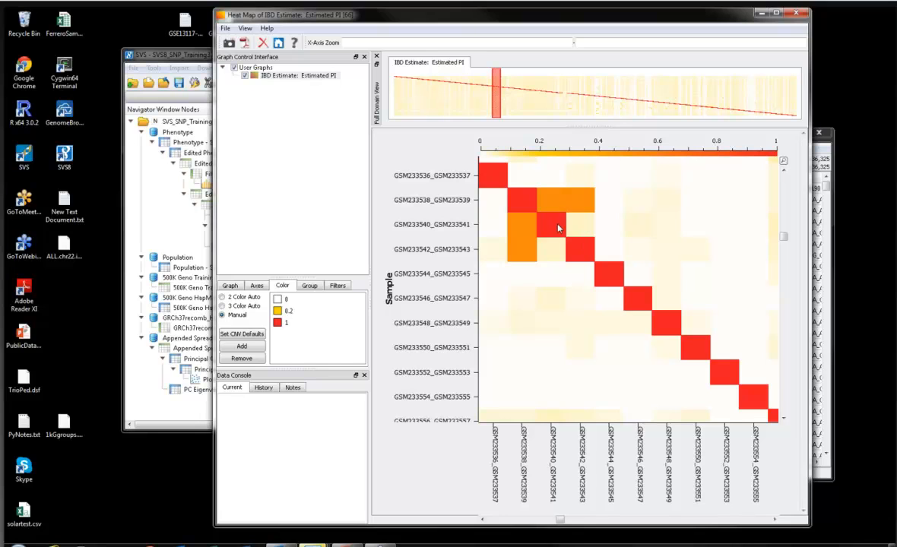
{"action": "left_click", "coordinate": [579, 231]}
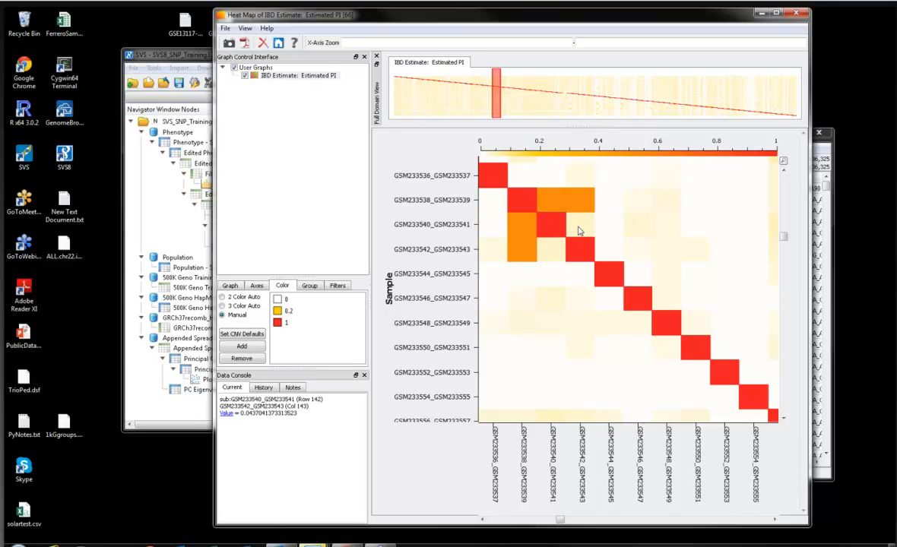
{"action": "left_click", "coordinate": [553, 251]}
{"action": "left_click", "coordinate": [523, 248]}
{"action": "left_click", "coordinate": [521, 226]}
{"action": "left_click", "coordinate": [571, 206]}
Step: Reset the heat map zoom and examine the diagonal between samples GSM234304_GSM234305 and GSM234410_GSM234411 for related pairs
{"action": "right_click", "coordinate": [627, 301]}
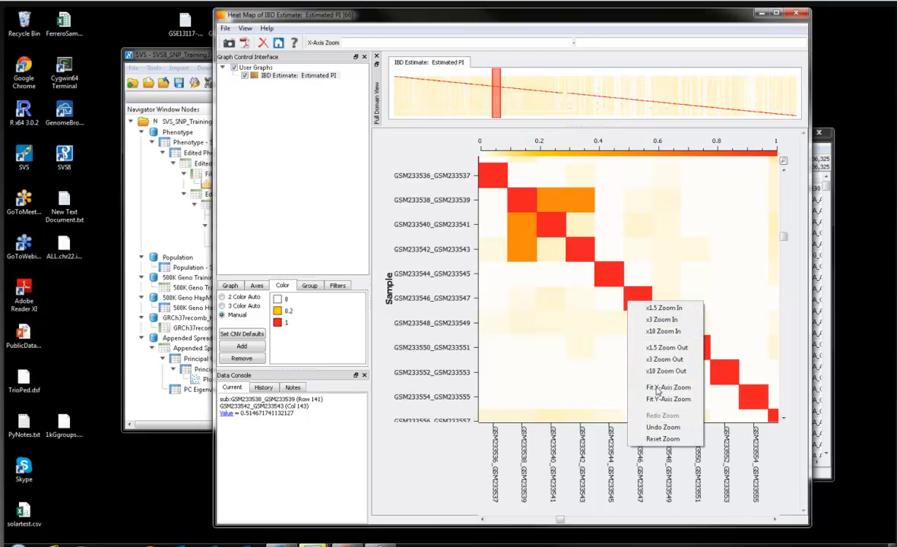
{"action": "left_click", "coordinate": [661, 428]}
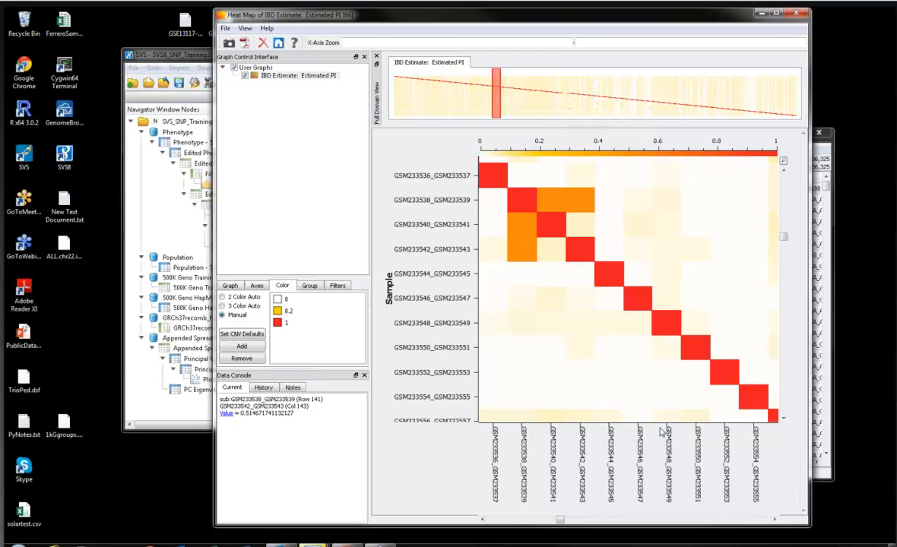
{"action": "right_click", "coordinate": [657, 331]}
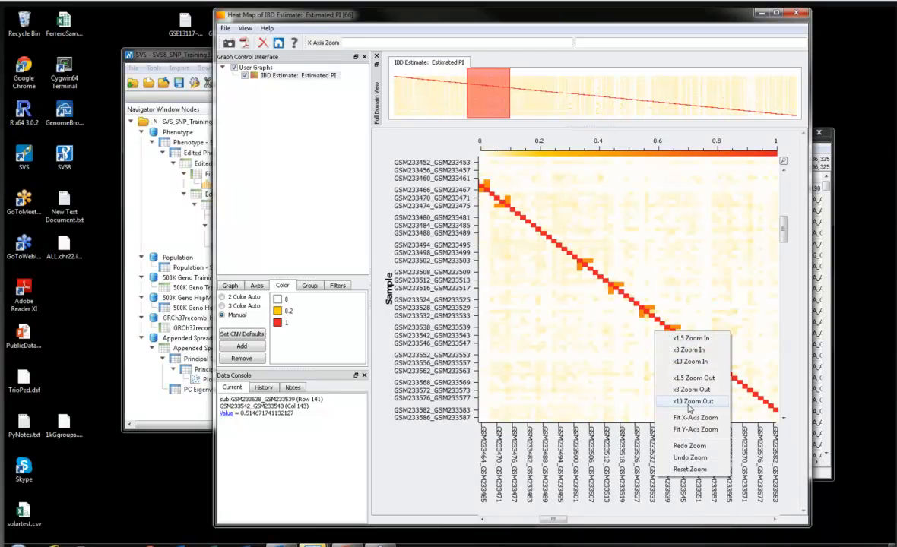
{"action": "left_click", "coordinate": [700, 469]}
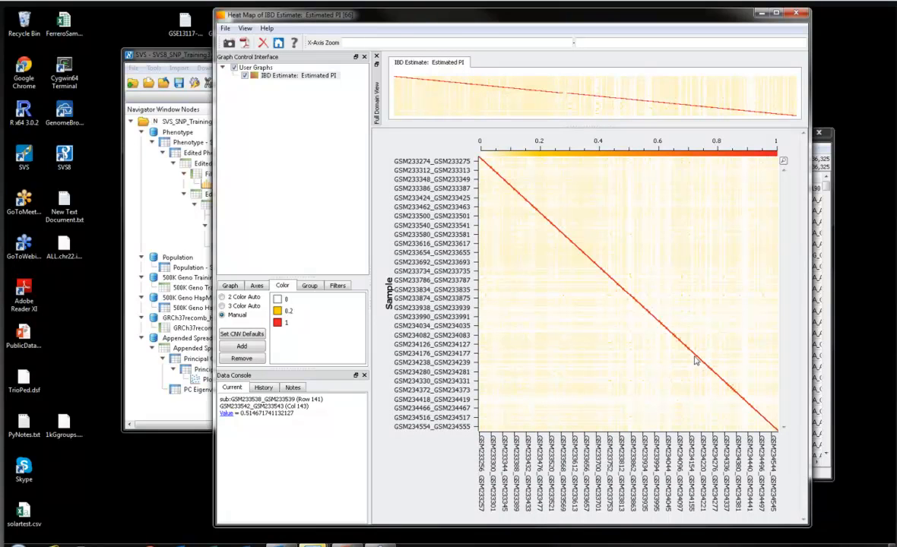
{"action": "left_click_drag", "start_coordinate": [715, 372], "coordinate": [743, 404]}
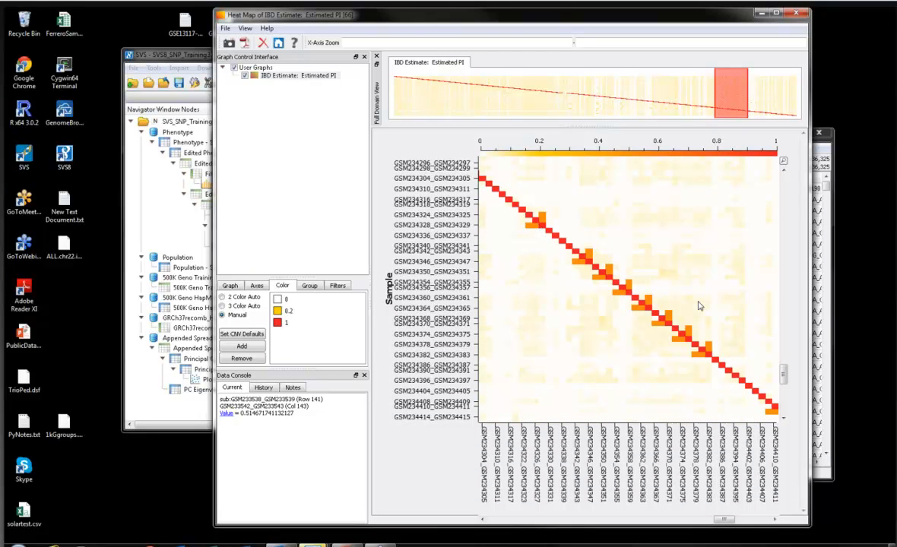
Step: Close the IBD heat map, the IBD and IBS result spreadsheets, and the LD-pruned spreadsheet
{"action": "left_click", "coordinate": [787, 15]}
{"action": "left_click", "coordinate": [629, 137]}
{"action": "left_click", "coordinate": [823, 134]}
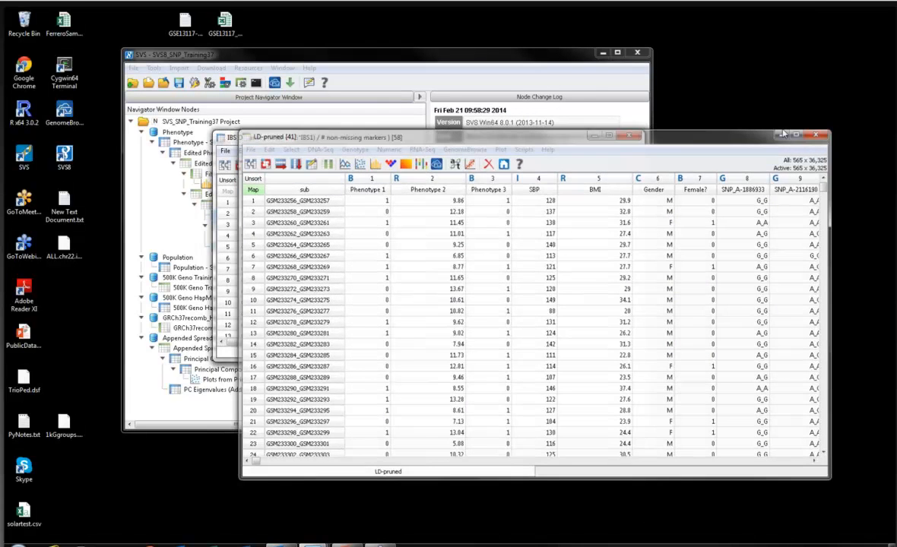
{"action": "left_click", "coordinate": [629, 136]}
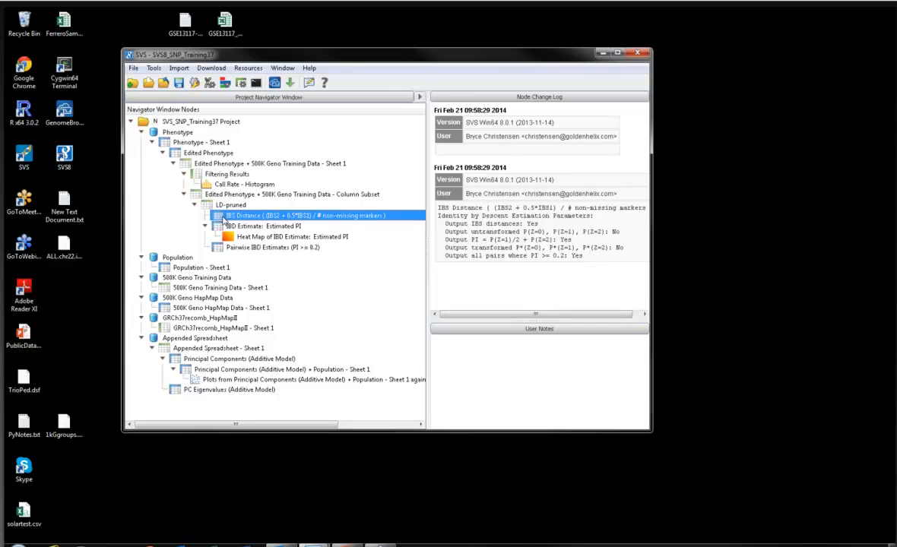
Step: Open the Edited Phenotype + 500K Geno Training Data - Column Subset spreadsheet from the project, using its Sheet 2 with all columns active
{"action": "left_click", "coordinate": [228, 381]}
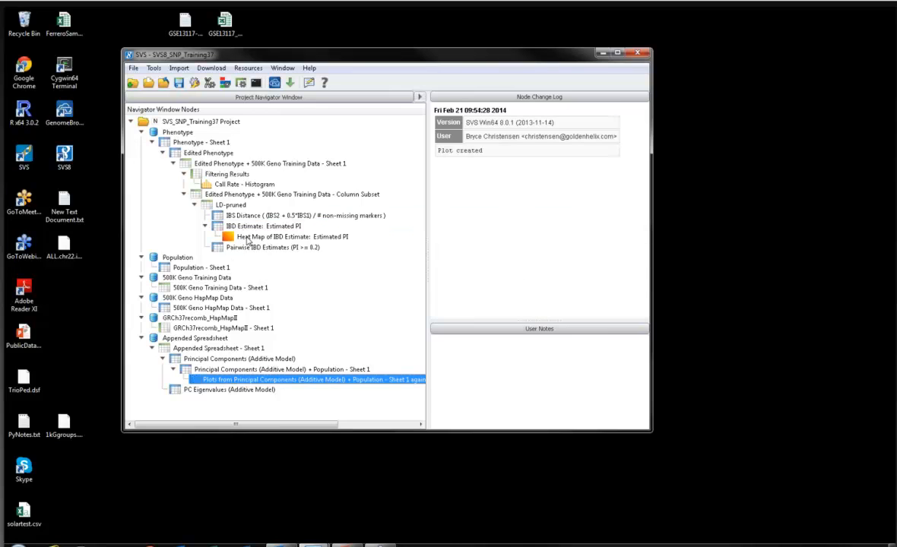
{"action": "left_click", "coordinate": [247, 240]}
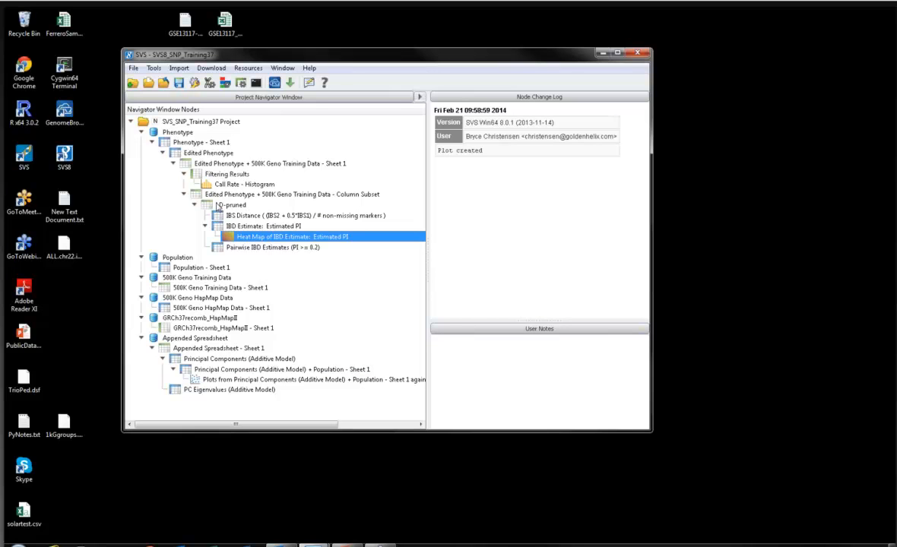
{"action": "left_click", "coordinate": [215, 194]}
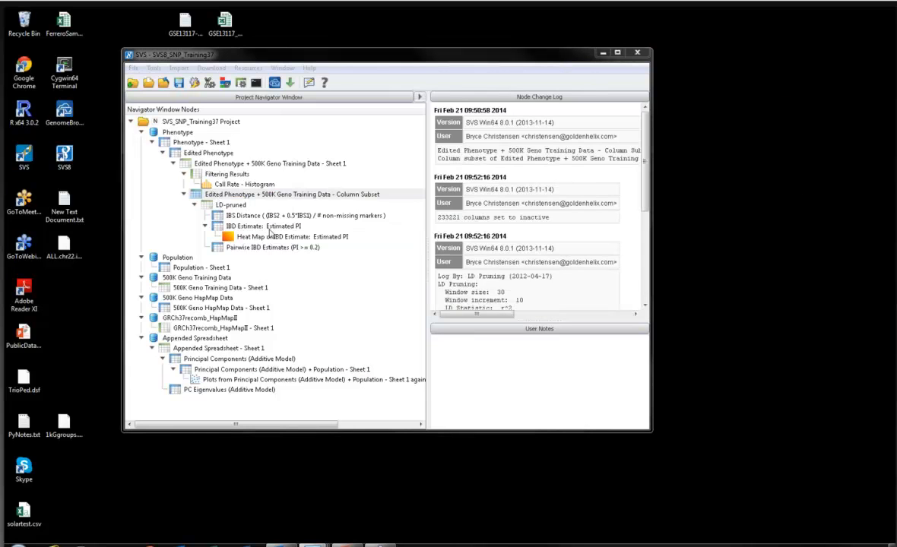
{"action": "double_click", "coordinate": [215, 196]}
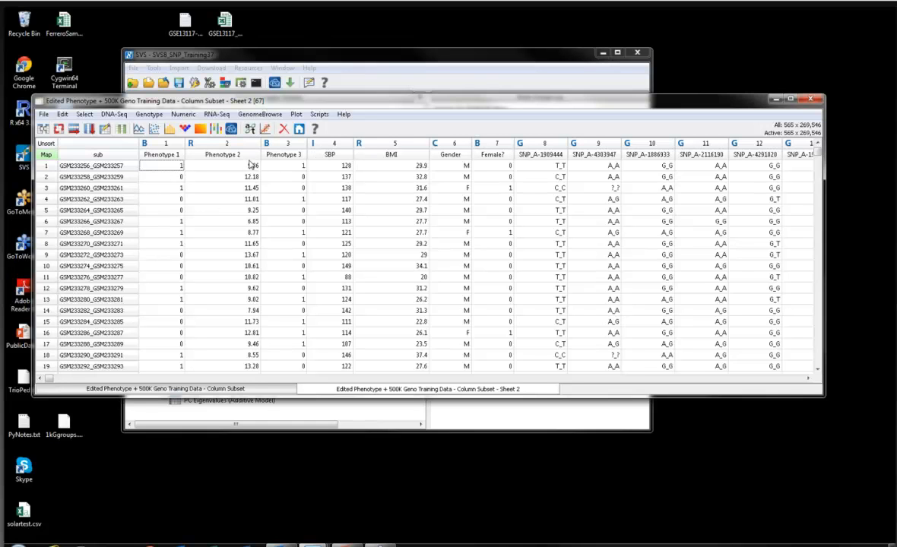
Step: Set SBP as the dependent variable and set up a genotype association test using the additive model and the Correlation/Trend test
{"action": "left_click", "coordinate": [311, 148]}
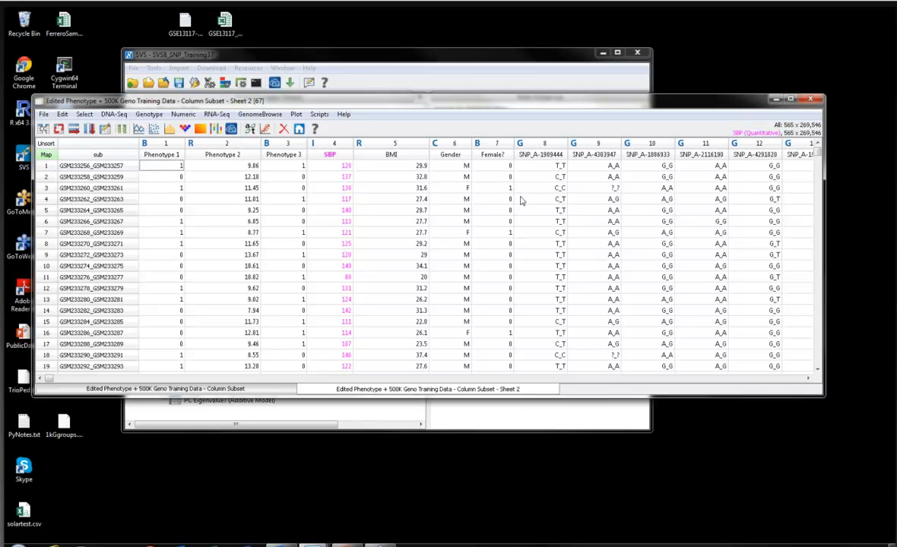
{"action": "left_click", "coordinate": [251, 129]}
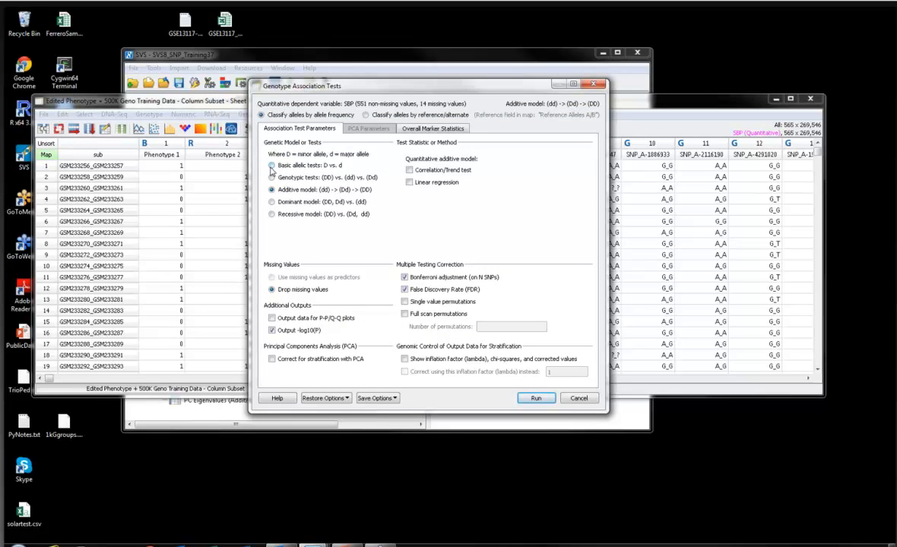
{"action": "left_click", "coordinate": [272, 166]}
{"action": "left_click", "coordinate": [272, 177]}
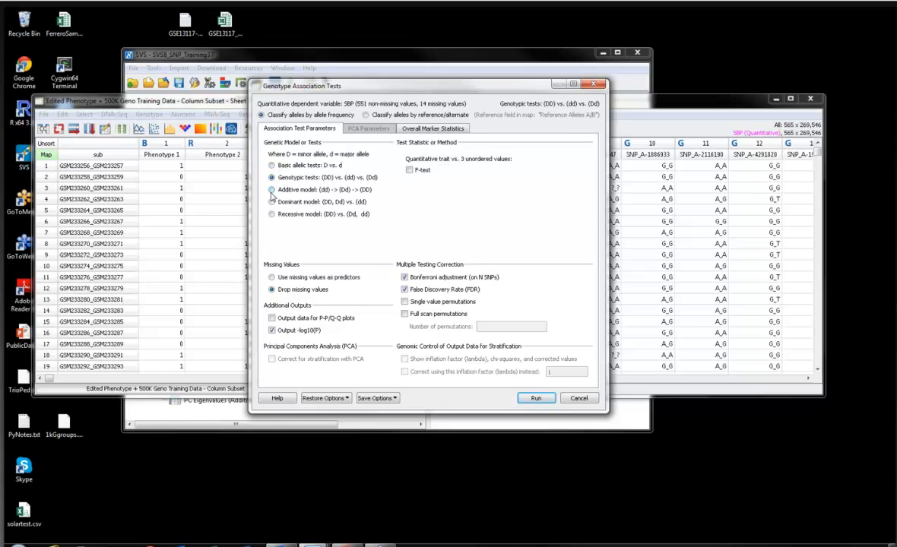
{"action": "left_click", "coordinate": [272, 190]}
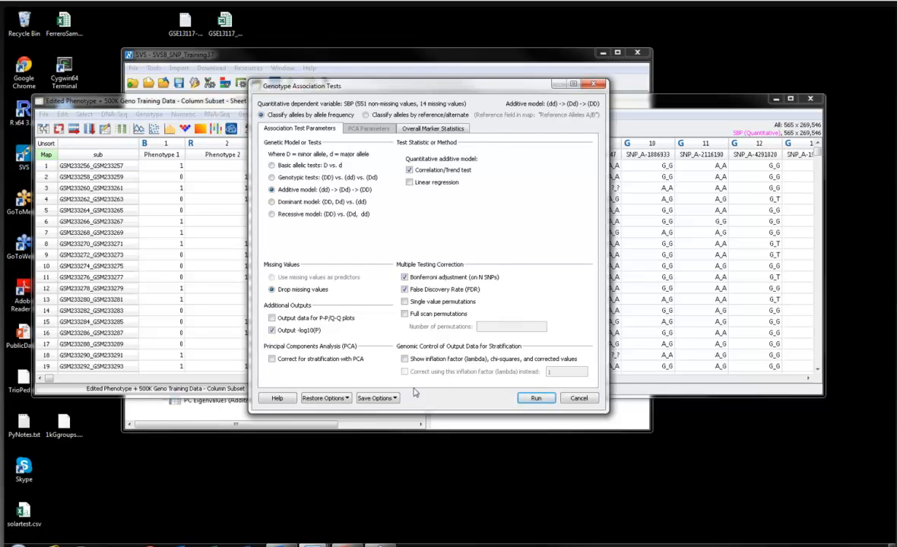
Step: Include P-P/Q-Q plot data in the test output and add call rate and allele frequencies as overall marker statistics
{"action": "left_click", "coordinate": [272, 318]}
{"action": "left_click", "coordinate": [407, 127]}
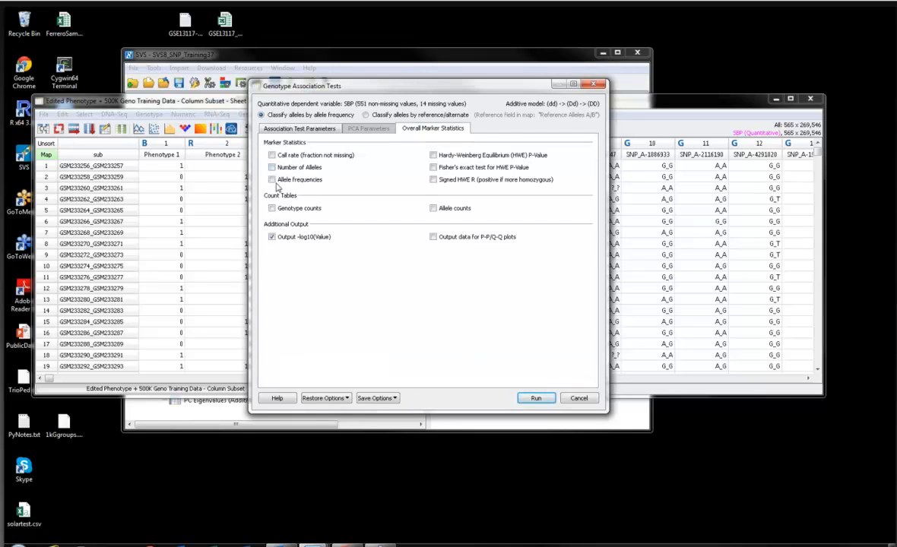
{"action": "left_click", "coordinate": [271, 155]}
{"action": "left_click", "coordinate": [272, 179]}
Step: Add the genomic control inflation factor, chi-squares and corrected values to the output, and run the association test
{"action": "left_click", "coordinate": [298, 127]}
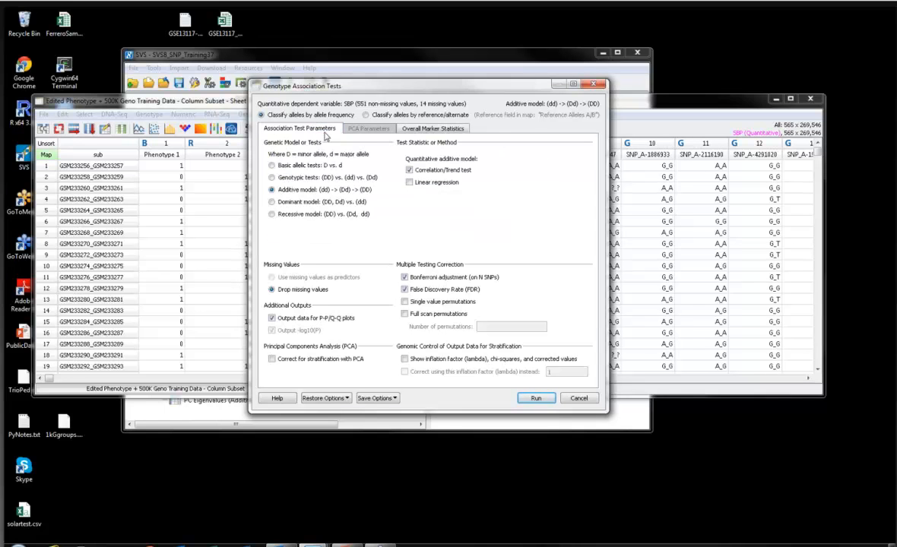
{"action": "left_click", "coordinate": [472, 360]}
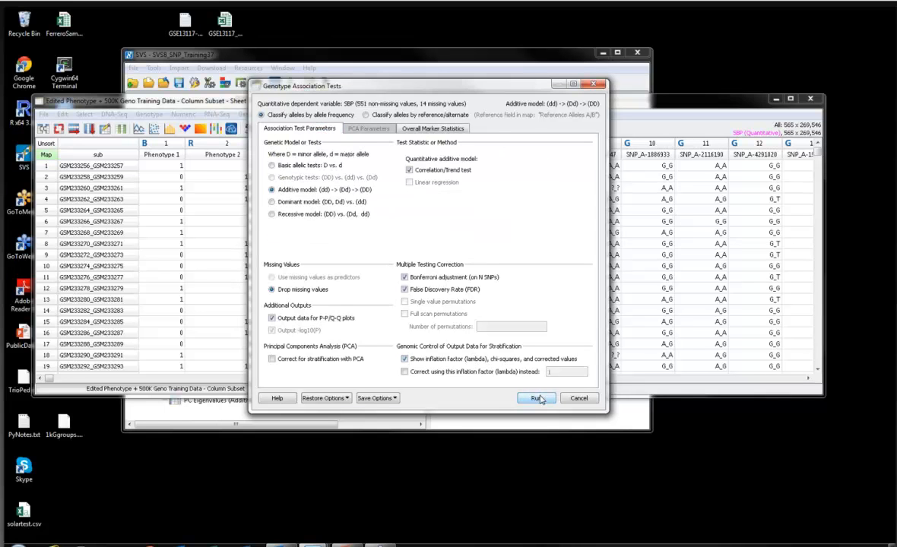
{"action": "left_click", "coordinate": [536, 398]}
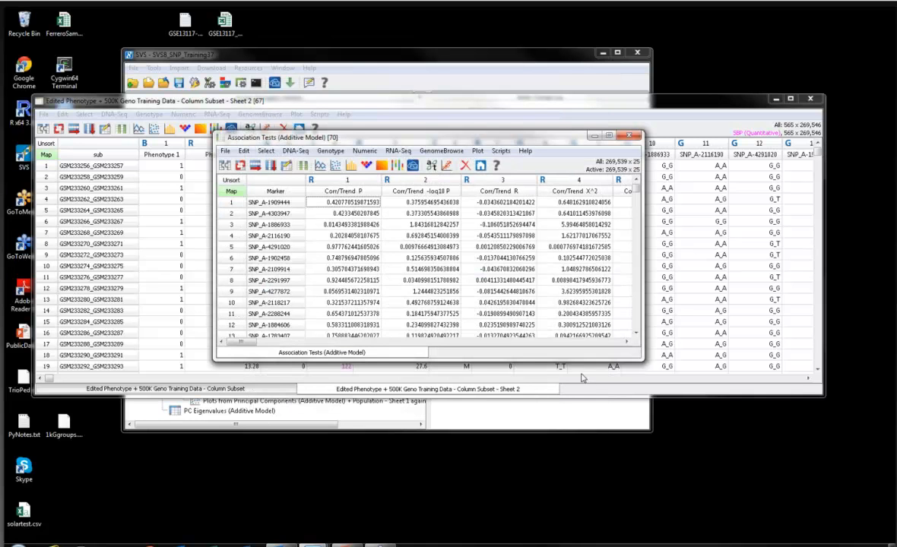
Step: Enlarge the additive model association results and look through all output columns, from Corr/Trend P to the allele frequencies
{"action": "left_click", "coordinate": [609, 136]}
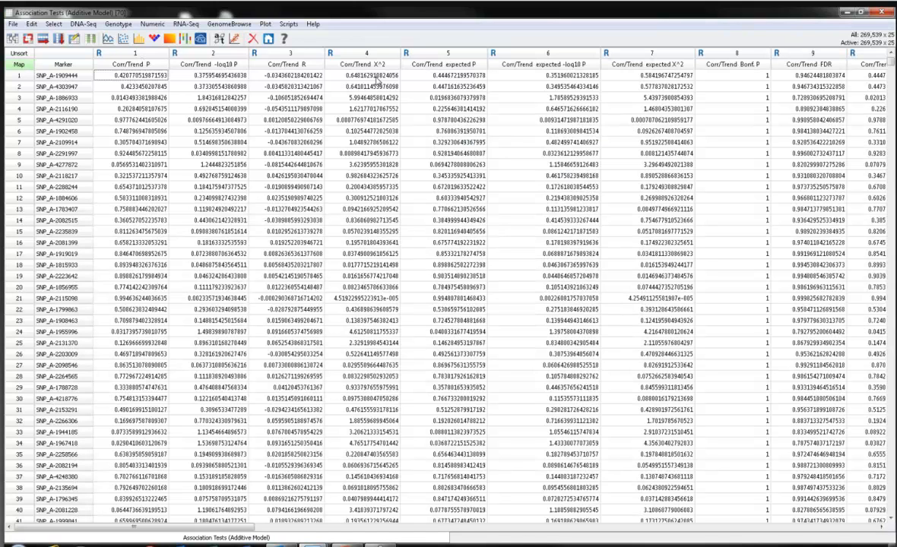
{"action": "left_click", "coordinate": [375, 77]}
{"action": "key", "text": "Right"}
{"action": "key", "text": "Right"}
{"action": "key", "text": "Right"}
{"action": "key", "text": "Right"}
{"action": "key", "text": "Right"}
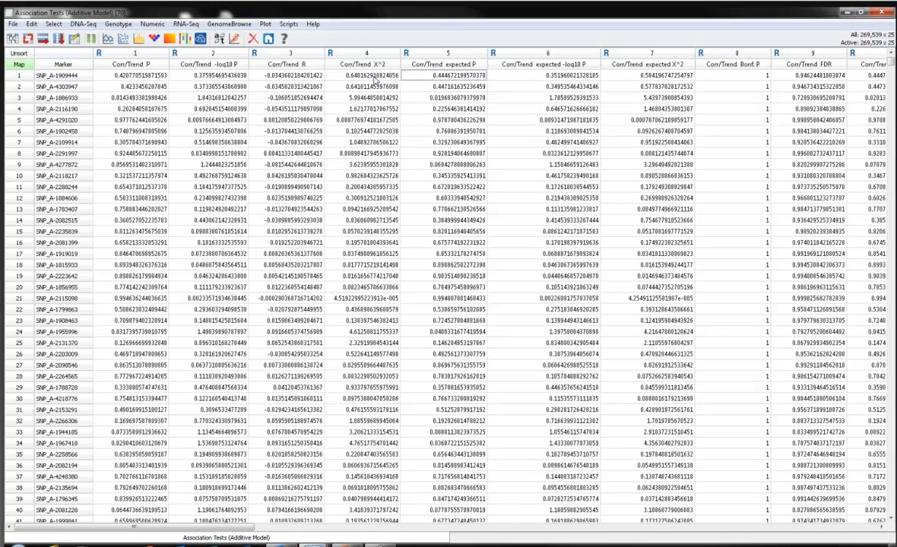
{"action": "key", "text": "Right"}
{"action": "key", "text": "Right"}
{"action": "key", "text": "Right"}
{"action": "key", "text": "Right"}
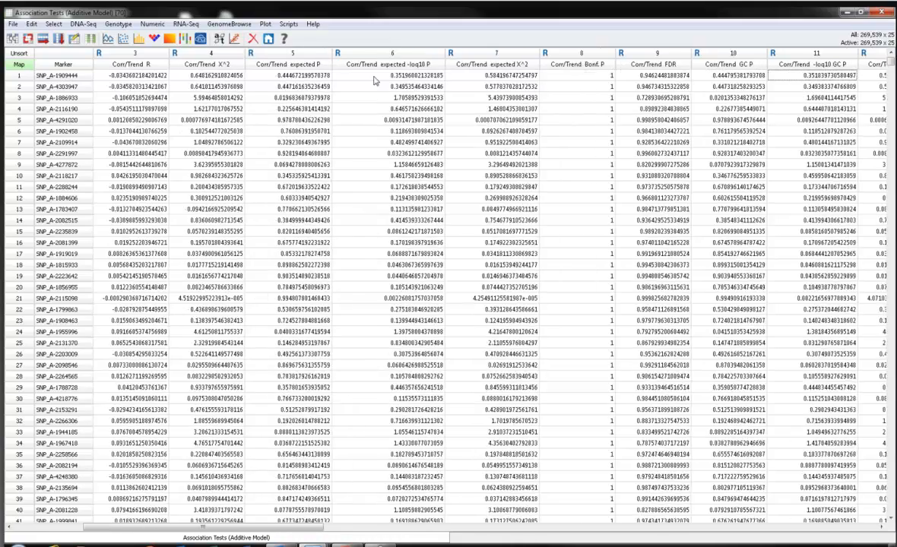
{"action": "key", "text": "Right"}
{"action": "key", "text": "Right"}
{"action": "key", "text": "Right"}
{"action": "key", "text": "Right"}
{"action": "key", "text": "Right"}
{"action": "key", "text": "Right"}
{"action": "key", "text": "Right"}
{"action": "key", "text": "Right"}
{"action": "key", "text": "Right"}
{"action": "key", "text": "Right"}
{"action": "key", "text": "Right"}
{"action": "key", "text": "Right"}
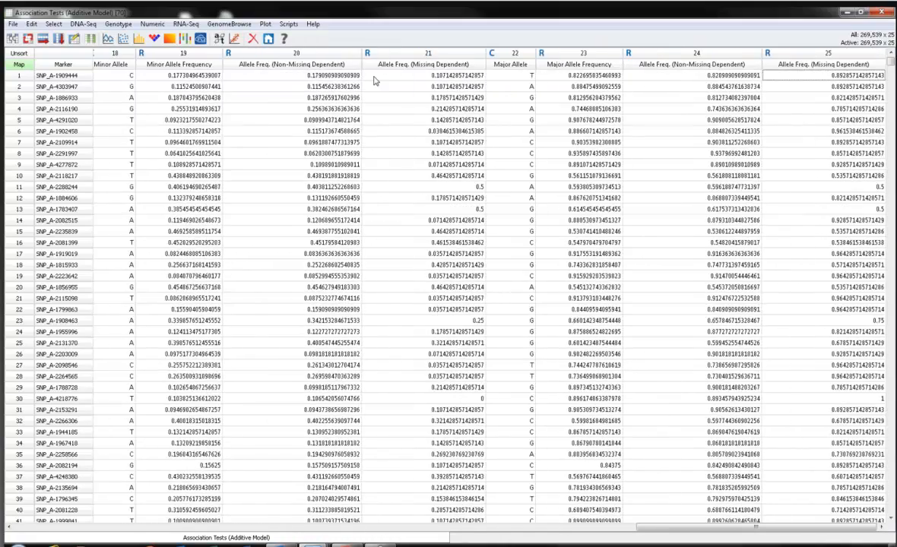
{"action": "key", "text": "Left"}
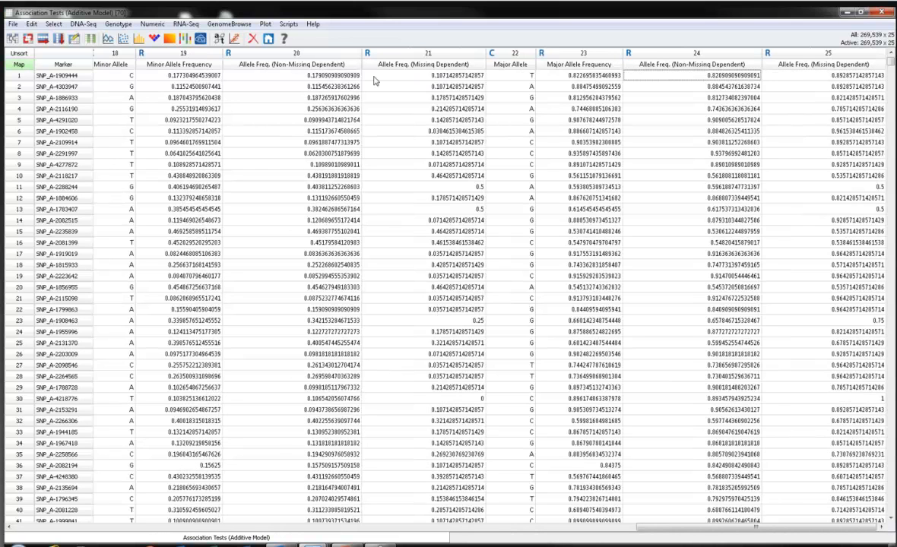
Step: Sort the association results in ascending order by the Corr/Trend P column
{"action": "key", "text": "Home"}
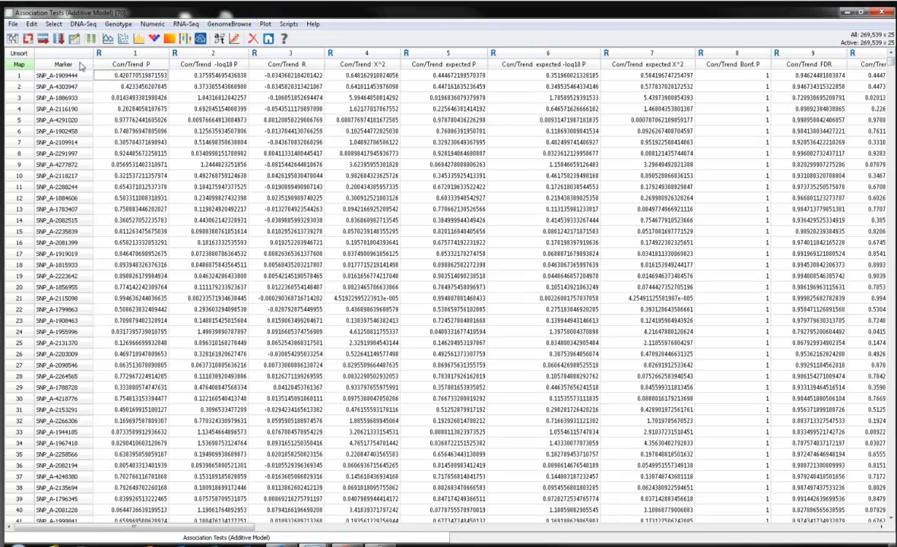
{"action": "right_click", "coordinate": [125, 53]}
{"action": "left_click", "coordinate": [158, 60]}
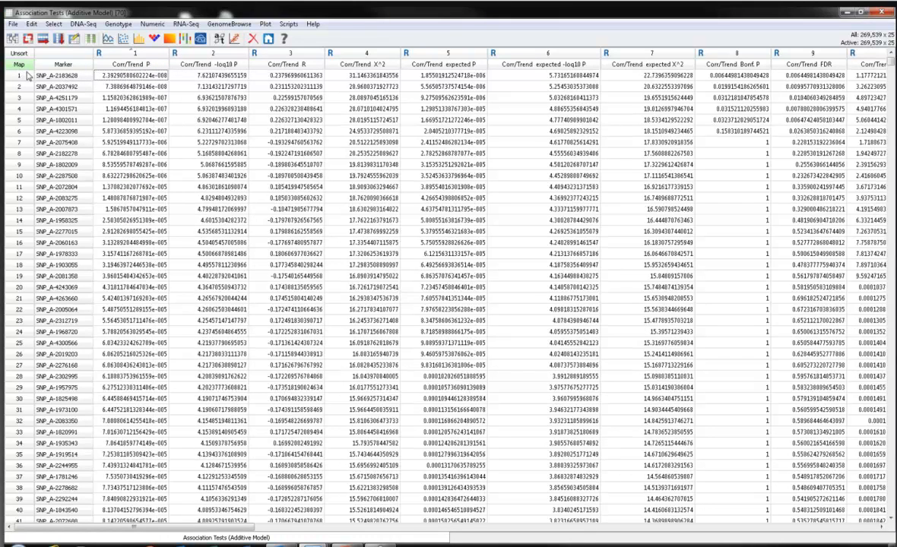
Step: Examine the lowest P-value markers' Bonferroni, FDR, genomic control, call rate and allele frequency values across the columns
{"action": "left_click", "coordinate": [188, 79]}
{"action": "key", "text": "Right"}
{"action": "key", "text": "Right"}
{"action": "key", "text": "Right"}
{"action": "key", "text": "Right"}
{"action": "key", "text": "Right"}
{"action": "key", "text": "Right"}
{"action": "key", "text": "Right"}
{"action": "key", "text": "Right"}
{"action": "key", "text": "Right"}
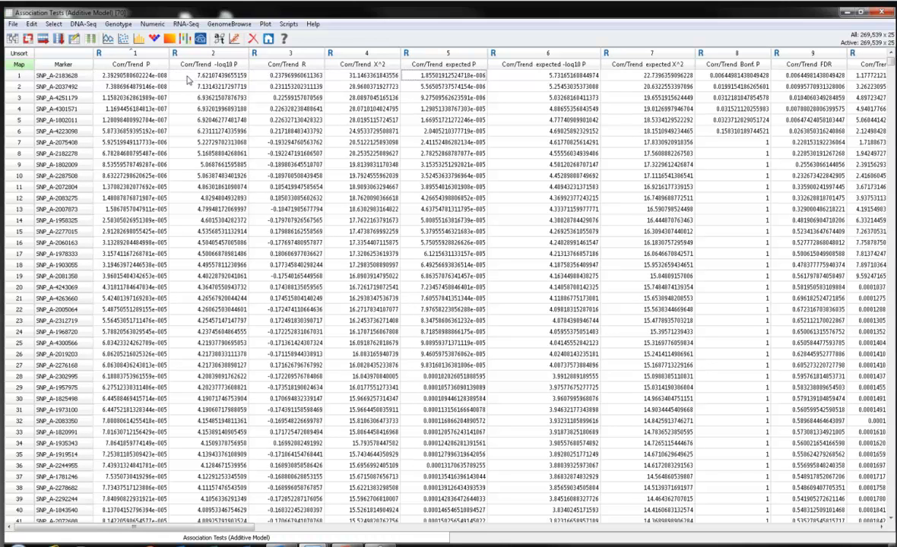
{"action": "key", "text": "Right"}
{"action": "key", "text": "Right"}
{"action": "key", "text": "Right"}
{"action": "key", "text": "Right"}
{"action": "key", "text": "Right"}
{"action": "key", "text": "Right"}
{"action": "key", "text": "Right"}
{"action": "key", "text": "Right"}
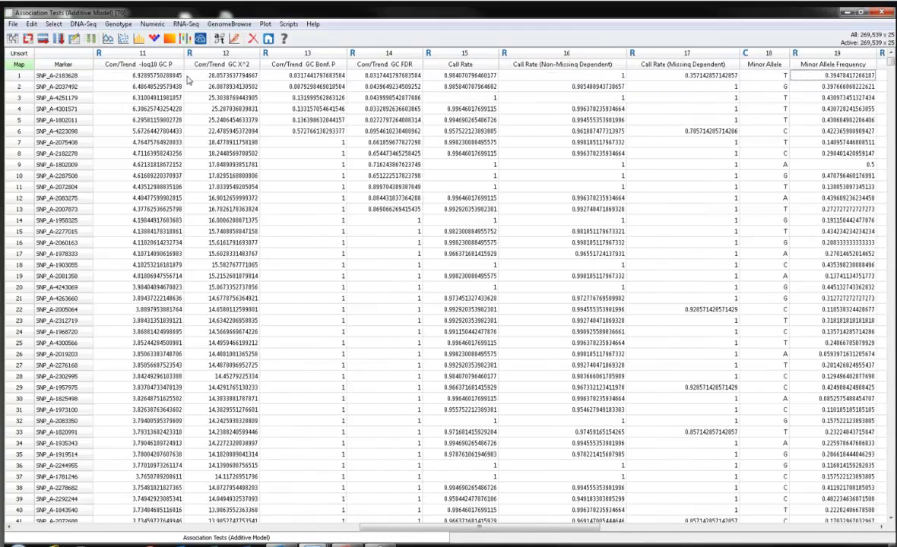
{"action": "key", "text": "Right"}
{"action": "key", "text": "Right"}
{"action": "key", "text": "Right"}
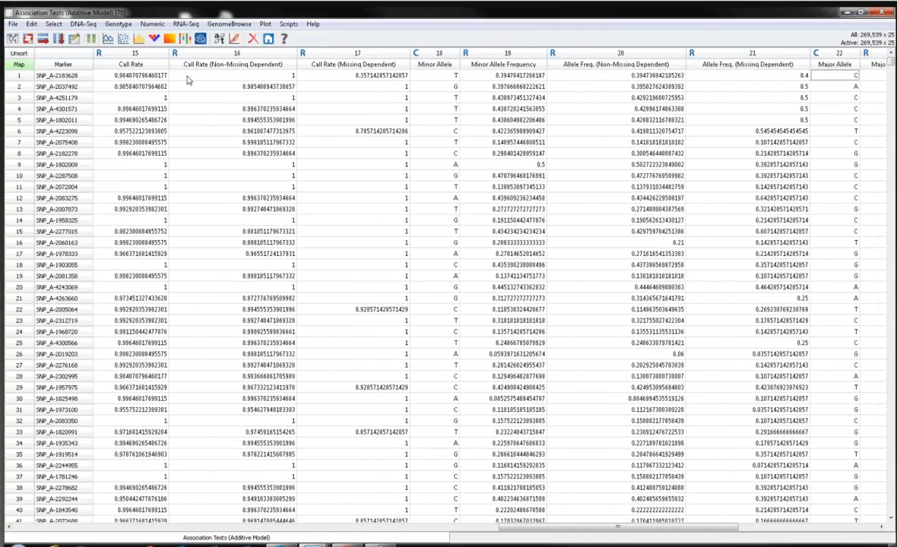
{"action": "key", "text": "Right"}
{"action": "key", "text": "Right"}
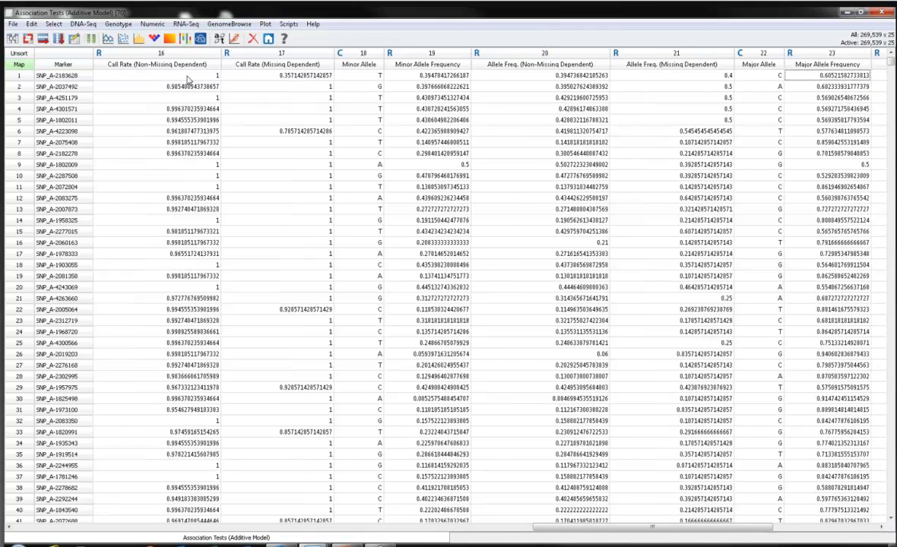
{"action": "key", "text": "Right"}
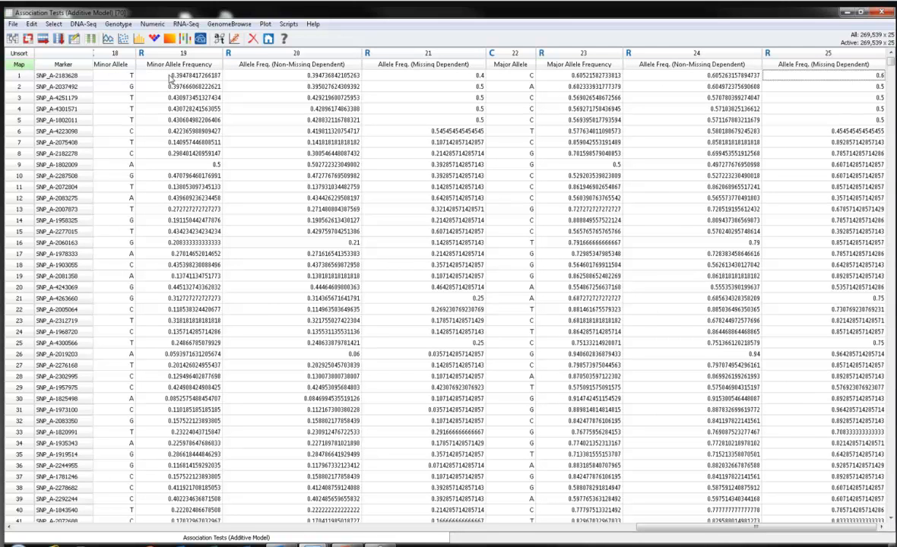
{"action": "left_click", "coordinate": [181, 78]}
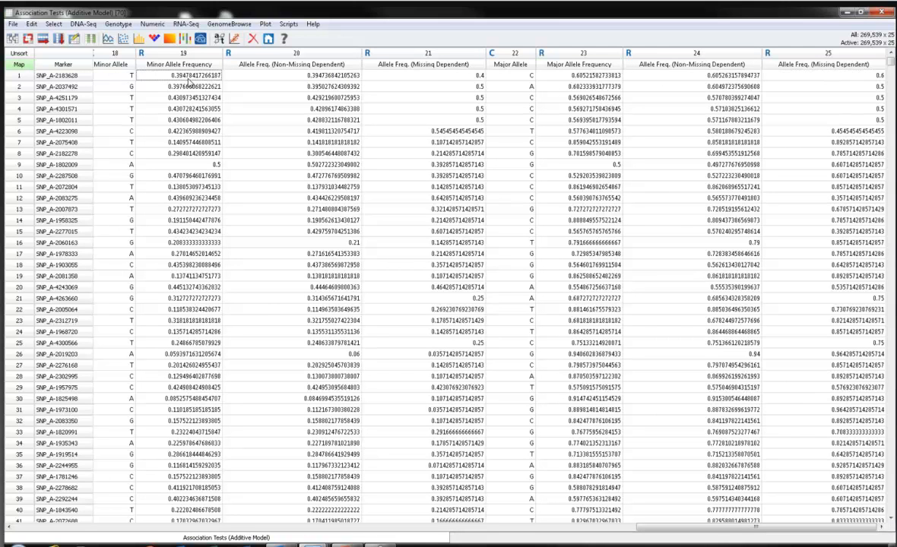
{"action": "key", "text": "Left"}
{"action": "key", "text": "Left"}
{"action": "key", "text": "Left"}
{"action": "key", "text": "Left"}
{"action": "key", "text": "Left"}
{"action": "key", "text": "Left"}
{"action": "key", "text": "Left"}
{"action": "key", "text": "Left"}
{"action": "key", "text": "Left"}
{"action": "key", "text": "Left"}
{"action": "key", "text": "Left"}
{"action": "key", "text": "Left"}
{"action": "key", "text": "Left"}
{"action": "key", "text": "Left"}
{"action": "key", "text": "Left"}
{"action": "key", "text": "Left"}
{"action": "key", "text": "Left"}
{"action": "key", "text": "Left"}
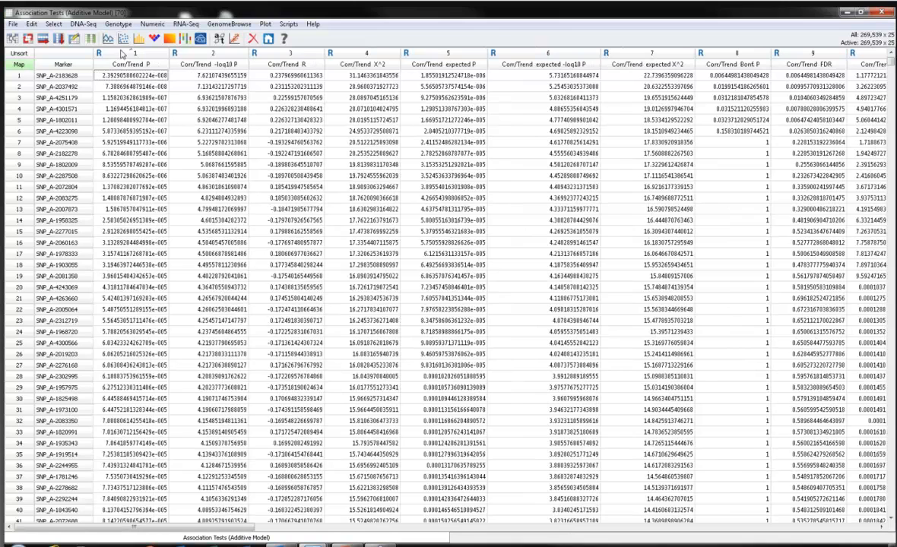
Step: Restore the original marker order and plot the Corr/Trend -log10 P column in the genome browser
{"action": "left_click", "coordinate": [20, 53]}
{"action": "right_click", "coordinate": [223, 60]}
{"action": "left_click", "coordinate": [297, 180]}
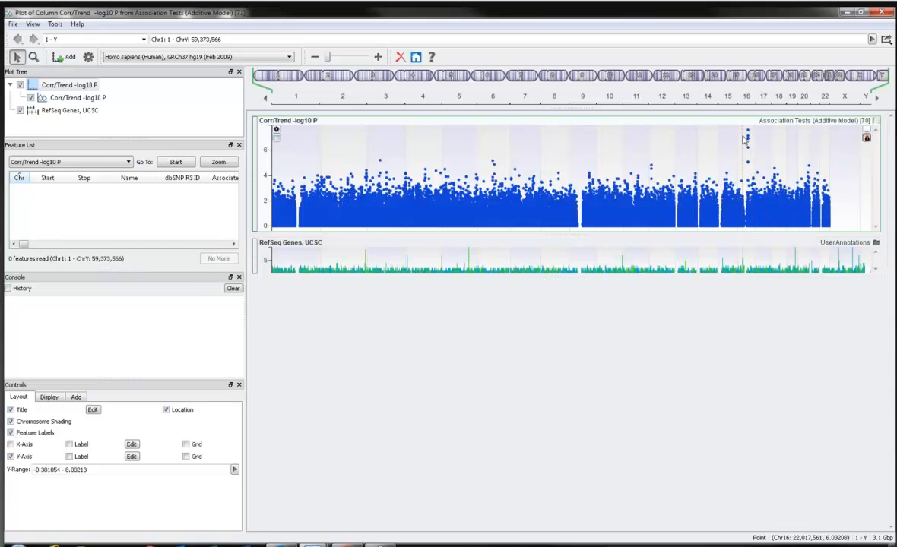
Step: Examine the chromosome 16 association peak near 53.8 Mb up close together with its top SNPs and the surrounding genes
{"action": "scroll", "coordinate": [745, 145], "scroll_direction": "up", "scroll_amount": 3}
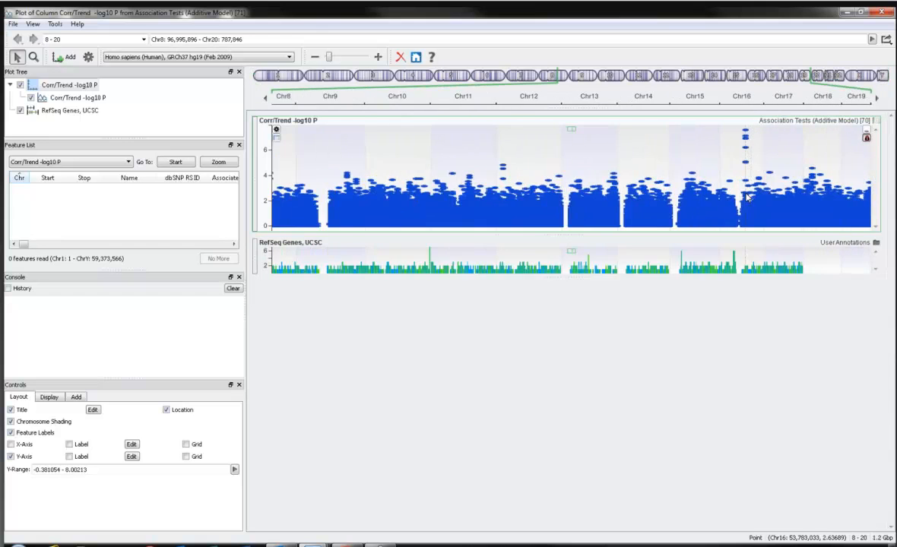
{"action": "scroll", "coordinate": [747, 196], "scroll_direction": "up", "scroll_amount": 4}
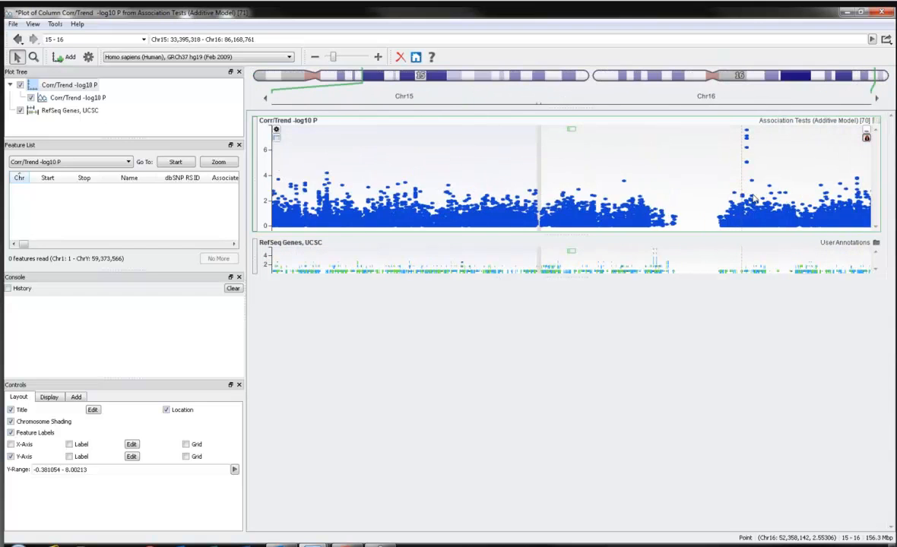
{"action": "scroll", "coordinate": [748, 197], "scroll_direction": "up", "scroll_amount": 5}
{"action": "scroll", "coordinate": [591, 207], "scroll_direction": "up", "scroll_amount": 5}
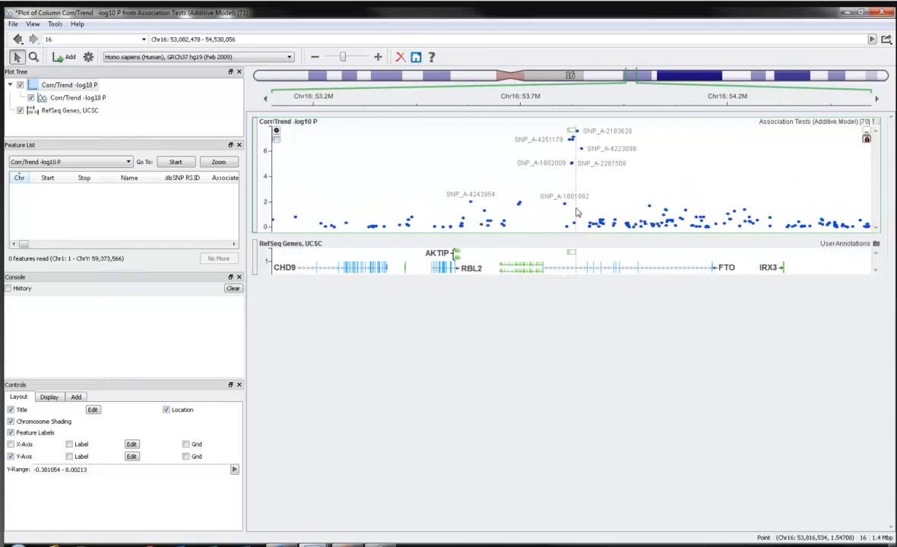
{"action": "scroll", "coordinate": [576, 213], "scroll_direction": "up", "scroll_amount": 1}
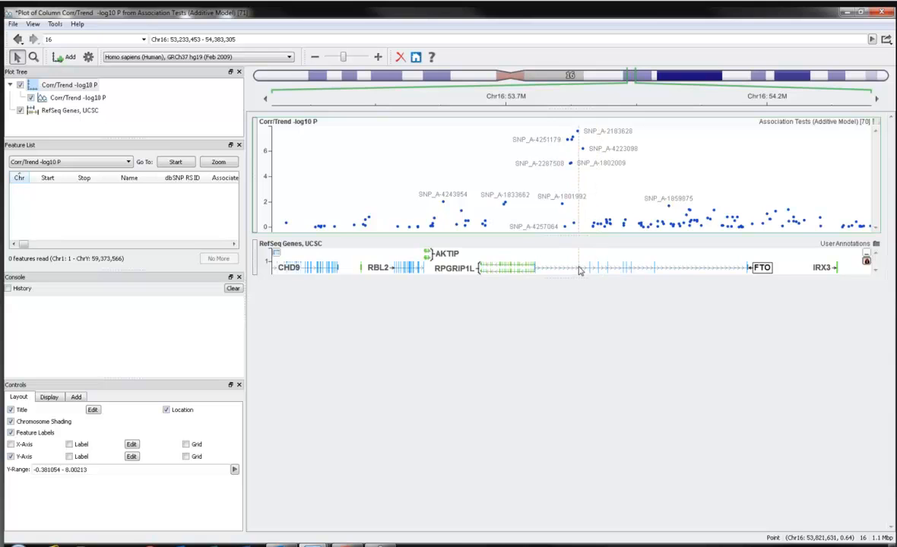
Step: Show the FTO gene's annotation details and close the Feature List to give the console more room
{"action": "left_click", "coordinate": [579, 270]}
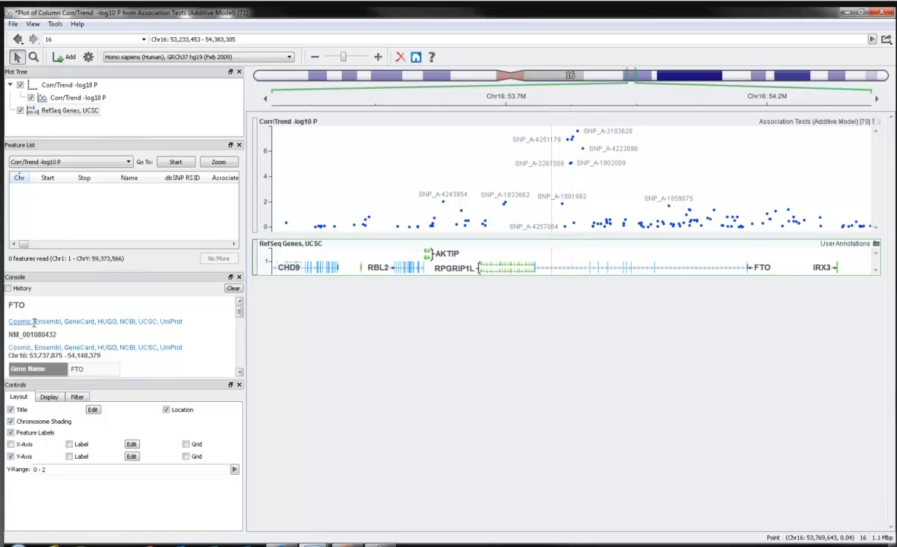
{"action": "left_click_drag", "start_coordinate": [120, 270], "coordinate": [120, 244]}
{"action": "left_click", "coordinate": [238, 145]}
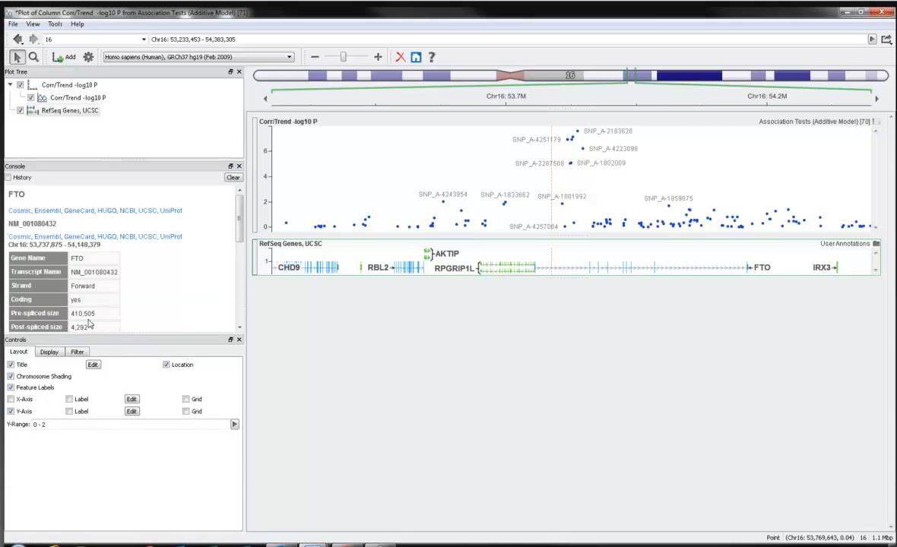
Step: Enlarge the console to show more FTO details, and close the genome plot and the association results spreadsheet
{"action": "left_click_drag", "start_coordinate": [118, 334], "coordinate": [118, 383]}
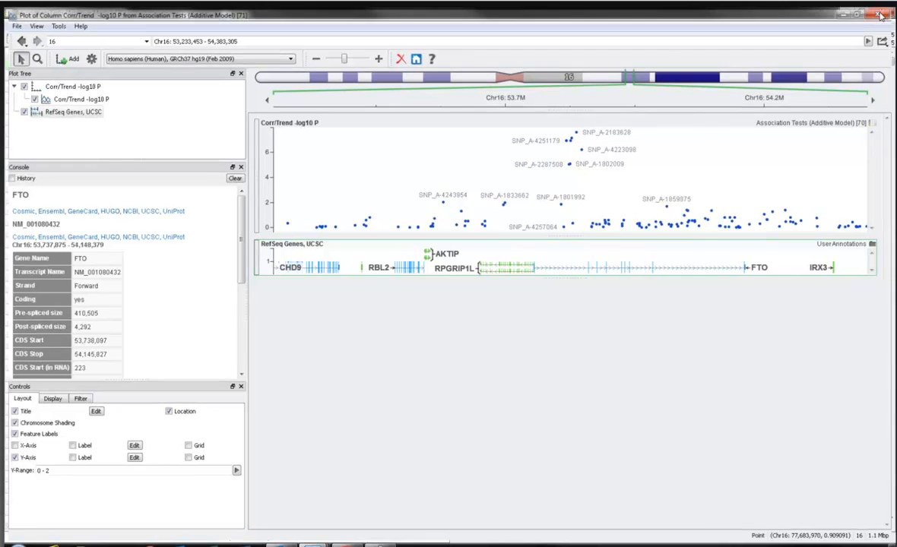
{"action": "left_click", "coordinate": [881, 15]}
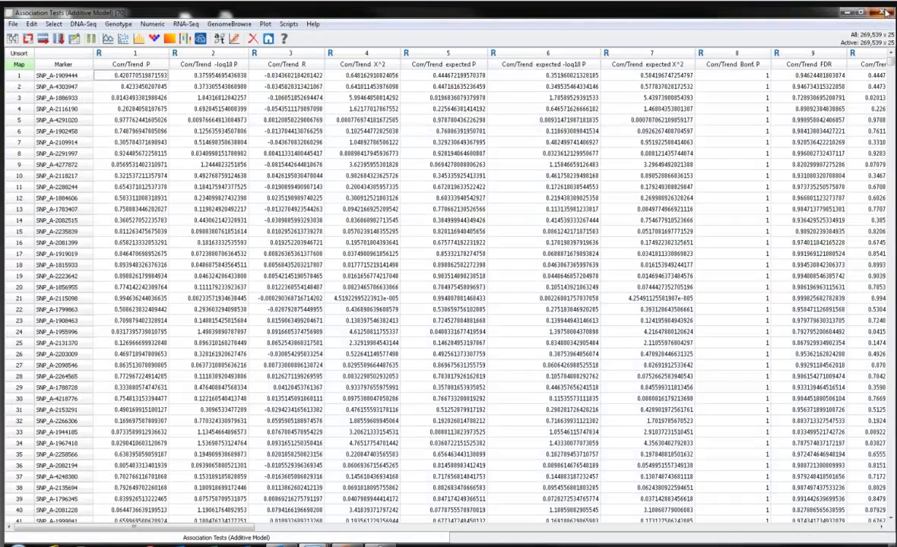
{"action": "left_click", "coordinate": [884, 13]}
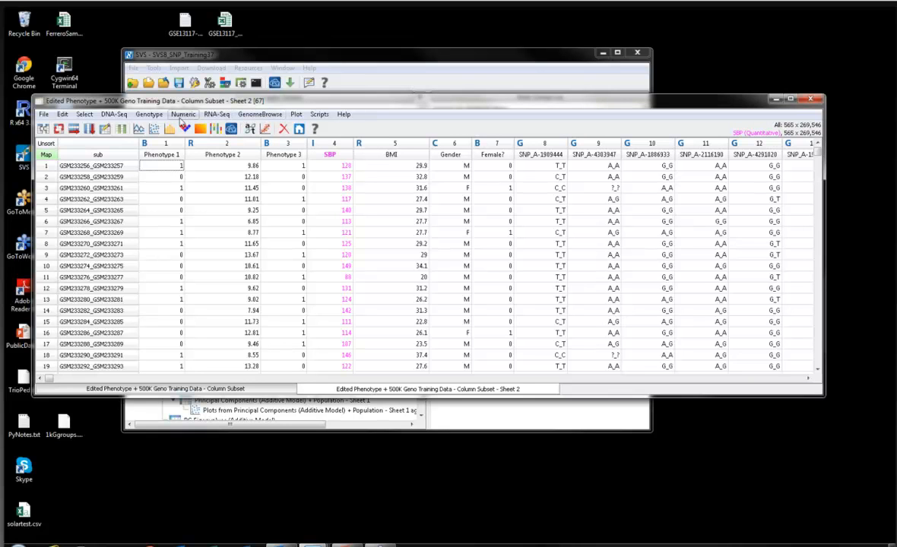
Step: Set up a Mixed Linear Model Analysis using single-locus EMMAX with the IBS Distance spreadsheet as pre-computed kinship matrix
{"action": "left_click", "coordinate": [151, 115]}
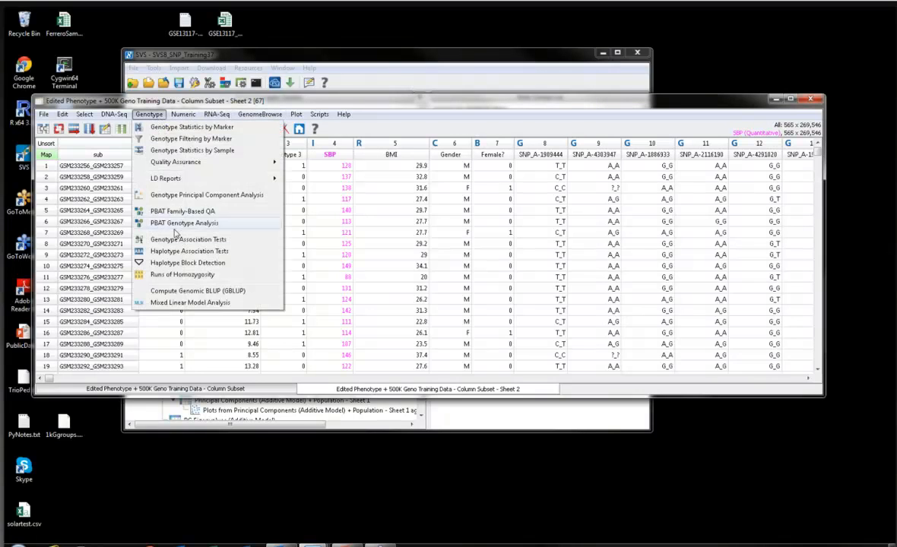
{"action": "left_click", "coordinate": [189, 303]}
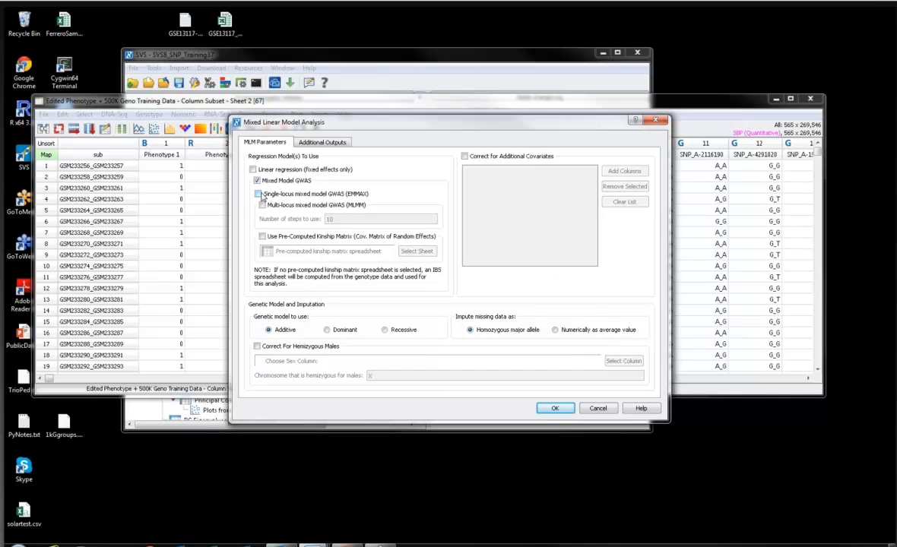
{"action": "left_click", "coordinate": [258, 193]}
{"action": "left_click", "coordinate": [262, 238]}
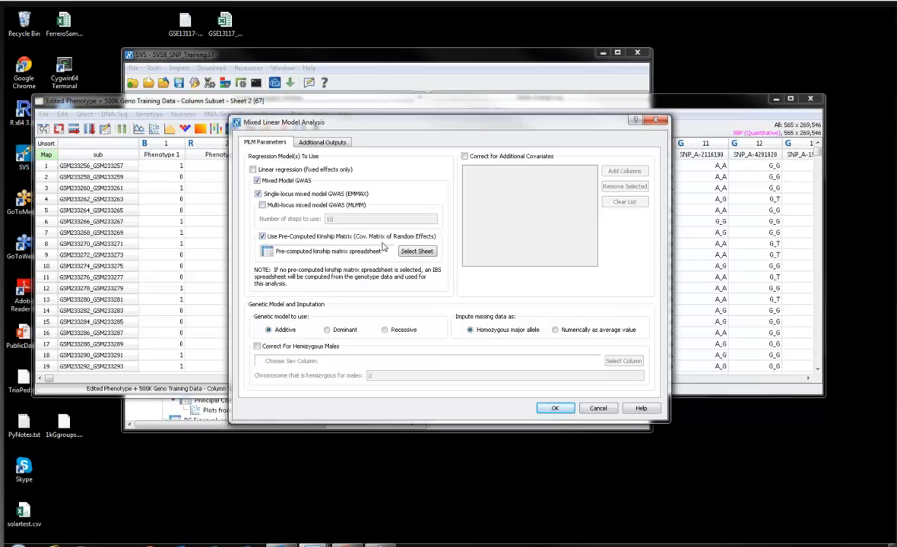
{"action": "left_click", "coordinate": [416, 253]}
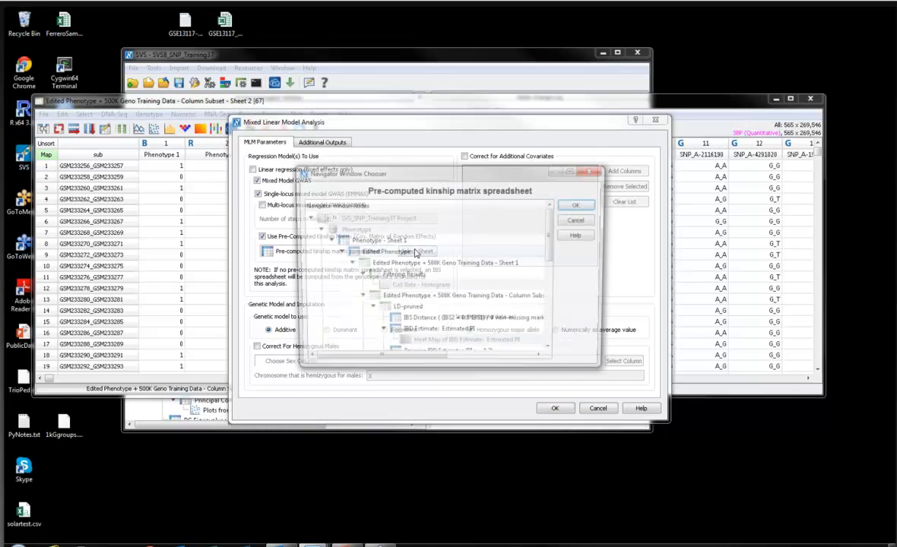
{"action": "left_click", "coordinate": [579, 205]}
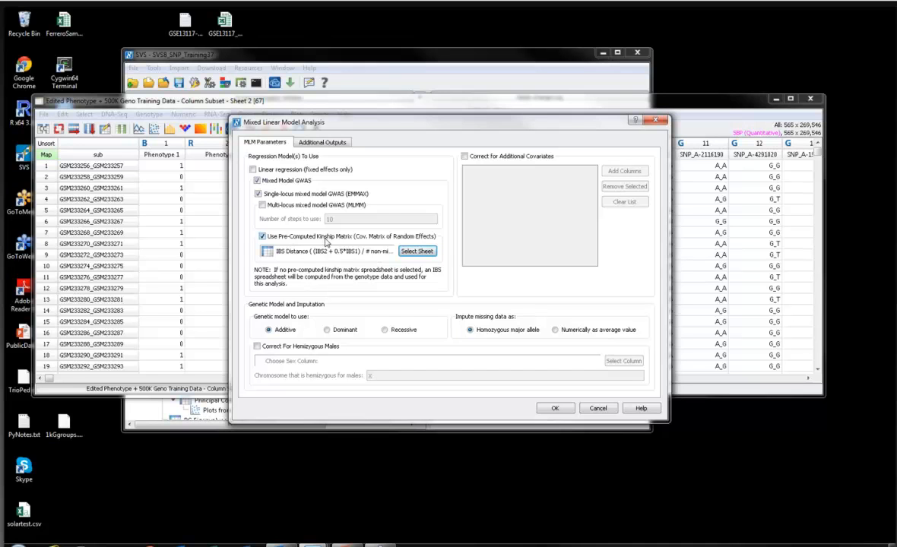
Step: Correct the mixed model for additional covariates, adding BMI as the covariate
{"action": "left_click", "coordinate": [464, 156]}
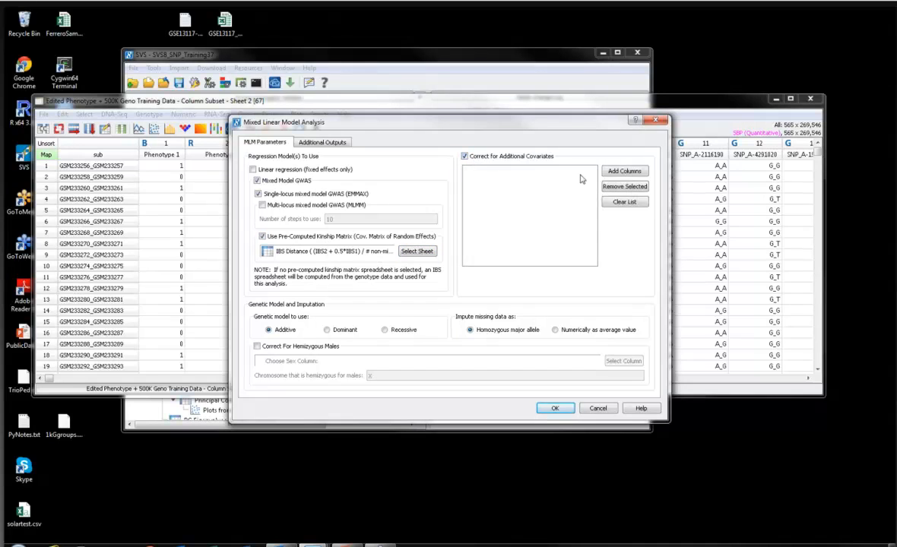
{"action": "left_click", "coordinate": [624, 171]}
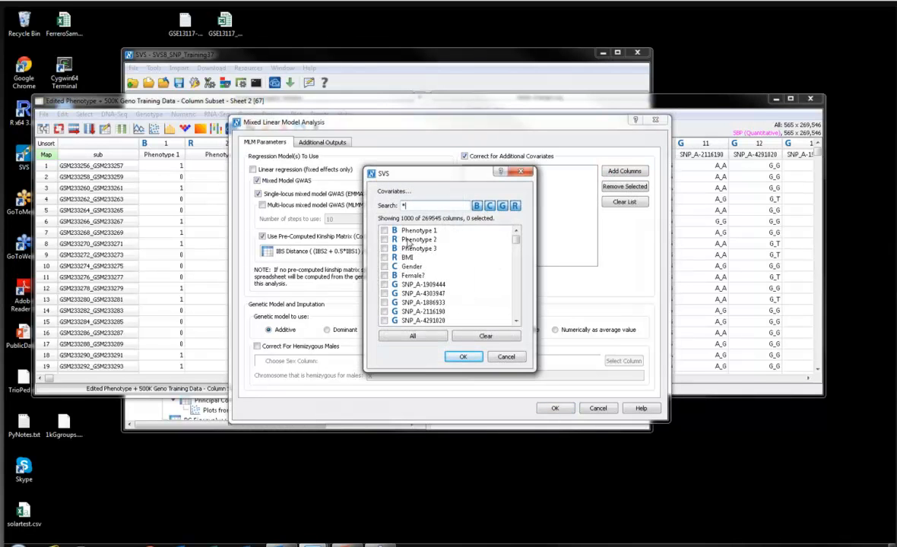
{"action": "left_click", "coordinate": [384, 258]}
{"action": "left_click", "coordinate": [464, 357]}
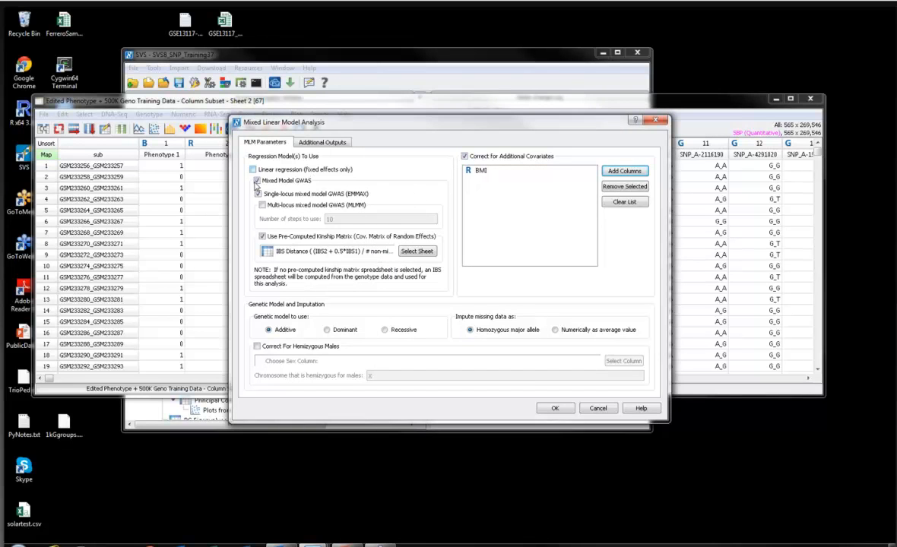
Step: Impute missing data numerically as average value, review the additional outputs, and run the mixed linear model analysis
{"action": "left_click", "coordinate": [555, 330]}
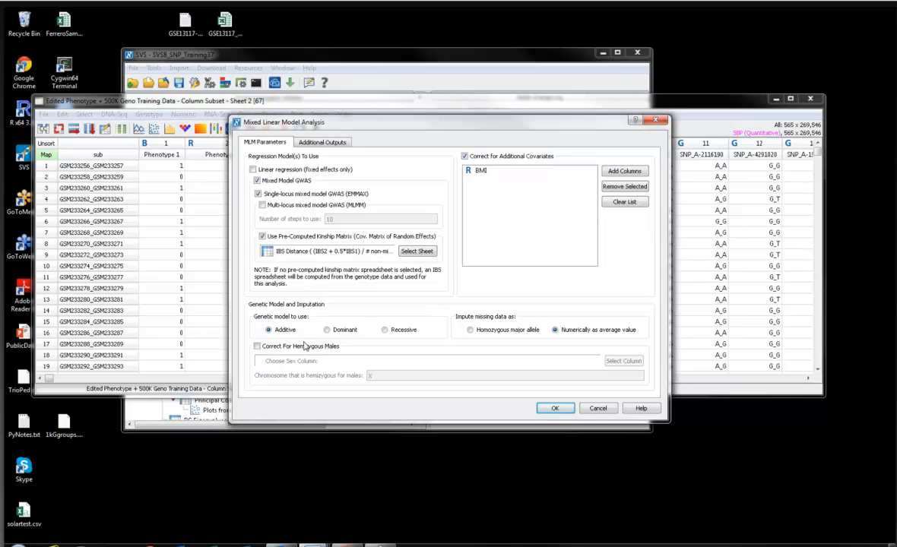
{"action": "left_click", "coordinate": [323, 143]}
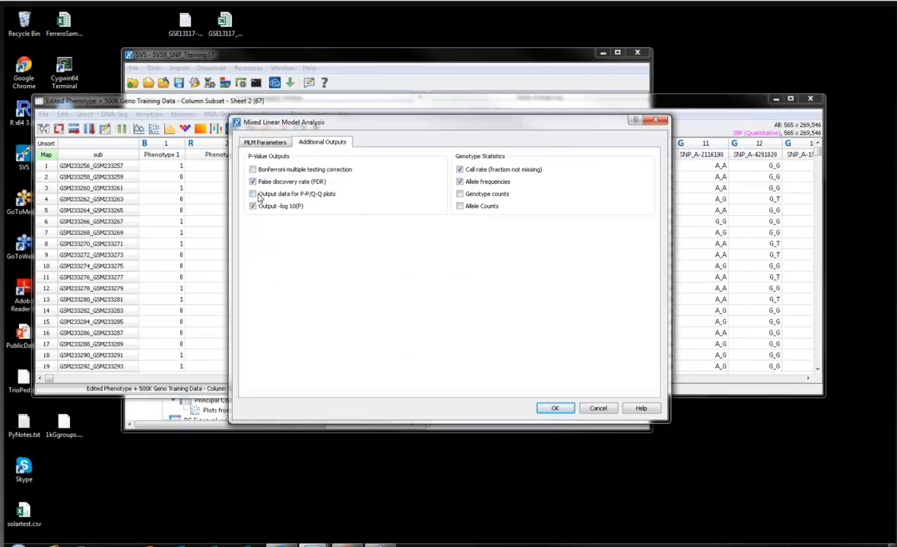
{"action": "left_click", "coordinate": [251, 142]}
{"action": "left_click", "coordinate": [554, 408]}
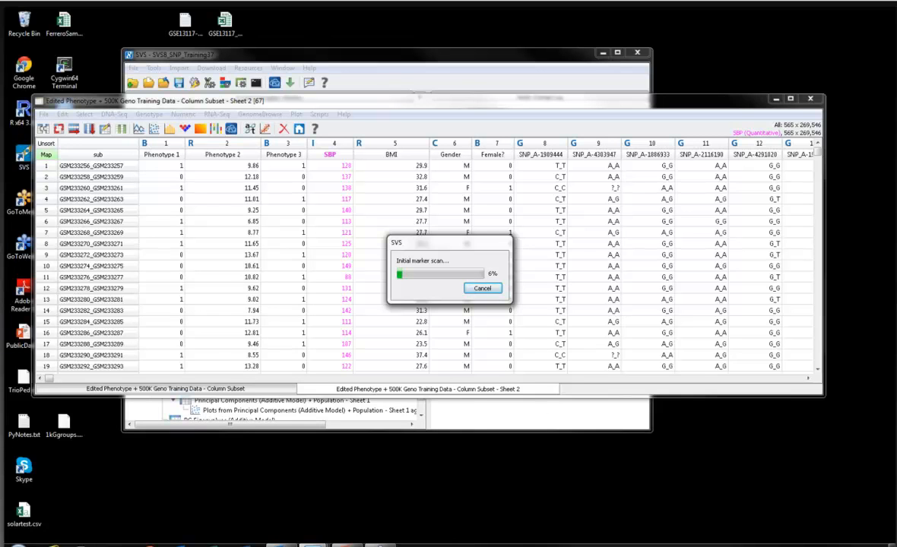
Step: Open the SVS8_SNP37_Working.ghp project in a second SVS8 instance and maximize its project window
{"action": "left_click", "coordinate": [14, 541]}
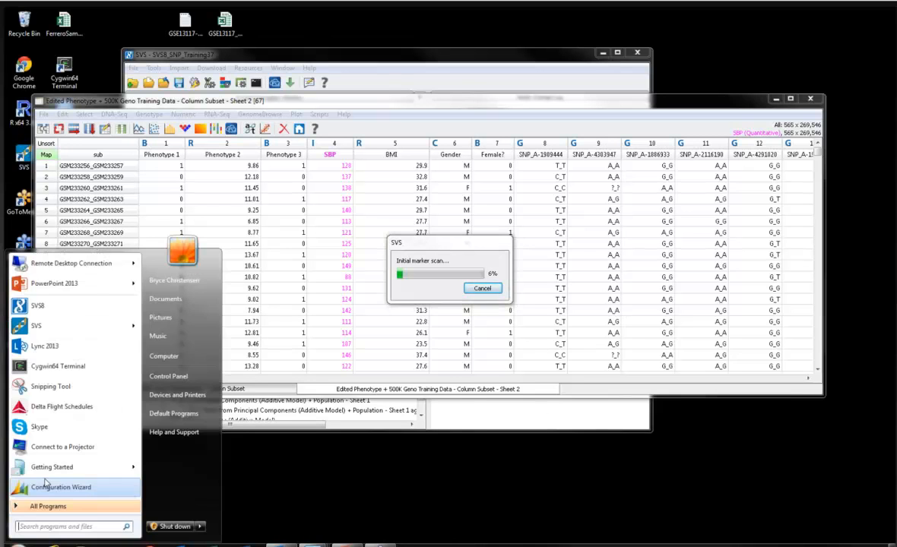
{"action": "left_click", "coordinate": [37, 307]}
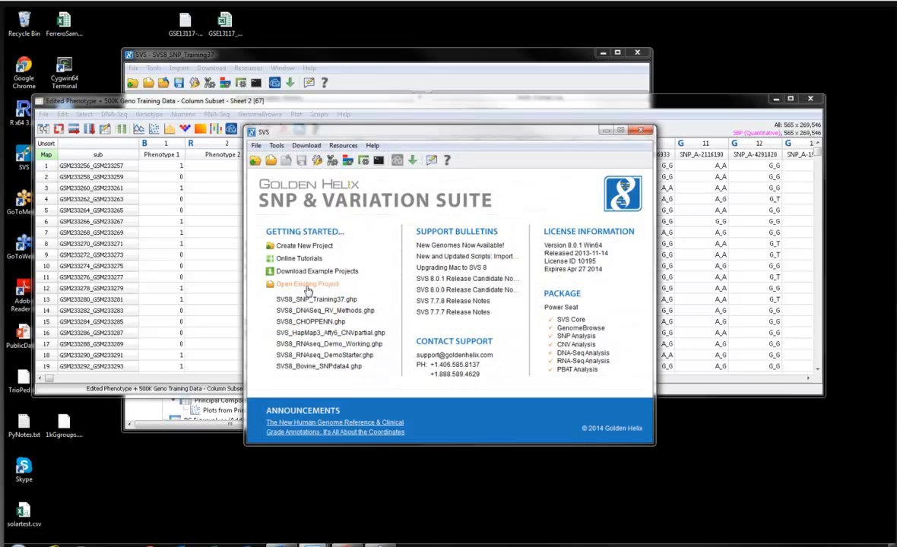
{"action": "left_click", "coordinate": [335, 284]}
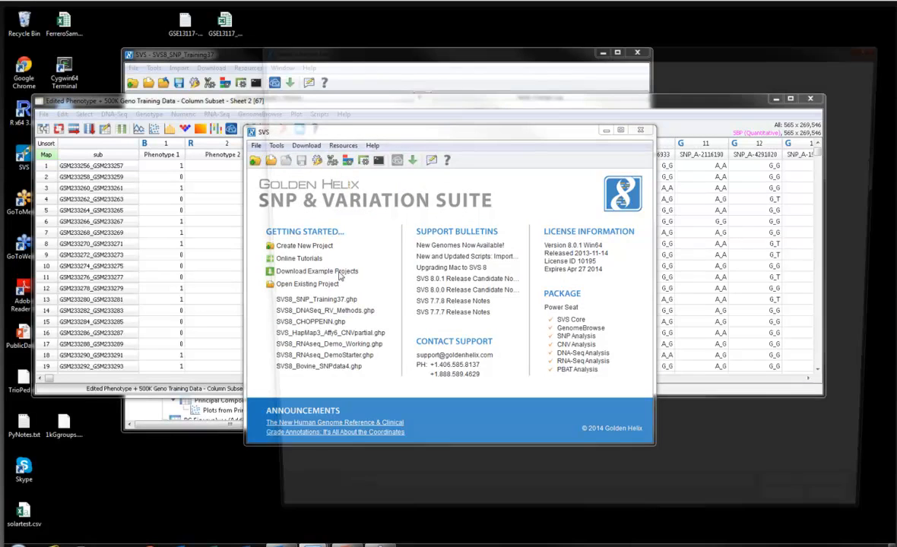
{"action": "double_click", "coordinate": [377, 325]}
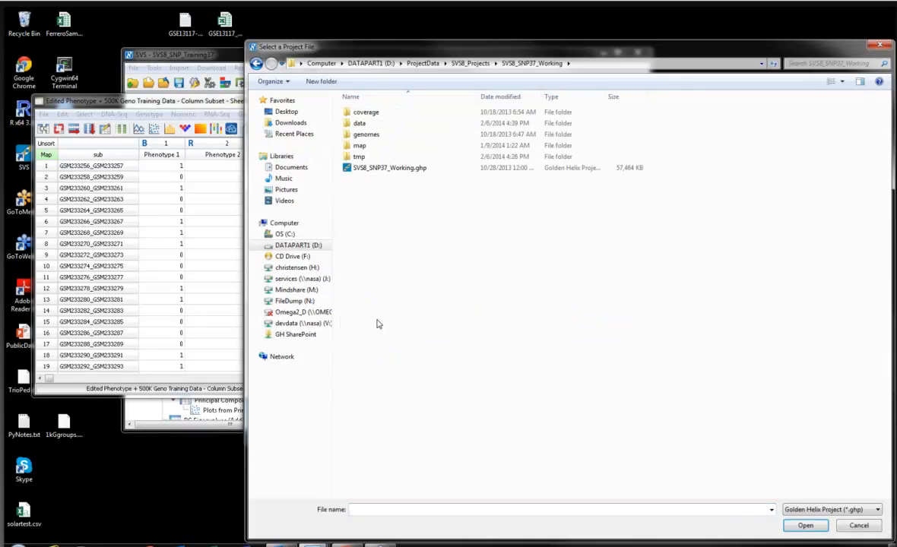
{"action": "left_click", "coordinate": [368, 169]}
{"action": "double_click", "coordinate": [367, 169]}
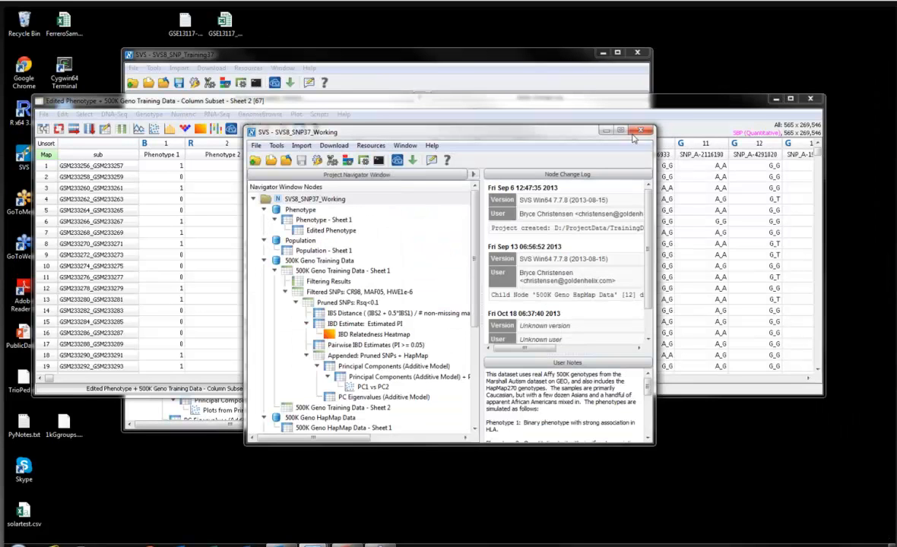
{"action": "left_click", "coordinate": [620, 131]}
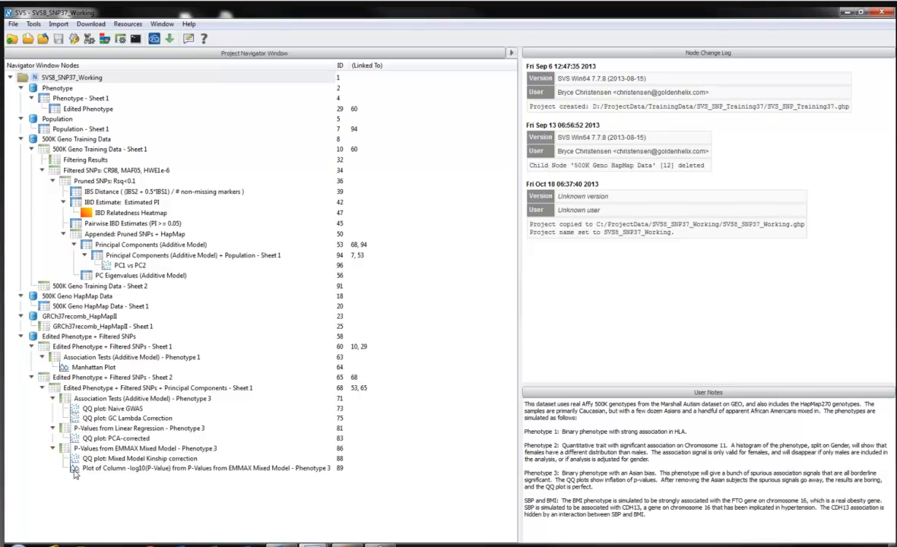
Step: Examine the Naive GWAS QQ plot for Phenotype 3 and the inflation factor in its association test log
{"action": "left_click", "coordinate": [85, 400]}
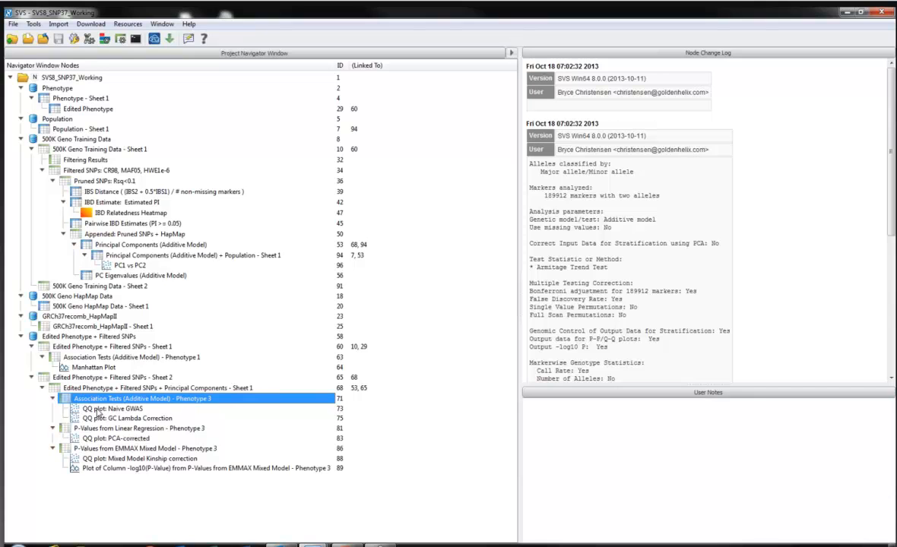
{"action": "left_click", "coordinate": [99, 411]}
{"action": "left_click_drag", "start_coordinate": [896, 23], "coordinate": [517, 50]}
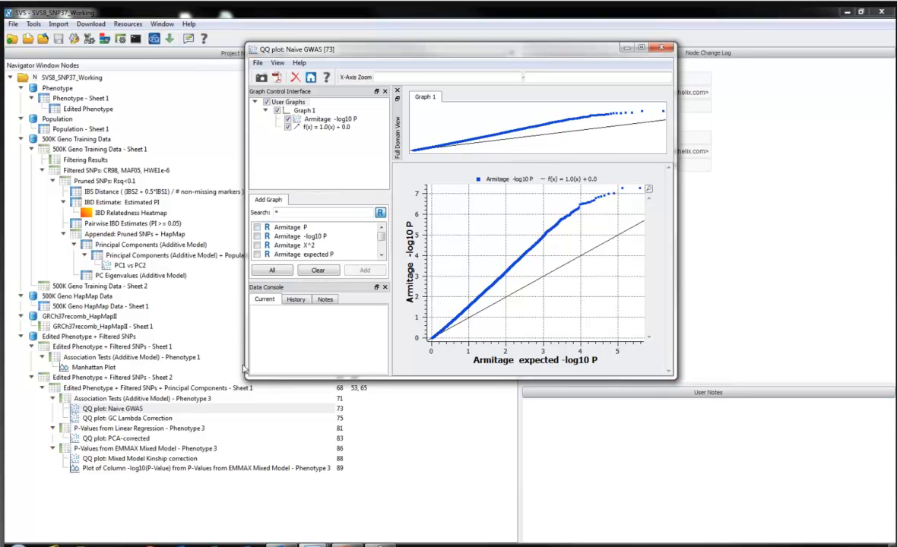
{"action": "left_click", "coordinate": [98, 401]}
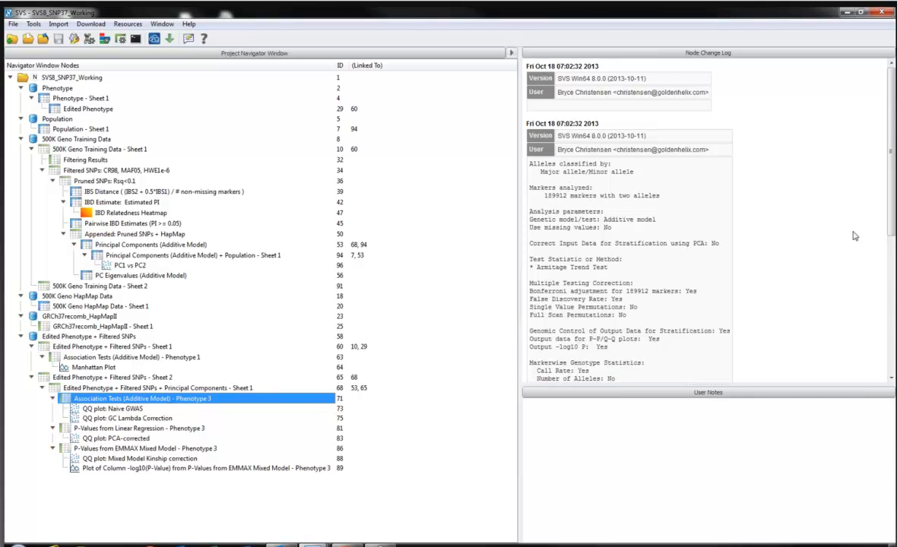
{"action": "scroll", "coordinate": [892, 187], "scroll_direction": "down", "scroll_amount": 7}
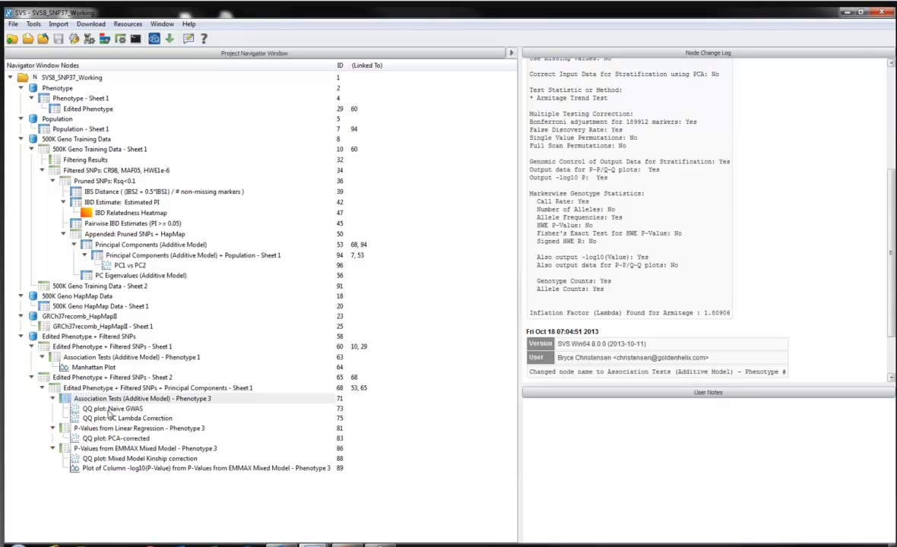
{"action": "left_click", "coordinate": [99, 410]}
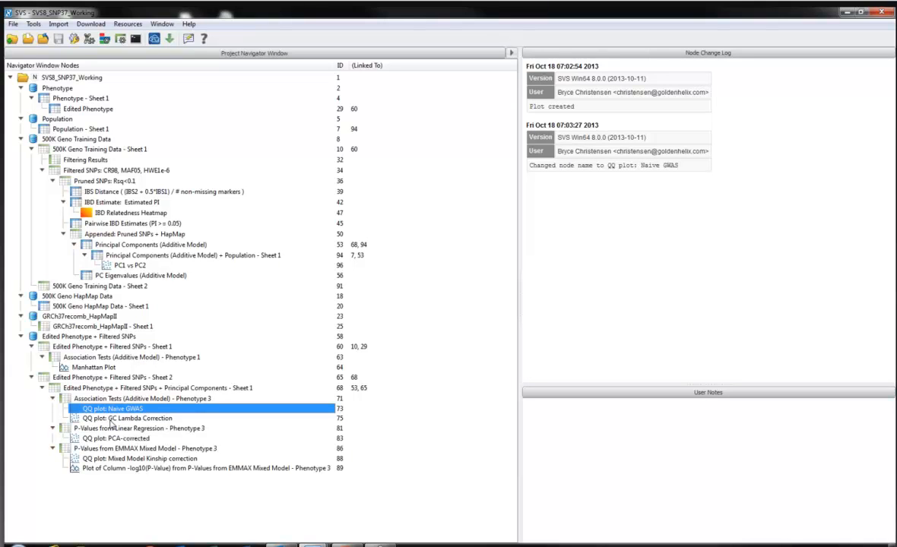
Step: Examine the GC Lambda Correction QQ plot for Phenotype 3 and close it
{"action": "double_click", "coordinate": [111, 419]}
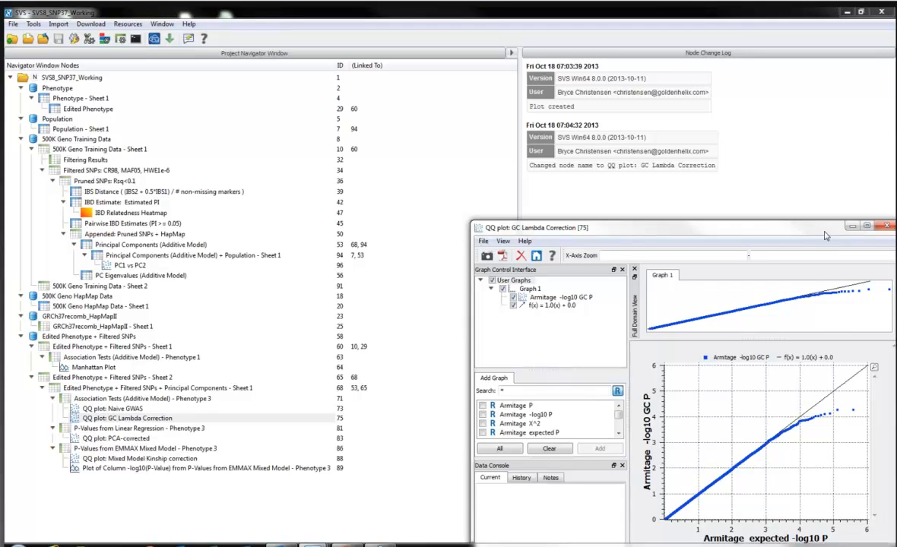
{"action": "left_click_drag", "start_coordinate": [831, 233], "coordinate": [762, 187]}
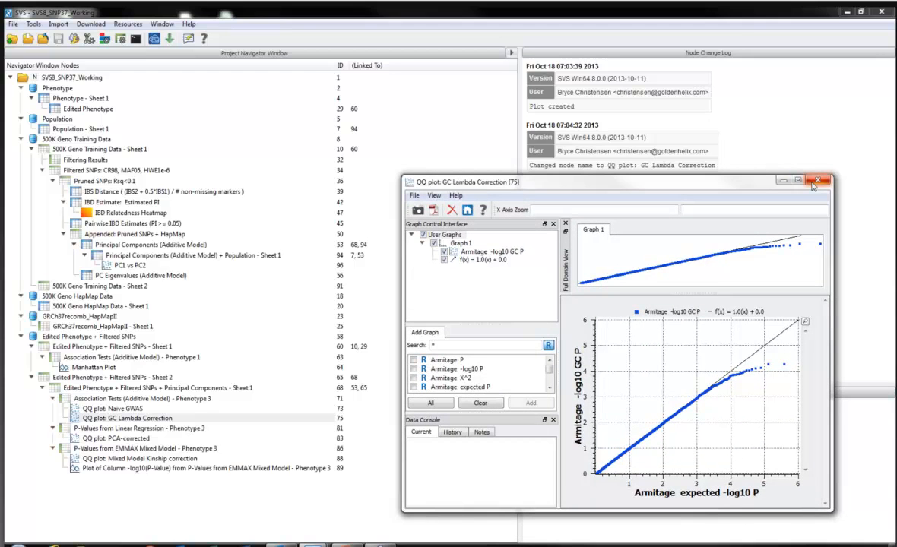
{"action": "left_click", "coordinate": [815, 182]}
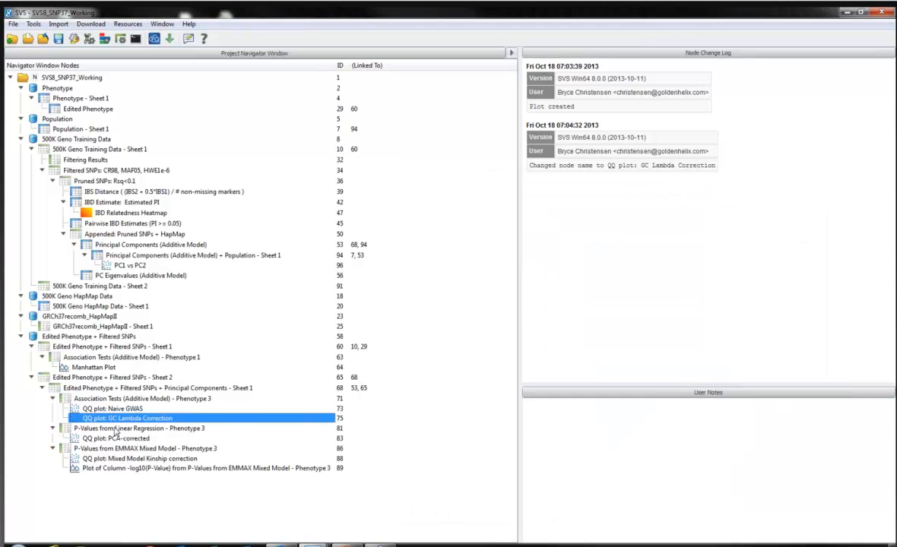
Step: Review the Phenotype 3 linear regression log and its PCA-corrected QQ plot
{"action": "left_click", "coordinate": [125, 429]}
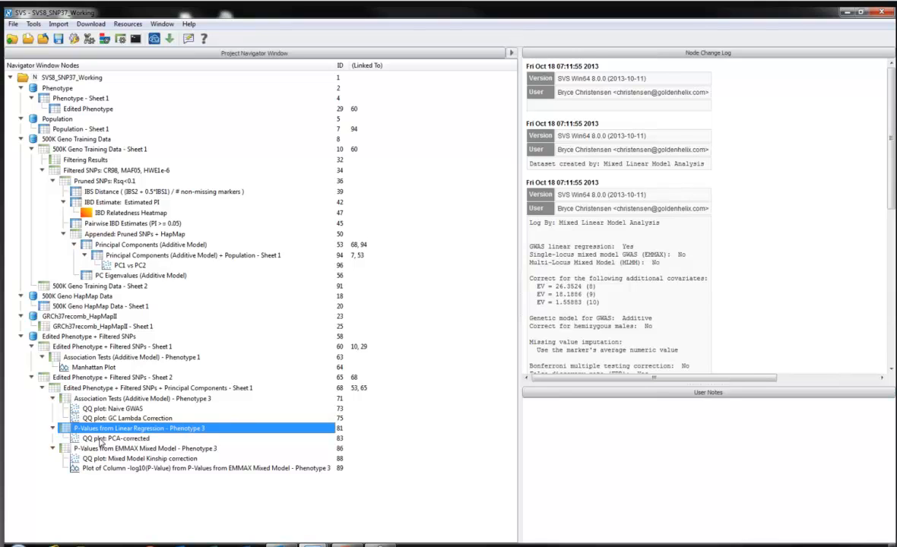
{"action": "left_click", "coordinate": [102, 440]}
{"action": "left_click_drag", "start_coordinate": [896, 15], "coordinate": [550, 41]}
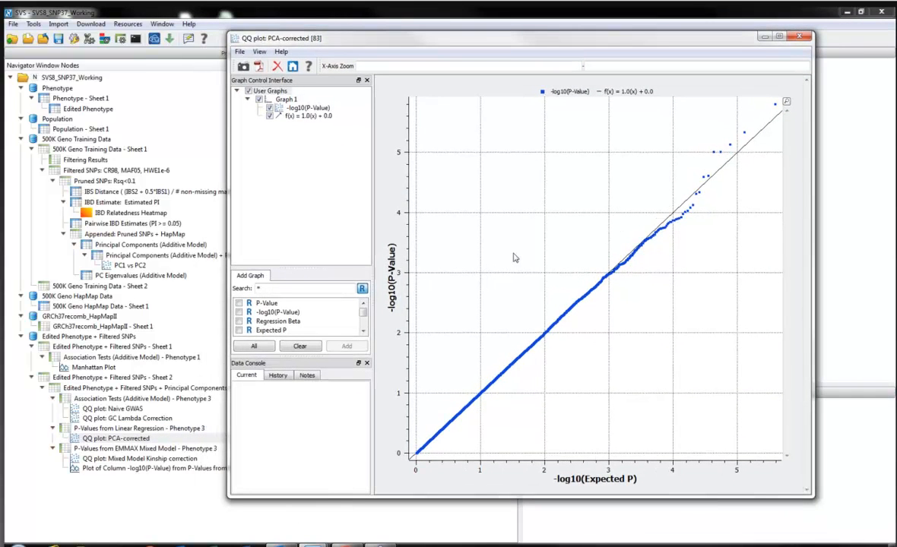
Step: Examine the Mixed Model Kinship correction QQ plot from the EMMAX results in a widened window
{"action": "left_click", "coordinate": [111, 450]}
{"action": "double_click", "coordinate": [109, 460]}
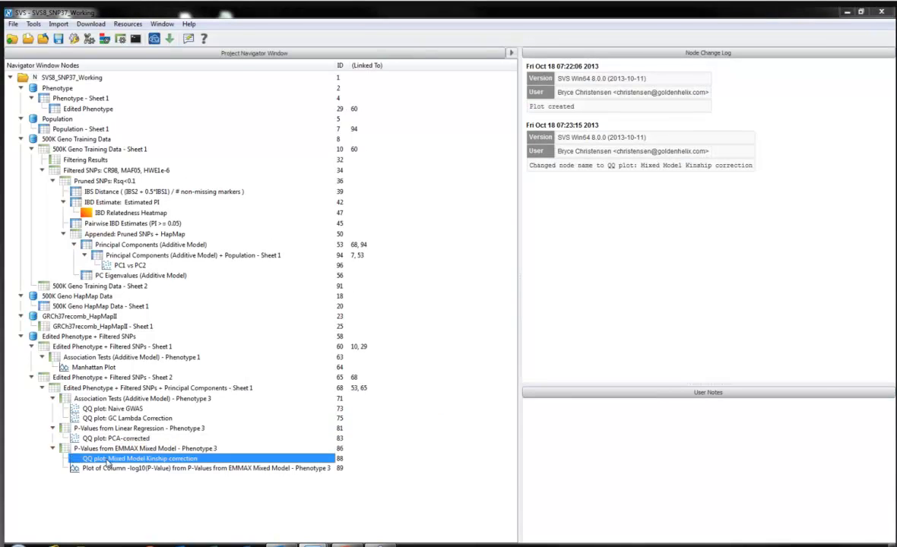
{"action": "left_click_drag", "start_coordinate": [676, 20], "coordinate": [423, 52]}
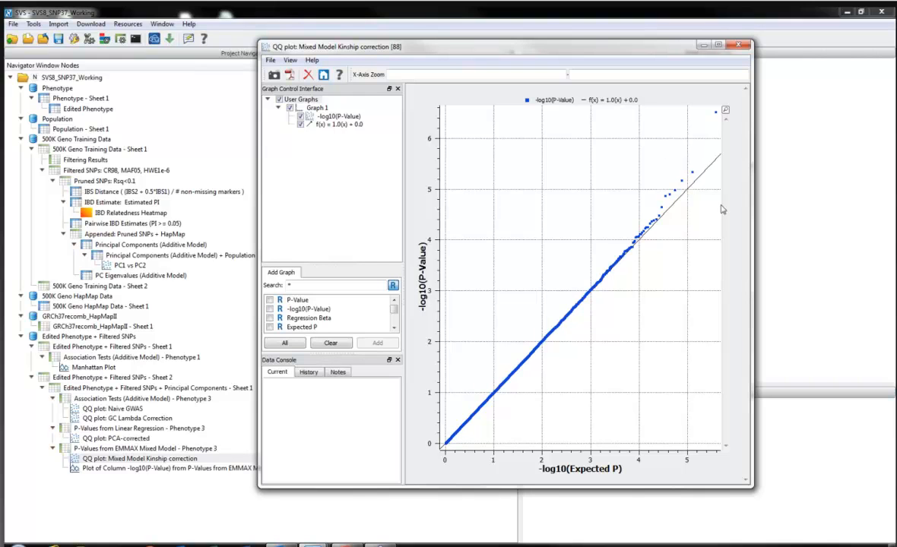
{"action": "left_click_drag", "start_coordinate": [751, 223], "coordinate": [808, 224]}
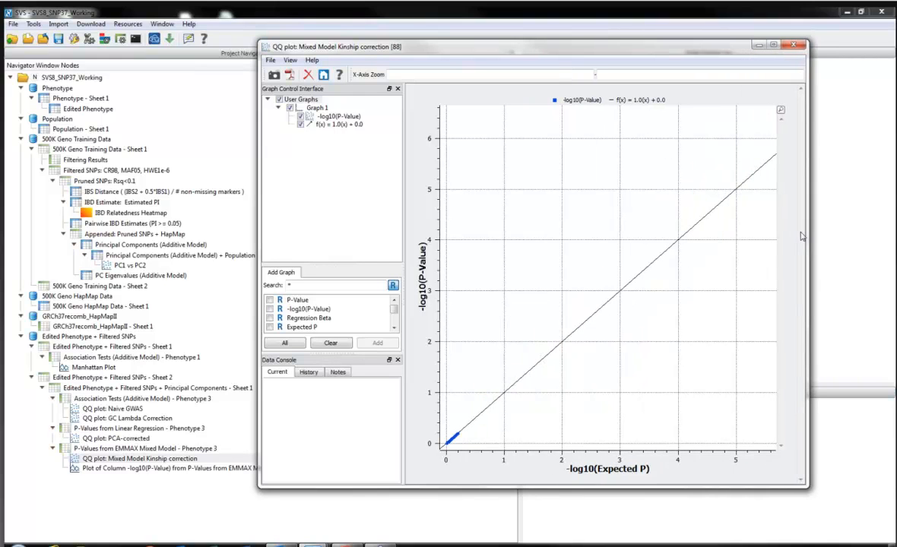
Step: Open the Phenotype 3 EMMAX -log10(P-Value) genome plot and show the Naive Armitage series with the EMMAX and PCA-Adjusted ones
{"action": "double_click", "coordinate": [117, 469]}
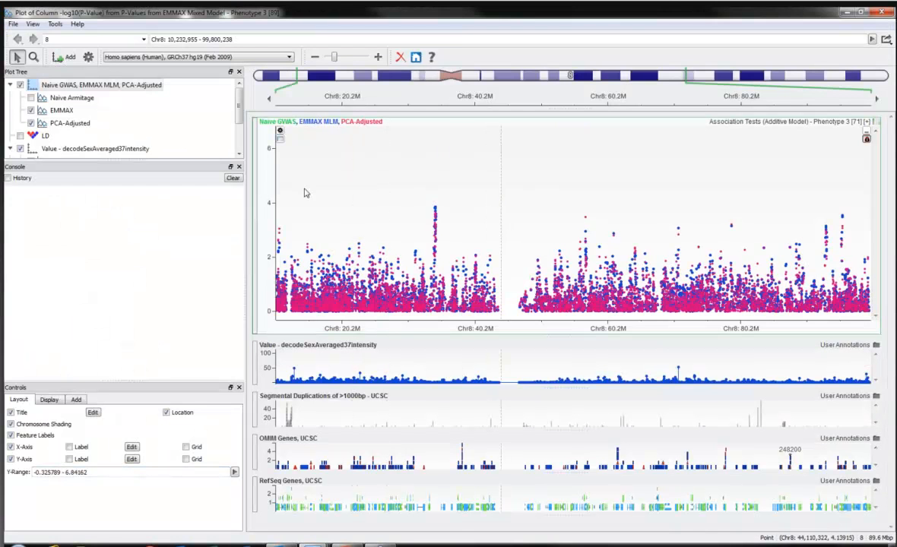
{"action": "left_click", "coordinate": [30, 98]}
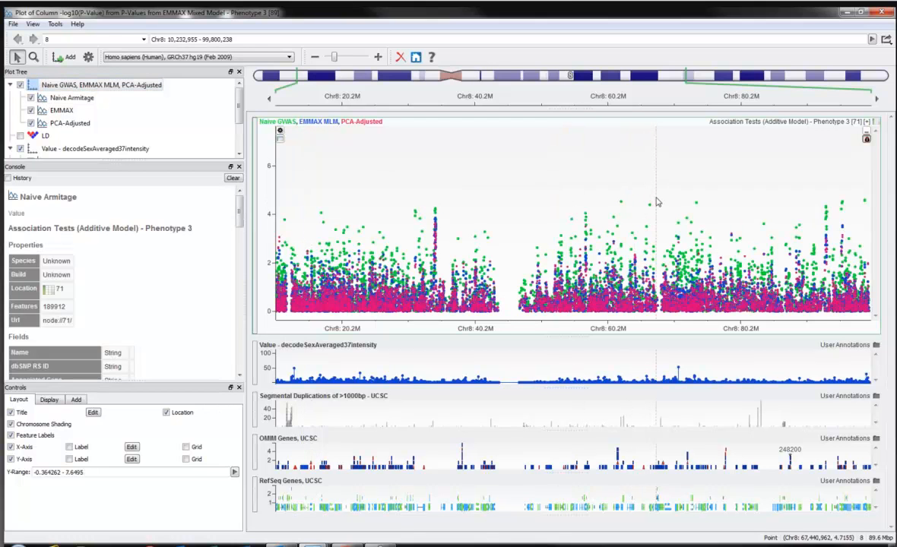
Step: Compare the Naive Armitage, EMMAX and PCA-Adjusted P-values across chromosomes 5 to 10 in the genome plot
{"action": "scroll", "coordinate": [657, 202], "scroll_direction": "down", "scroll_amount": 3}
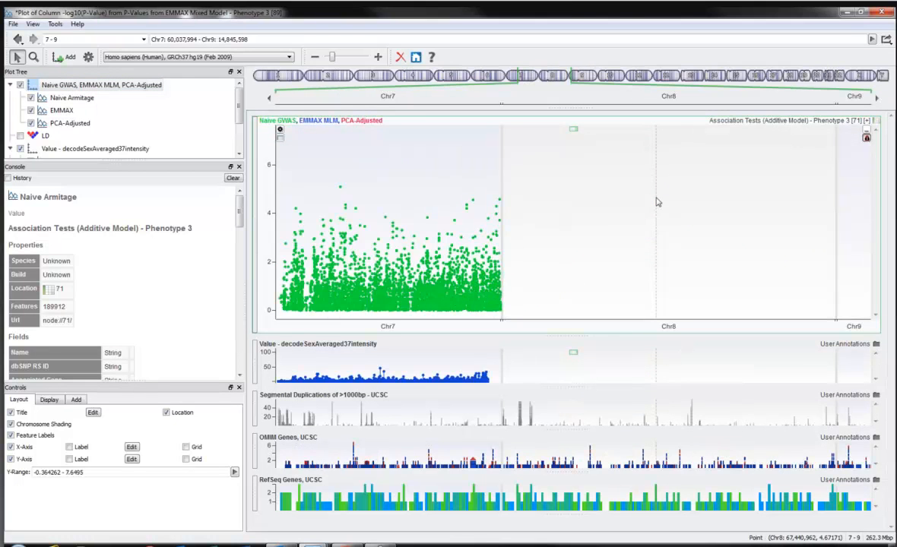
{"action": "scroll", "coordinate": [648, 207], "scroll_direction": "down", "scroll_amount": 1}
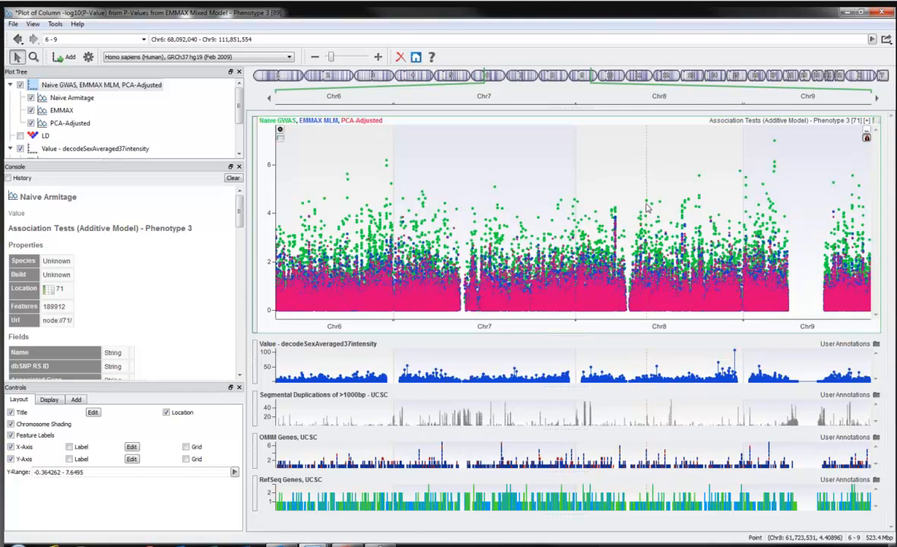
{"action": "scroll", "coordinate": [645, 207], "scroll_direction": "down", "scroll_amount": 1}
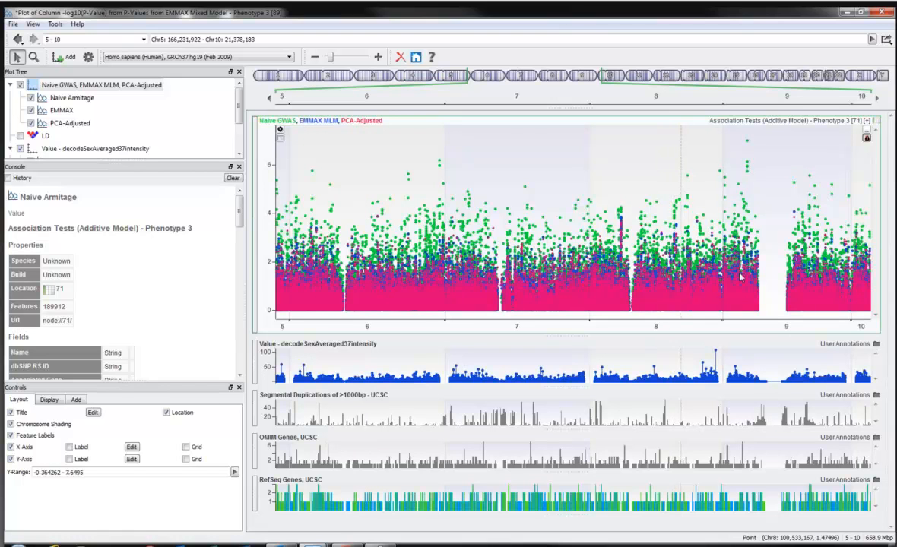
{"action": "scroll", "coordinate": [750, 273], "scroll_direction": "down", "scroll_amount": 1}
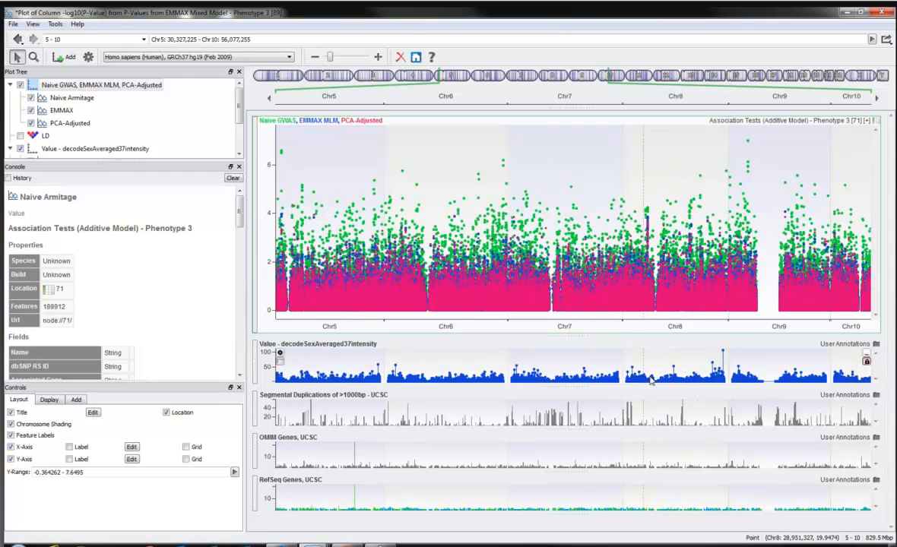
Step: Examine the chromosome 8 association peak near 34.2M at a window of about 2.2 Mbp
{"action": "scroll", "coordinate": [650, 380], "scroll_direction": "up", "scroll_amount": 2}
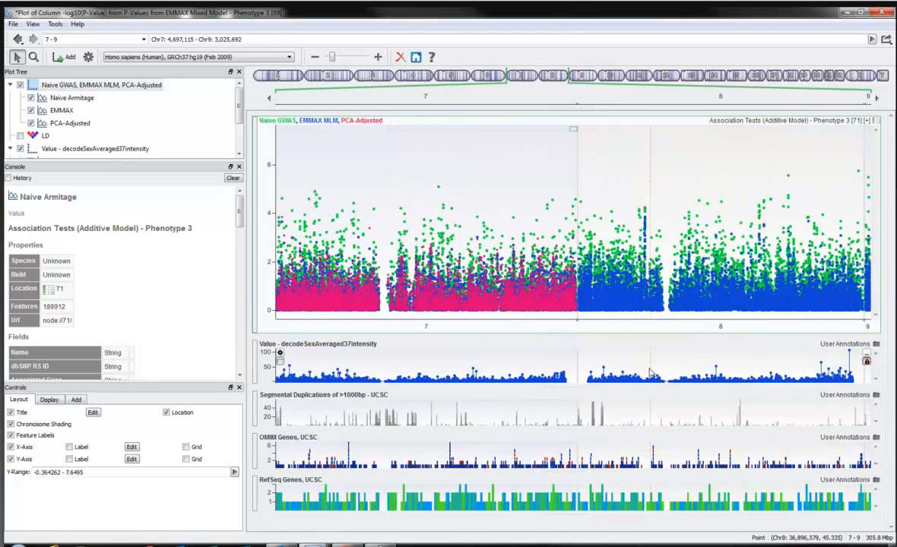
{"action": "scroll", "coordinate": [646, 372], "scroll_direction": "up", "scroll_amount": 1}
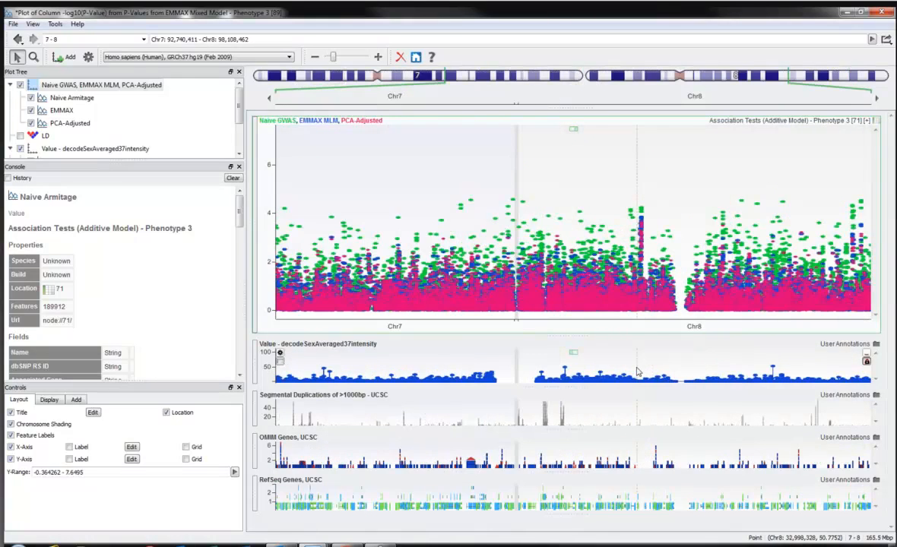
{"action": "scroll", "coordinate": [647, 413], "scroll_direction": "up", "scroll_amount": 2}
{"action": "scroll", "coordinate": [647, 414], "scroll_direction": "up", "scroll_amount": 3}
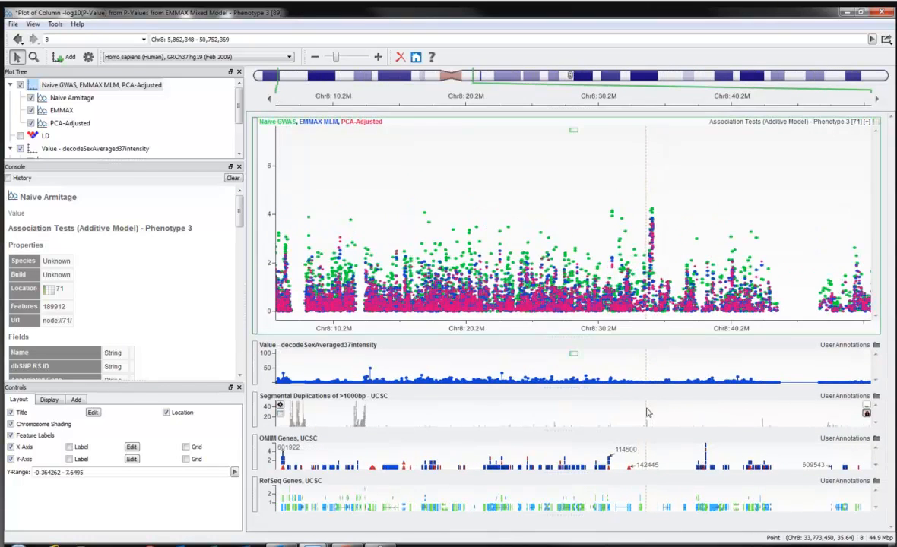
{"action": "scroll", "coordinate": [654, 280], "scroll_direction": "up", "scroll_amount": 4}
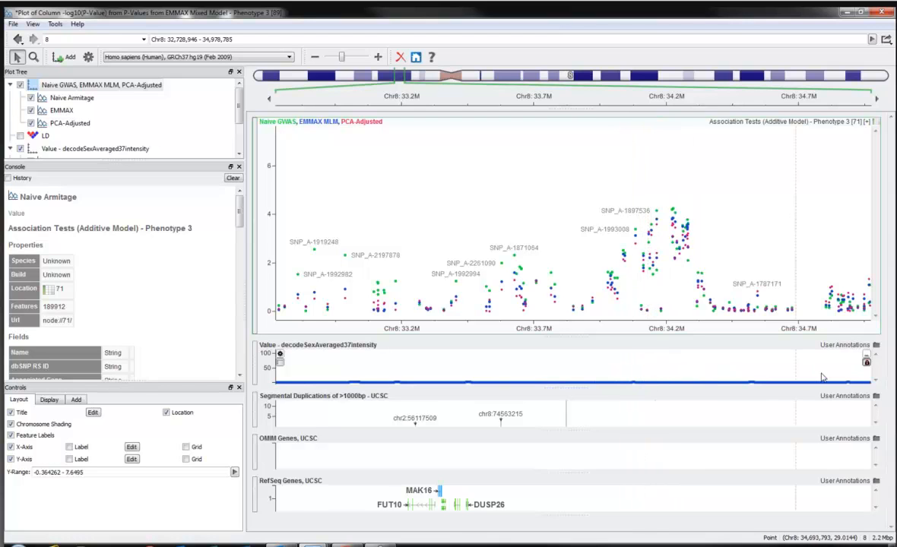
Step: Rescale the Y-axis of the decodeSexAveraged37intensity track to about 0 to 3 so its local recombination peaks can be read
{"action": "left_click", "coordinate": [866, 382]}
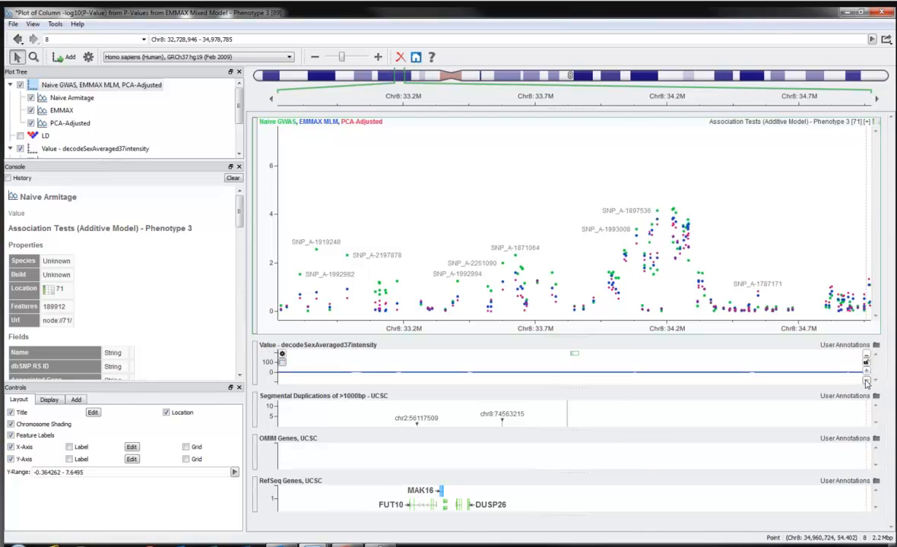
{"action": "left_click", "coordinate": [866, 382]}
{"action": "left_click", "coordinate": [866, 372]}
{"action": "left_click", "coordinate": [866, 372]}
{"action": "left_click", "coordinate": [866, 372]}
{"action": "left_click", "coordinate": [875, 381]}
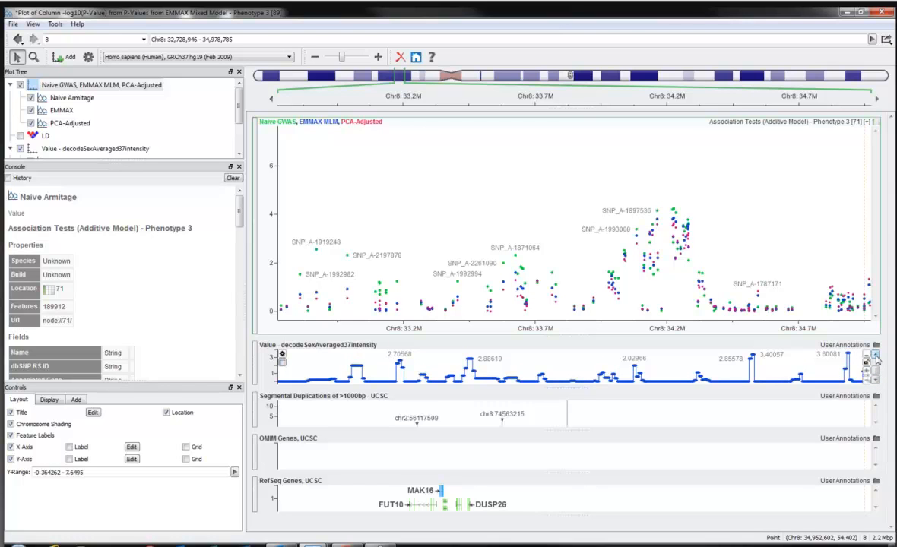
{"action": "mouse_move", "coordinate": [639, 379]}
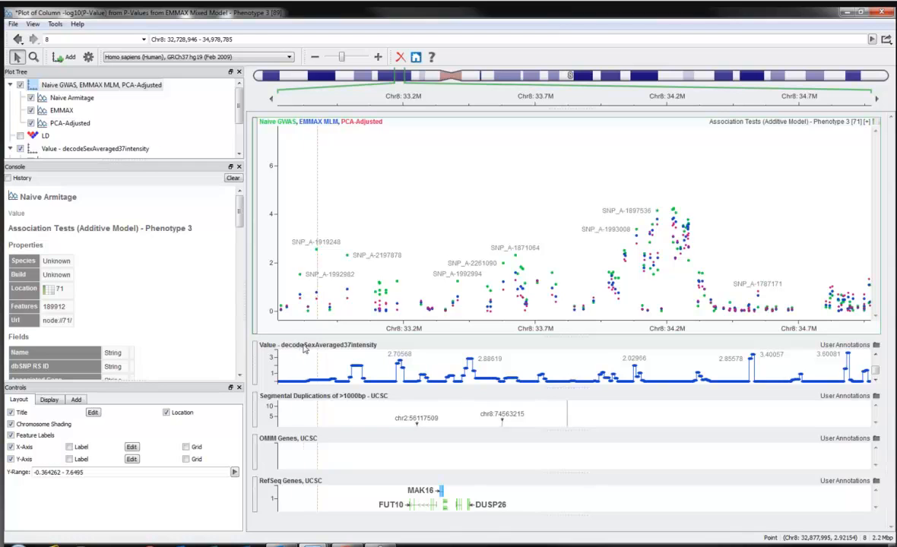
Step: Show an enlarged LD plot for chromosome 8 from about 33.3 to 34.7 Mb and query a marker pair beneath the association peak
{"action": "left_click", "coordinate": [20, 136]}
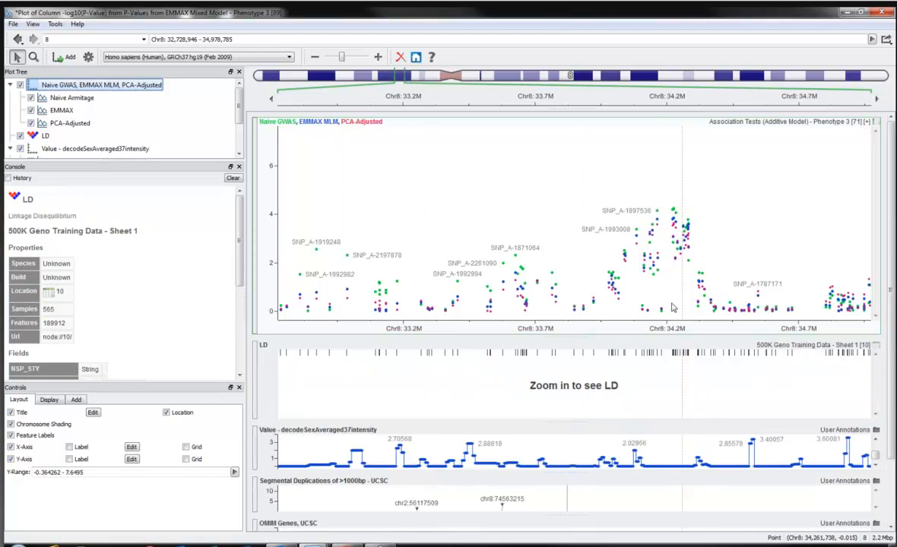
{"action": "scroll", "coordinate": [674, 313], "scroll_direction": "up", "scroll_amount": 2}
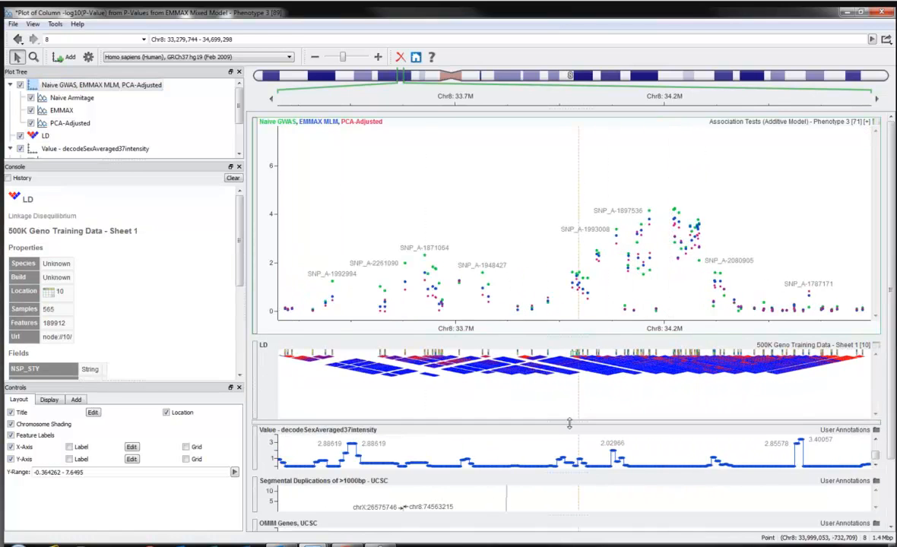
{"action": "left_click_drag", "start_coordinate": [572, 424], "coordinate": [573, 463]}
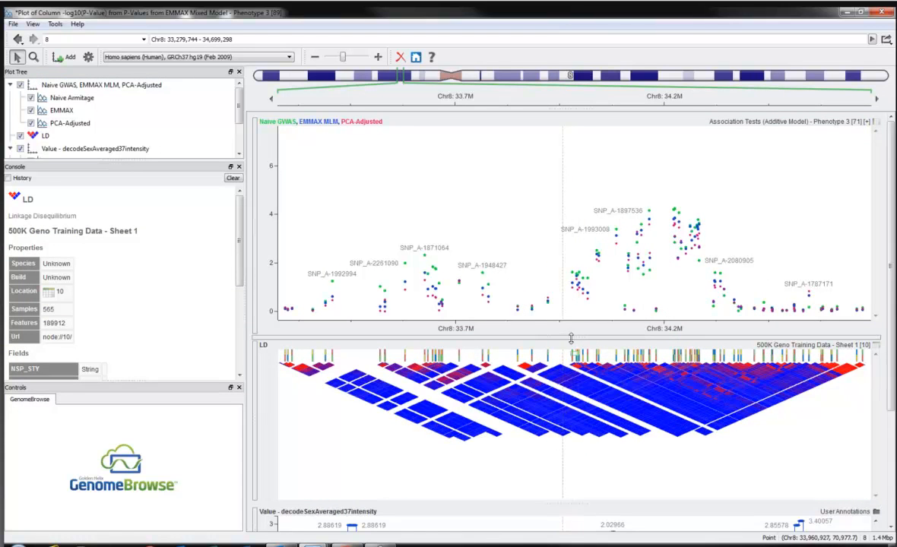
{"action": "left_click_drag", "start_coordinate": [568, 334], "coordinate": [569, 240]}
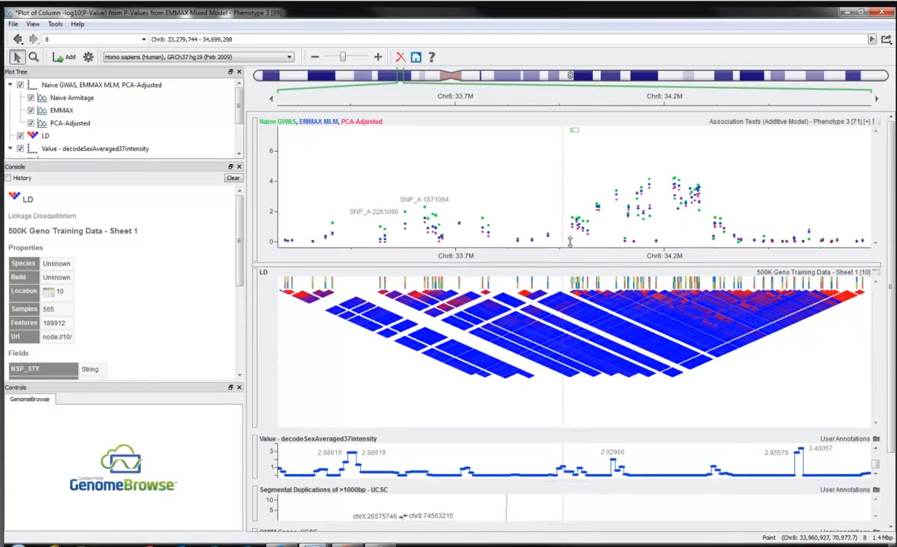
{"action": "left_click_drag", "start_coordinate": [559, 407], "coordinate": [559, 493]}
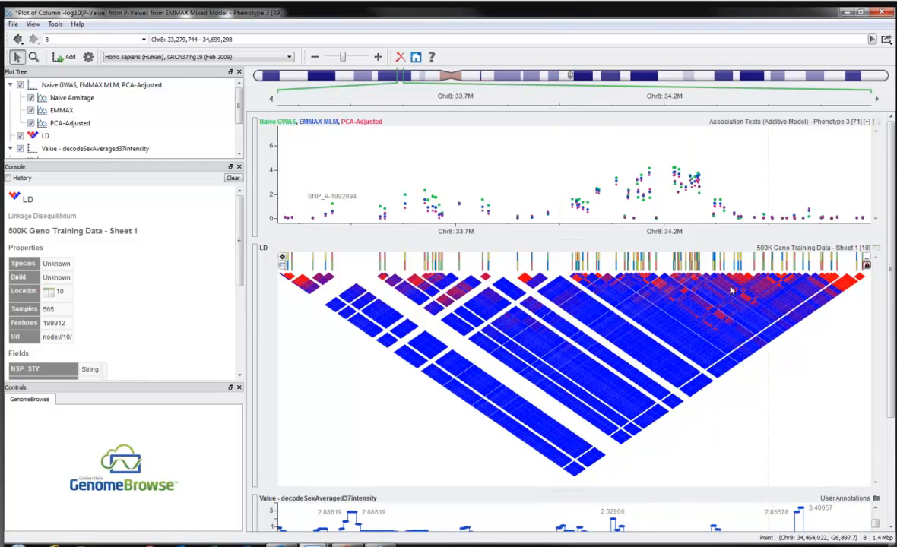
{"action": "left_click", "coordinate": [698, 281]}
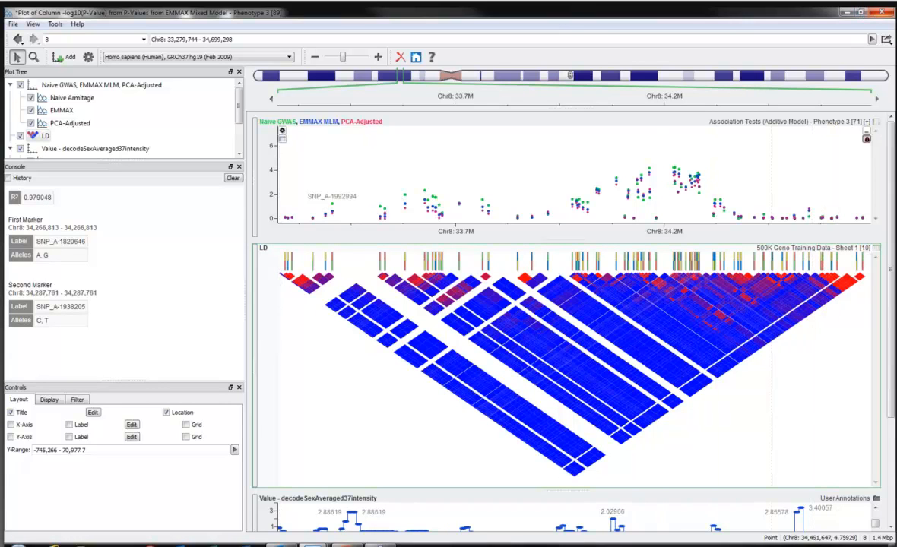
Step: Check the progress of the initial marker scan and switch to the SVS8_SNP37_Working project window
{"action": "mouse_move", "coordinate": [311, 544]}
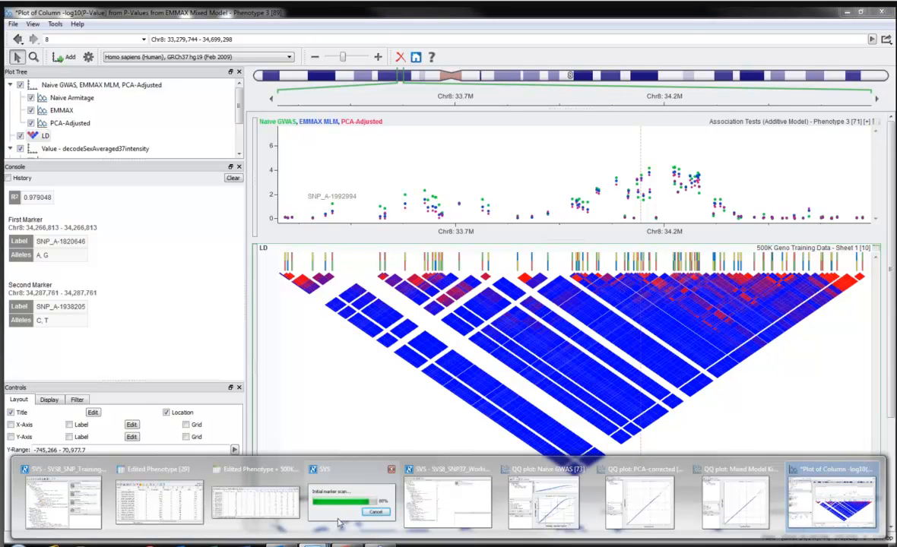
{"action": "mouse_move", "coordinate": [337, 523]}
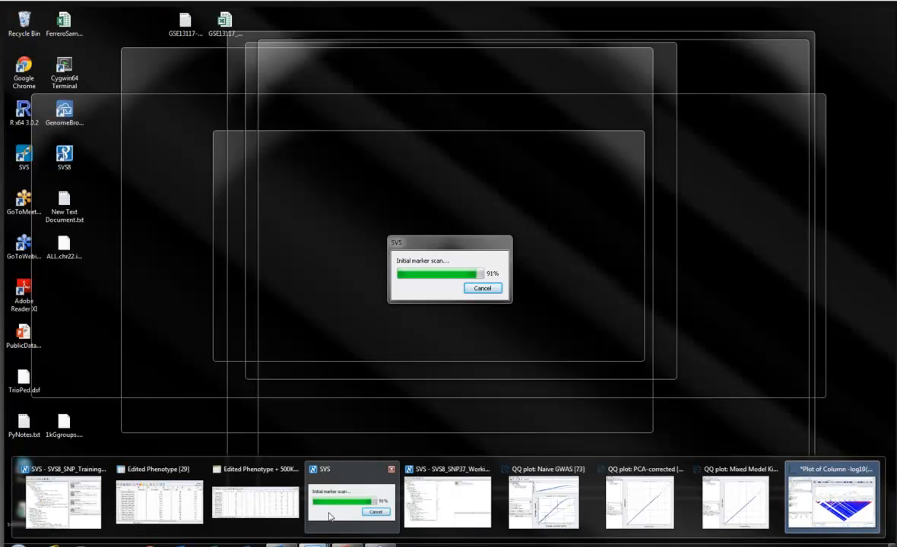
{"action": "left_click", "coordinate": [438, 502]}
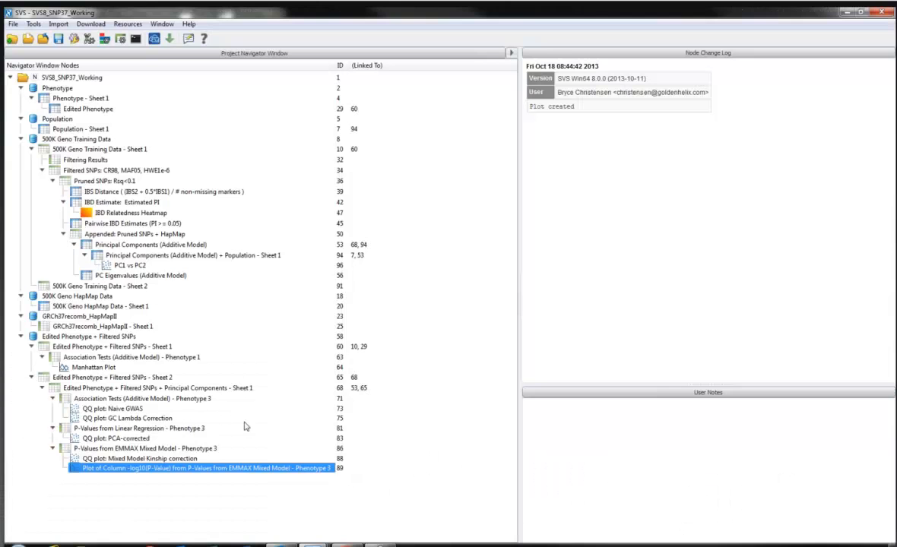